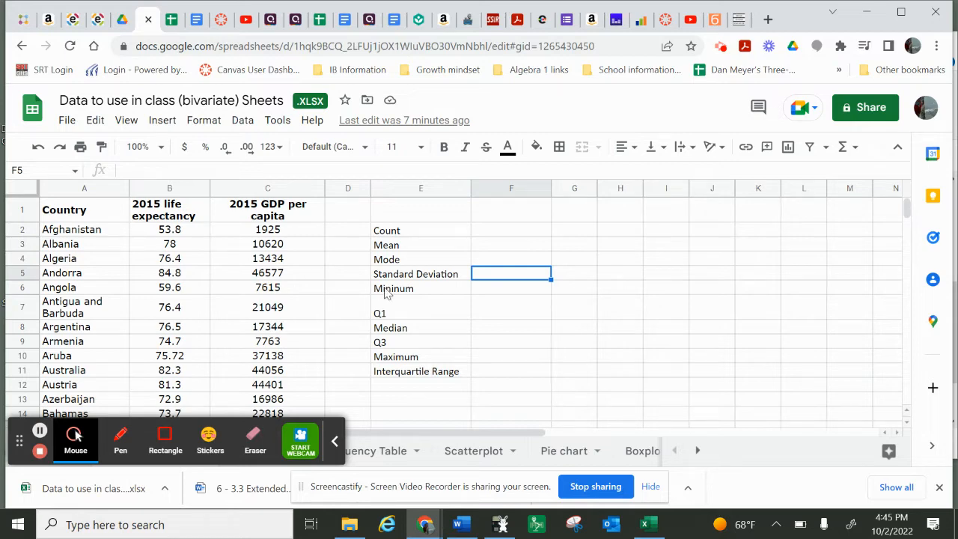
pyautogui.scroll(-2, 318, 289)
pyautogui.scroll(-20, 318, 291)
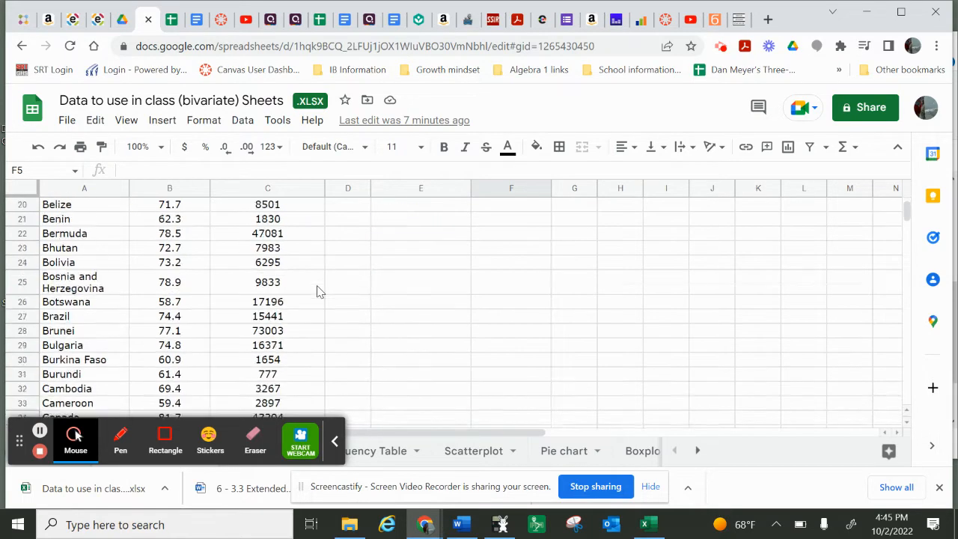
pyautogui.scroll(-15, 317, 291)
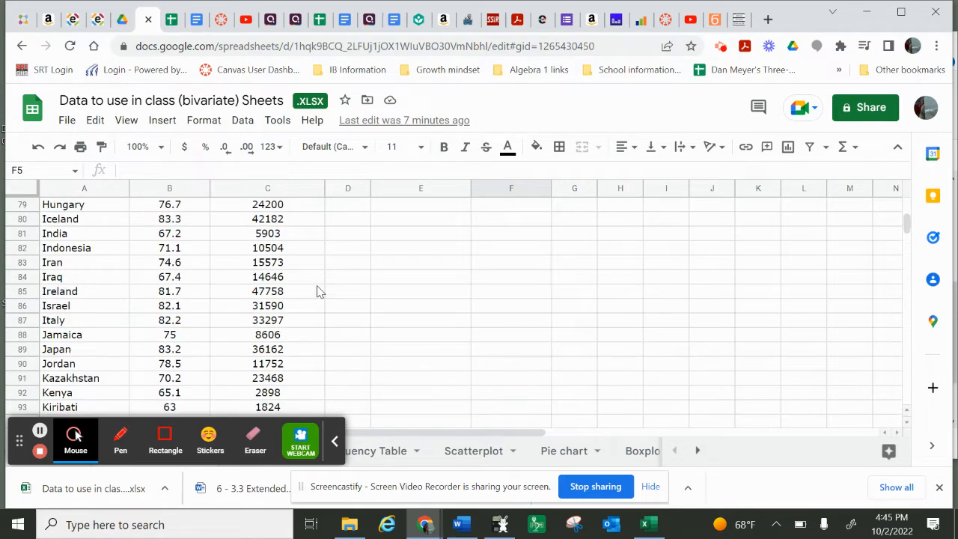
pyautogui.scroll(8, 317, 291)
pyautogui.scroll(20, 317, 291)
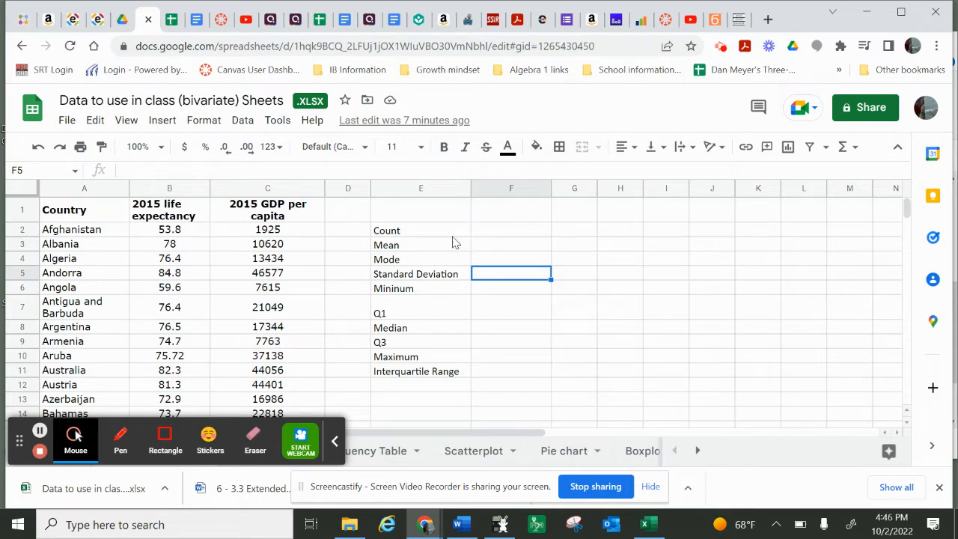
# Step: Add the column headings LE in cell F1 and GDP in cell G1 above the statistics table
pyautogui.click(497, 213)
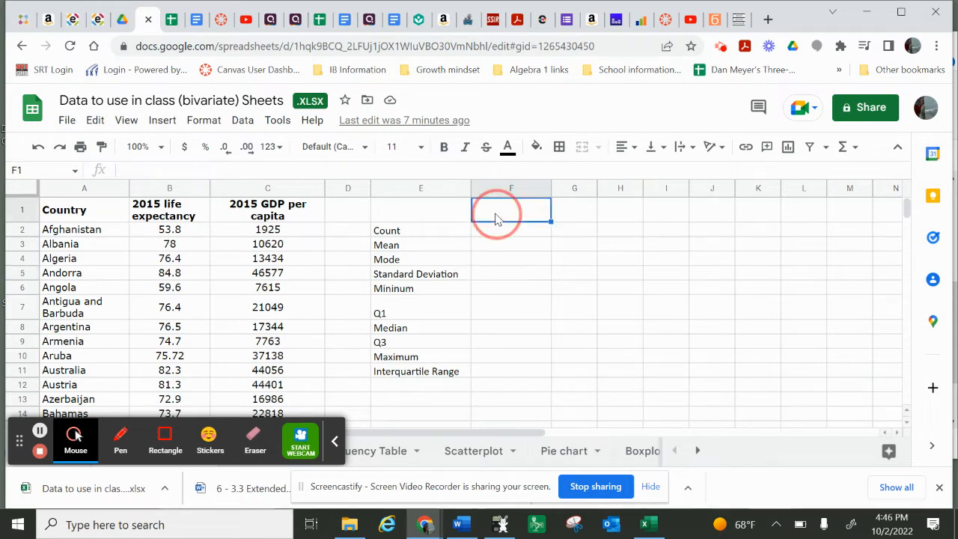
pyautogui.write('LE')
pyautogui.press('Tab')
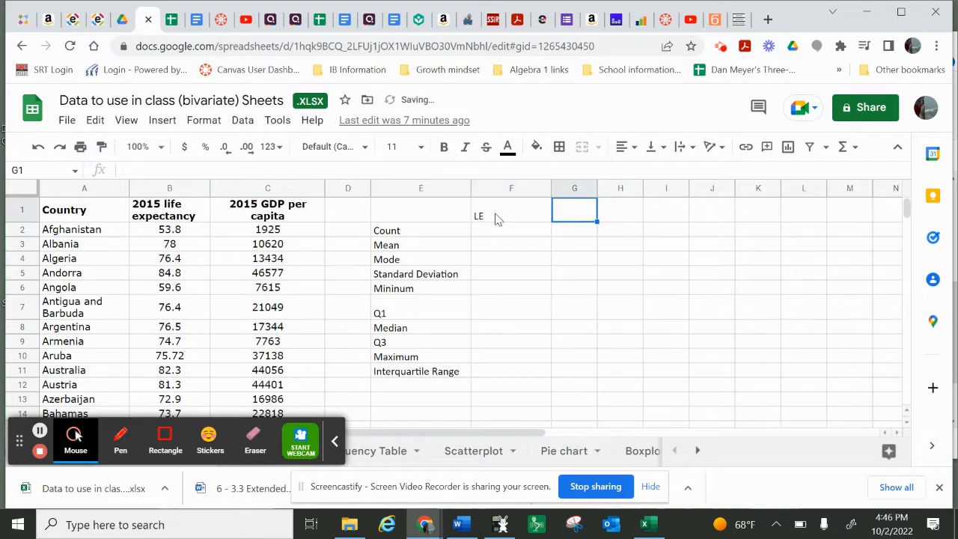
pyautogui.write('GDP')
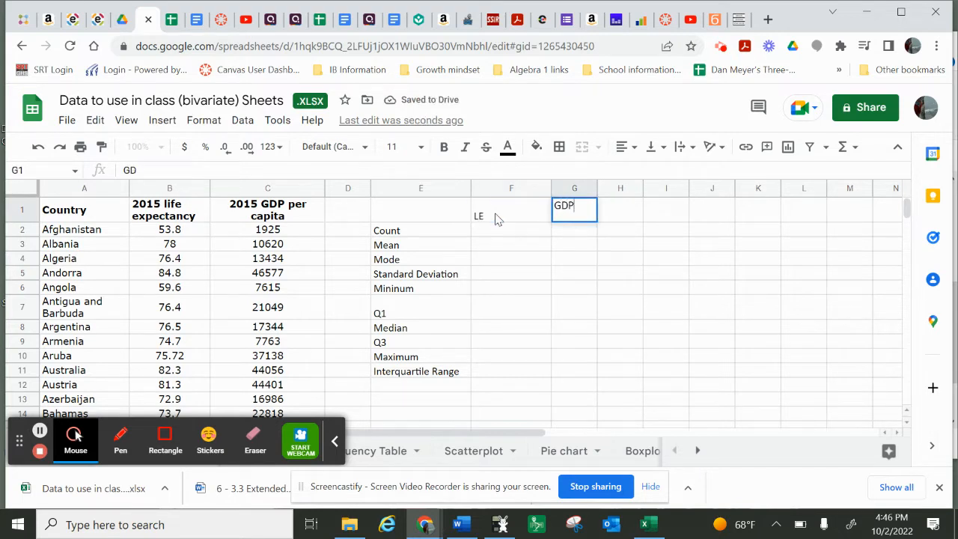
pyautogui.press('Return')
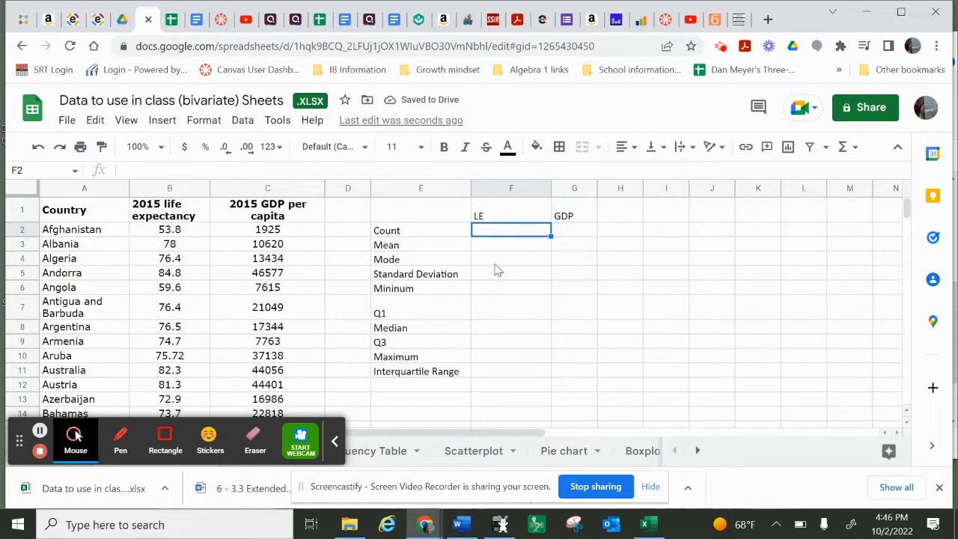
# Step: Enter a COUNT formula over B2:B195 in cell F2 for life expectancy and decline the suggested autofill
pyautogui.write('=')
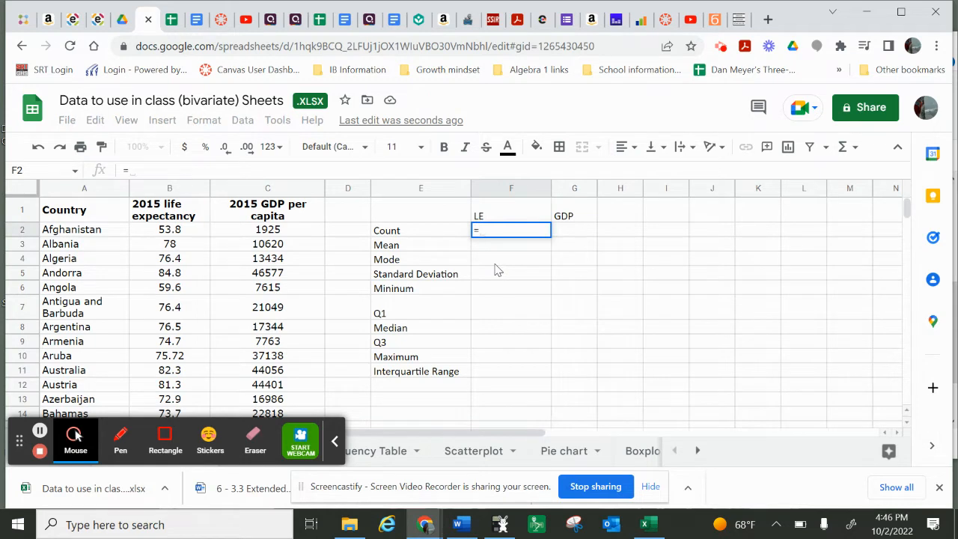
pyautogui.write('count')
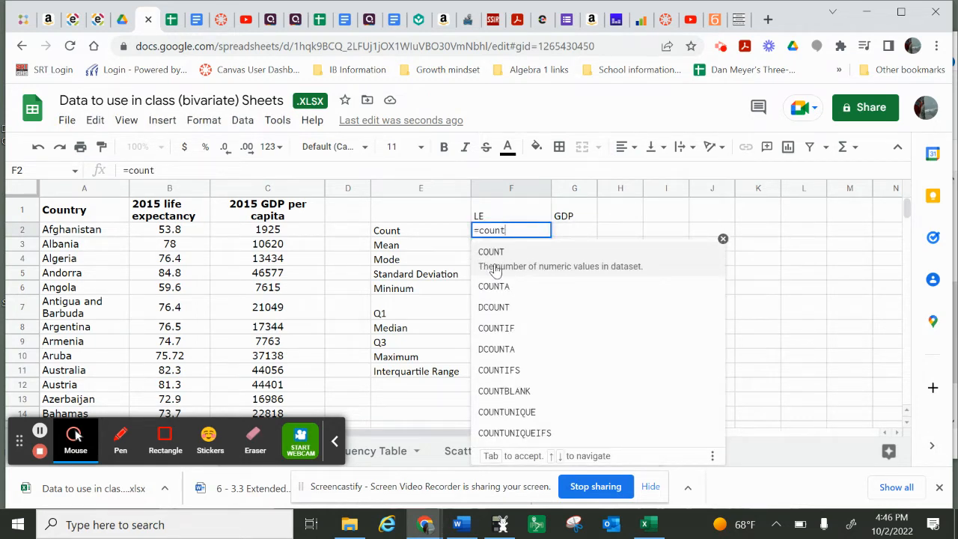
pyautogui.write('(')
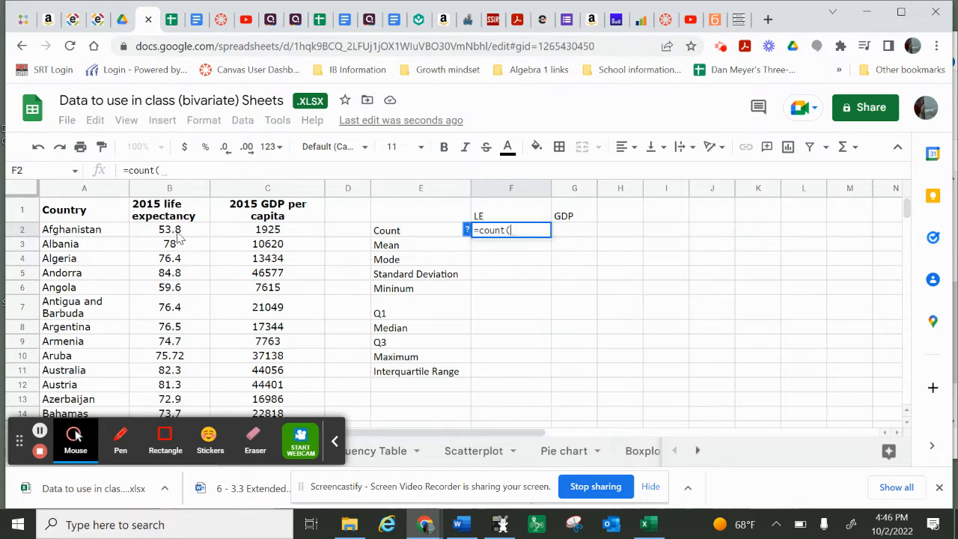
pyautogui.moveTo(173, 229)
pyautogui.mouseDown()
pyautogui.moveTo(184, 462)
pyautogui.moveTo(179, 238)
pyautogui.mouseUp()
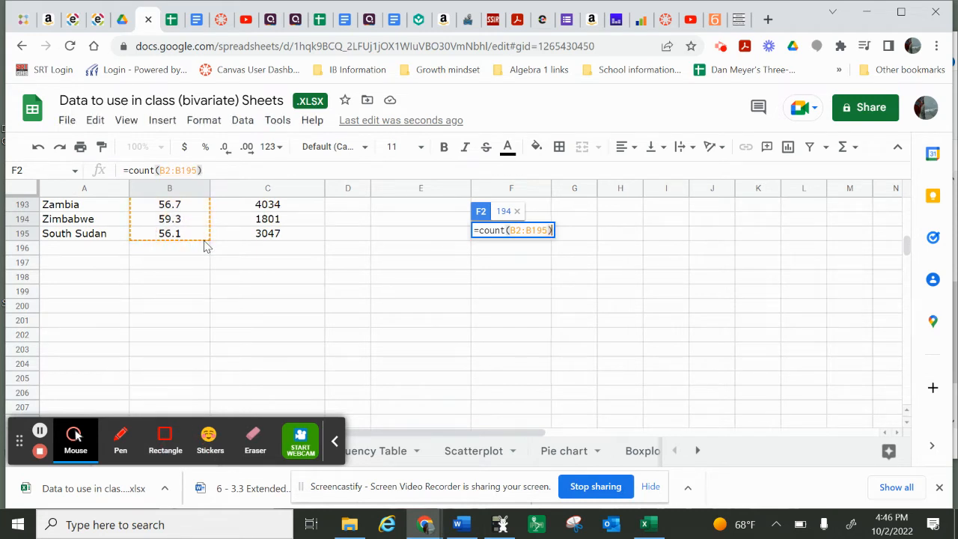
pyautogui.press('Return')
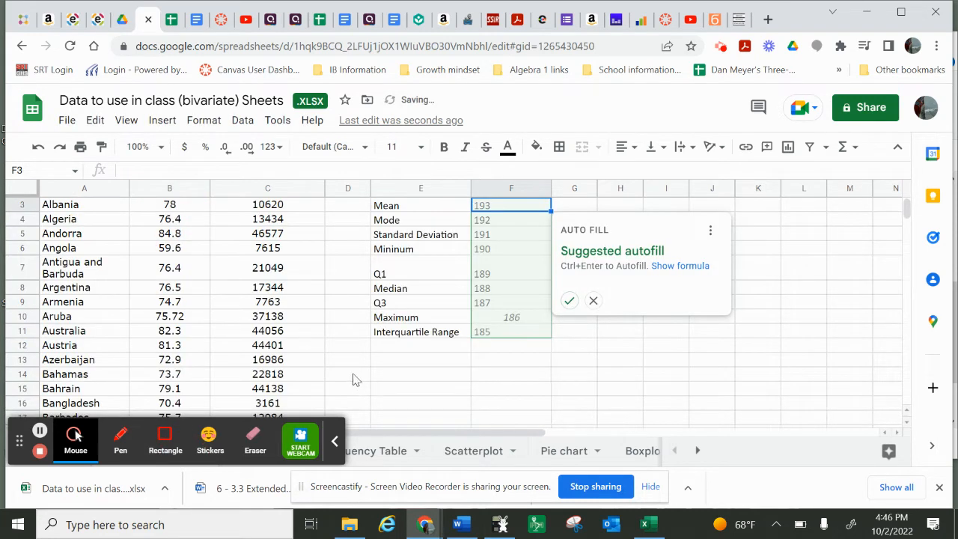
pyautogui.click(593, 301)
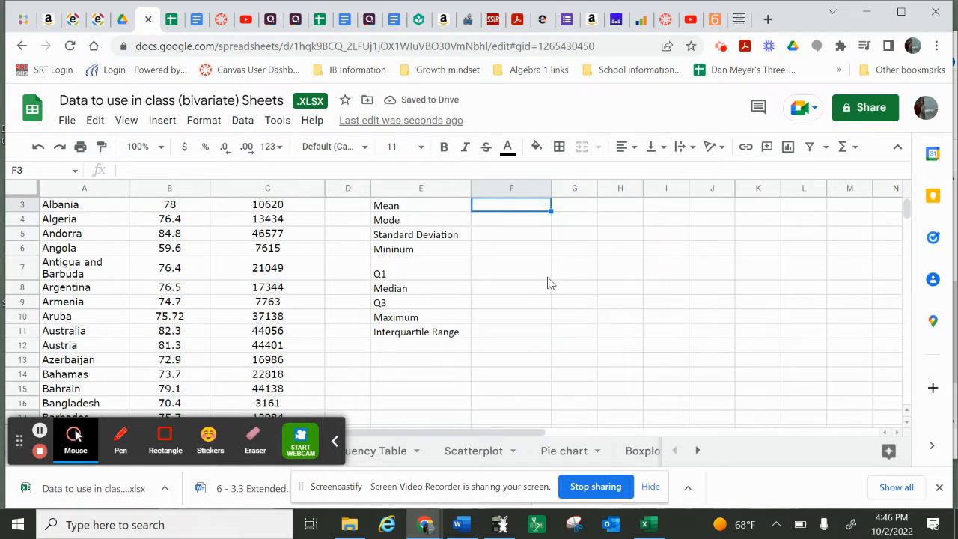
pyautogui.scroll(1, 548, 281)
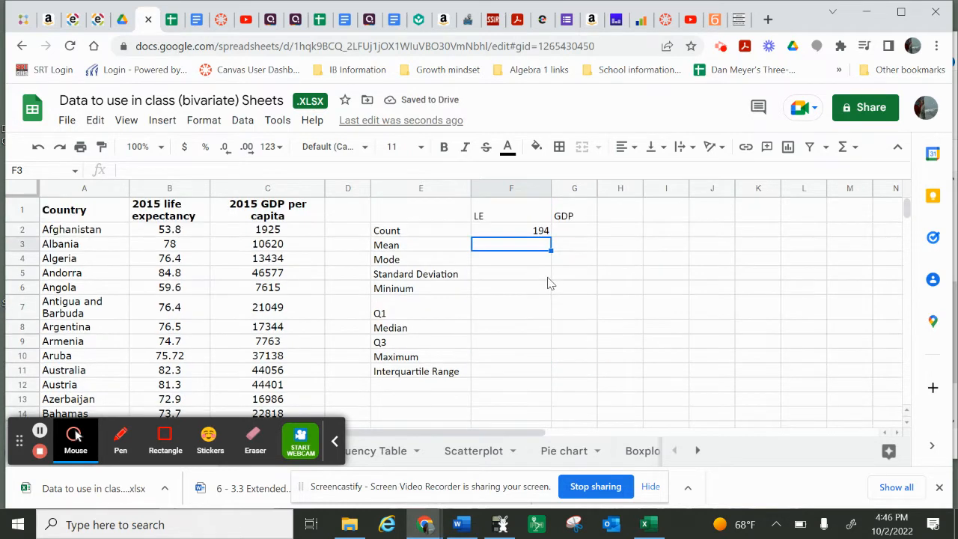
# Step: Fill the count formula from F2 across to G2 for GDP and check the range it references
pyautogui.click(545, 233)
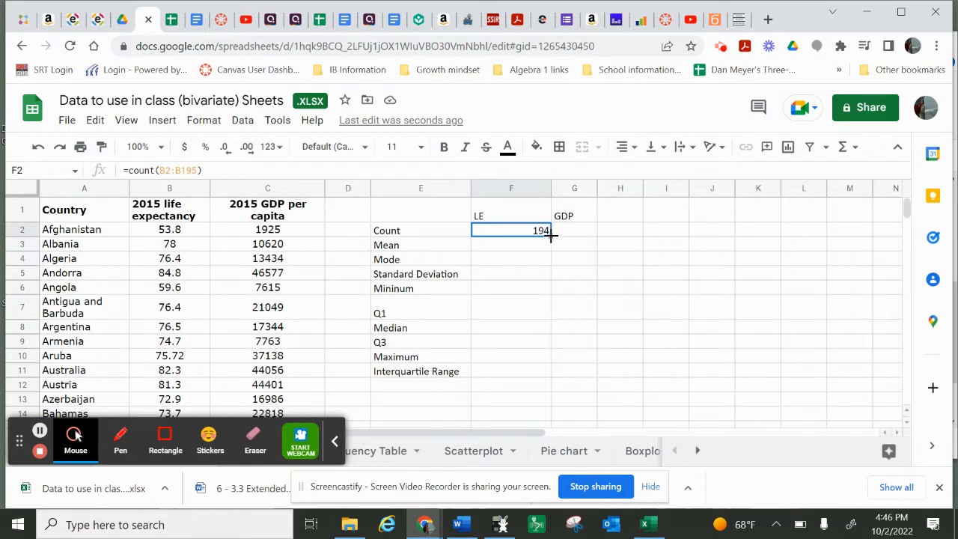
pyautogui.moveTo(551, 234); pyautogui.dragTo(581, 238)
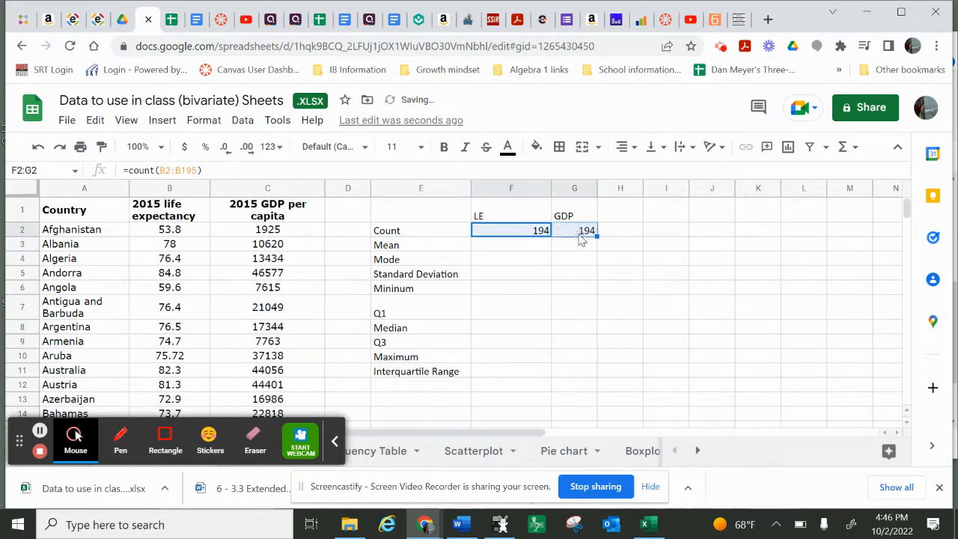
pyautogui.click(584, 229)
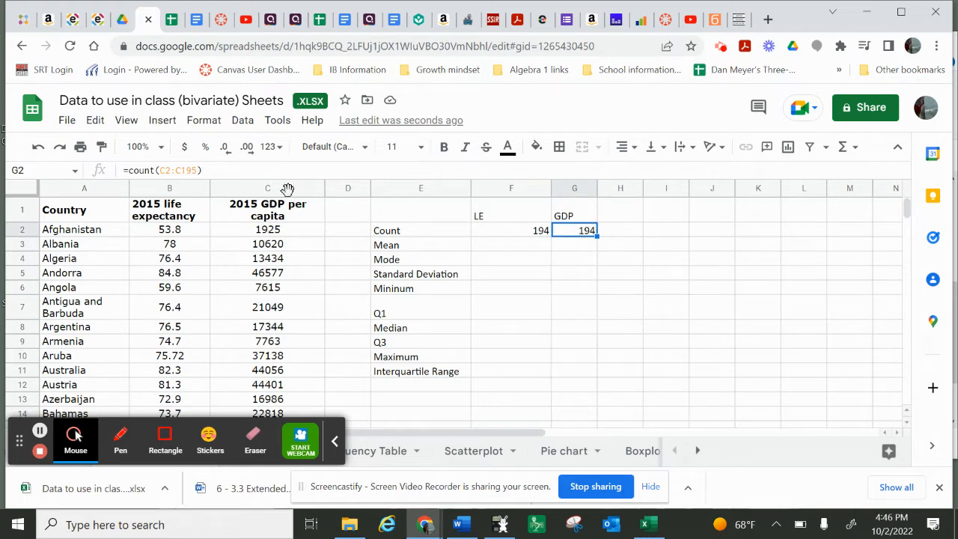
pyautogui.click(507, 248)
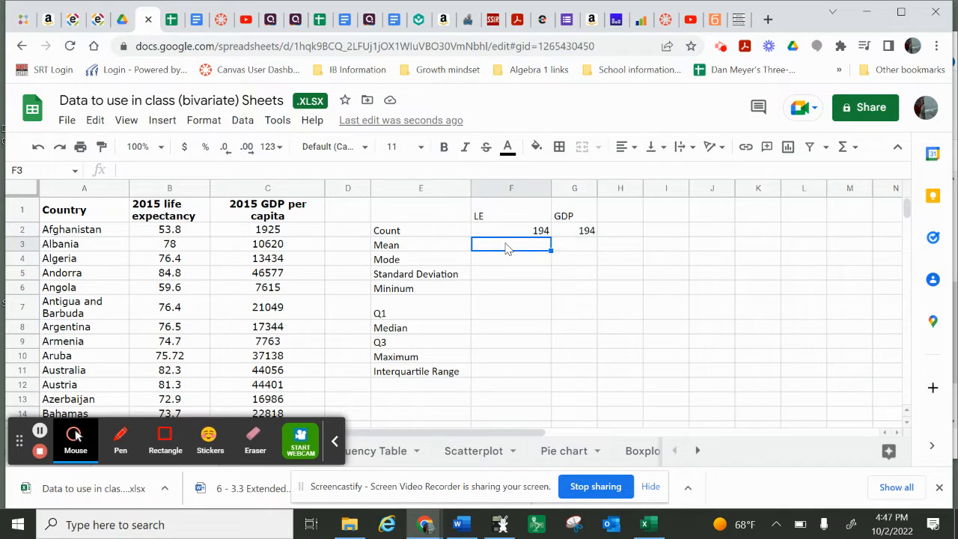
pyautogui.write('=av')
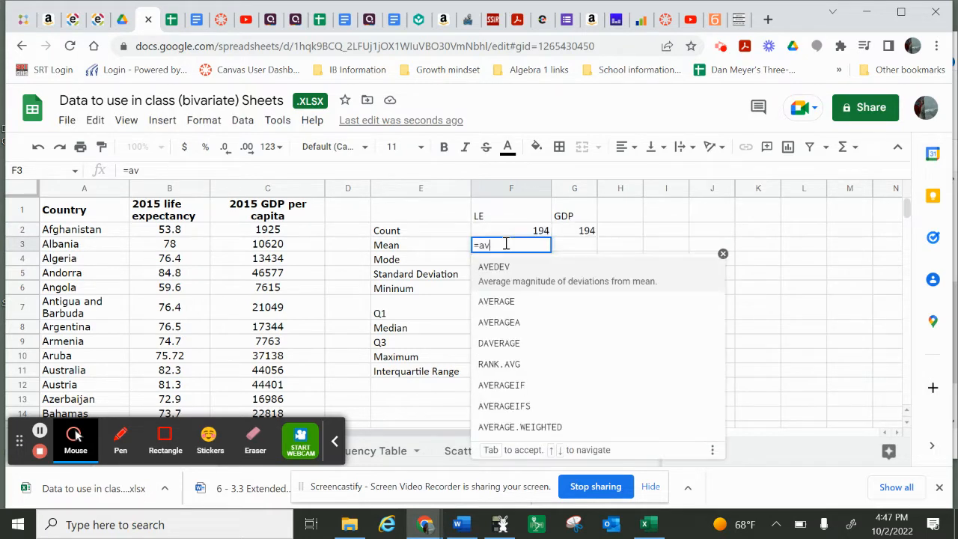
pyautogui.write('erage(')
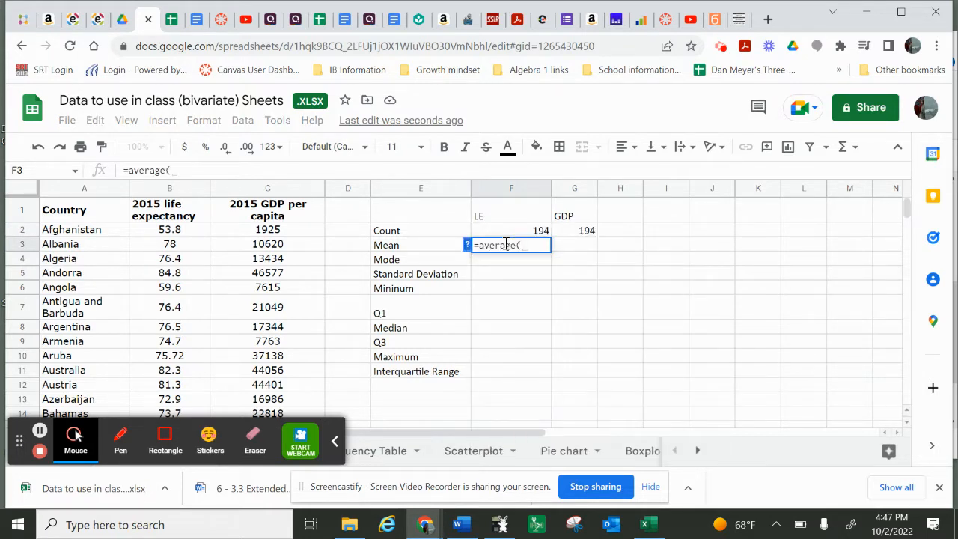
pyautogui.write('b')
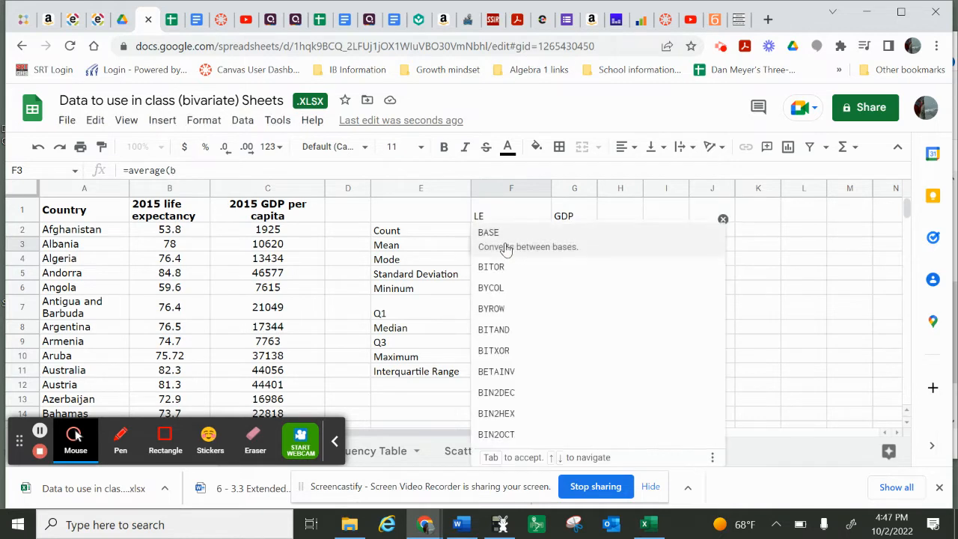
pyautogui.click(724, 220)
pyautogui.press('BackSpace')
pyautogui.press('BackSpace')
pyautogui.press('BackSpace')
pyautogui.press('BackSpace')
pyautogui.press('BackSpace')
pyautogui.press('BackSpace')
pyautogui.press('BackSpace')
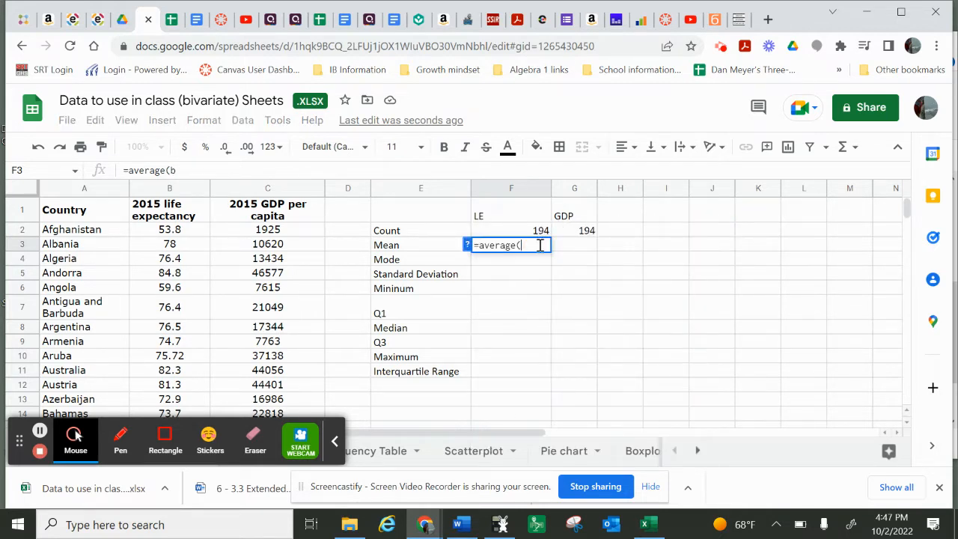
pyautogui.press('BackSpace')
pyautogui.press('BackSpace')
pyautogui.press('BackSpace')
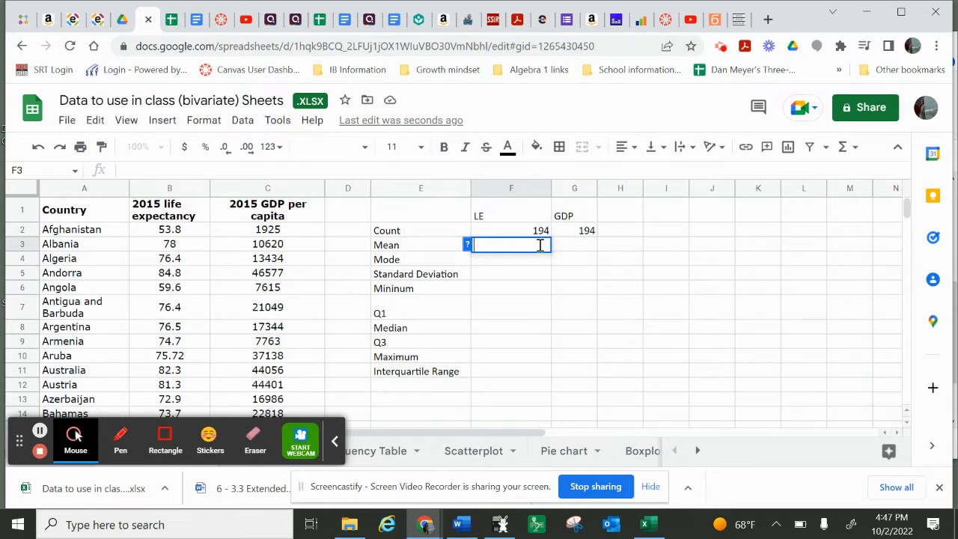
pyautogui.click(526, 233)
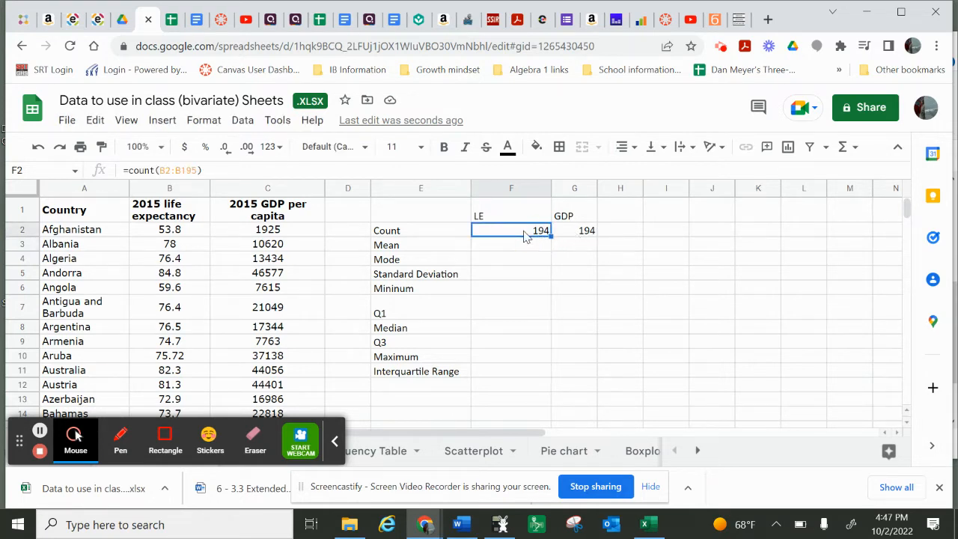
# Step: Enter the formula =average(b2:b195) in cell F3 to calculate the mean life expectancy
pyautogui.click(520, 249)
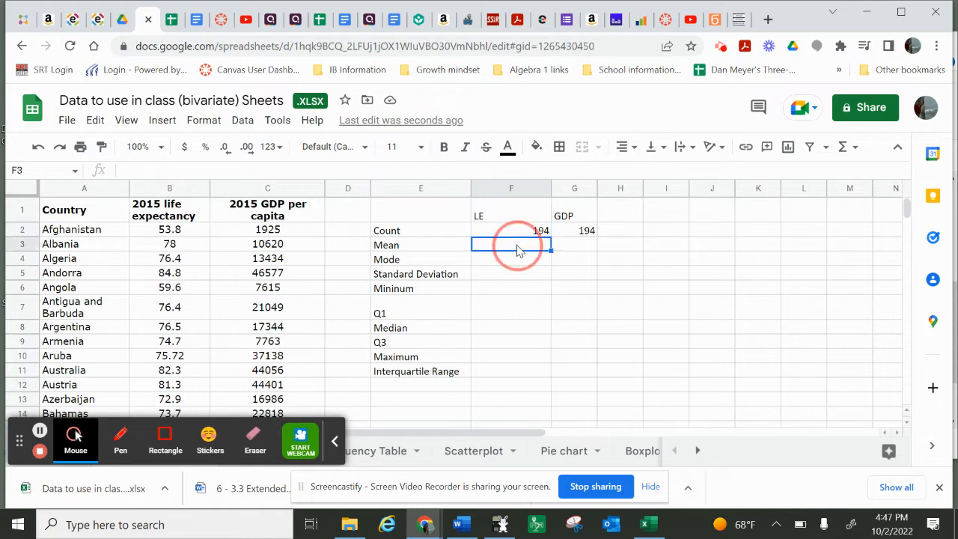
pyautogui.write('=av')
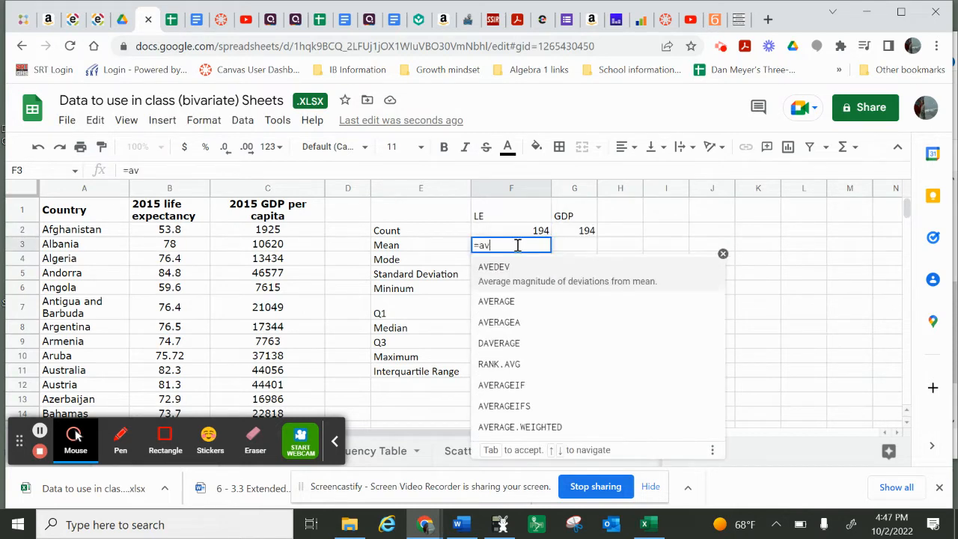
pyautogui.write('erage (b')
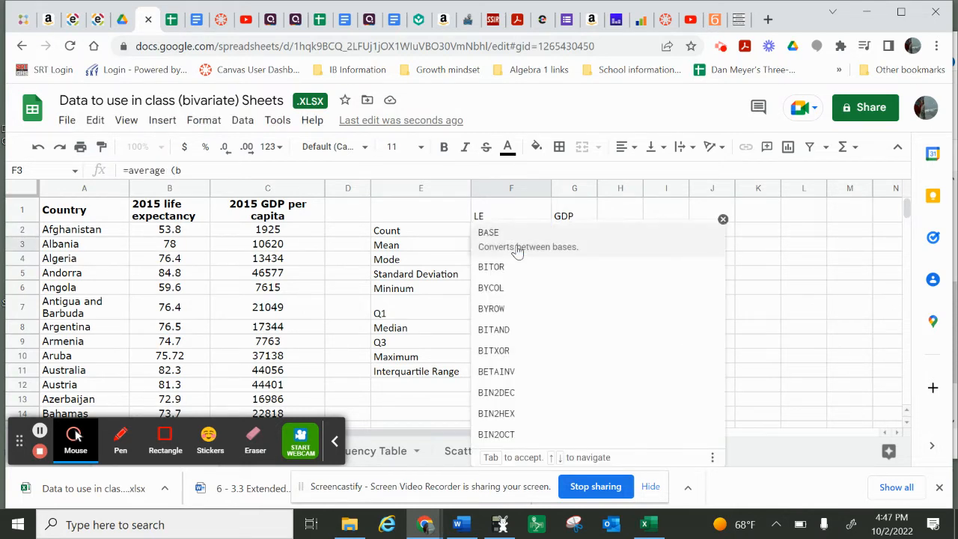
pyautogui.press('BackSpace')
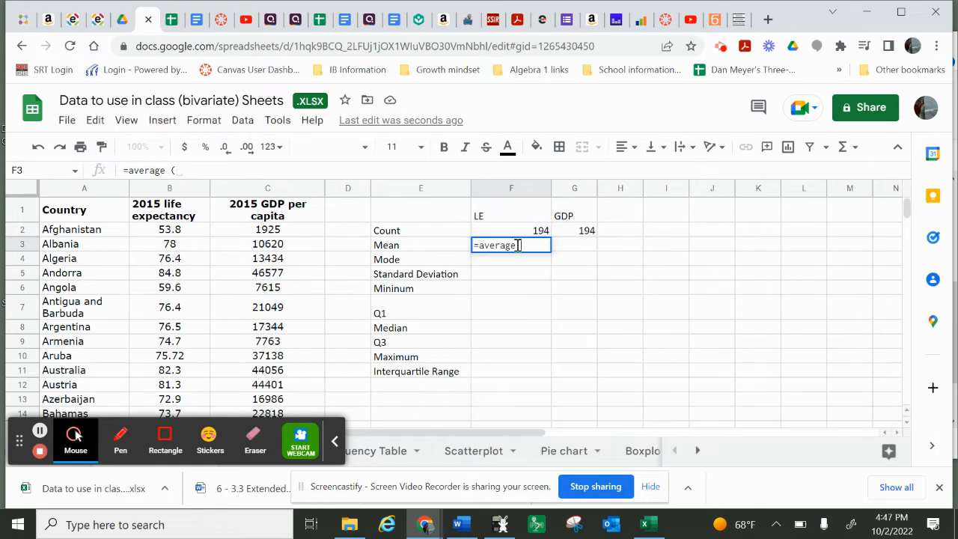
pyautogui.press('BackSpace')
pyautogui.press('BackSpace')
pyautogui.write('(b2:')
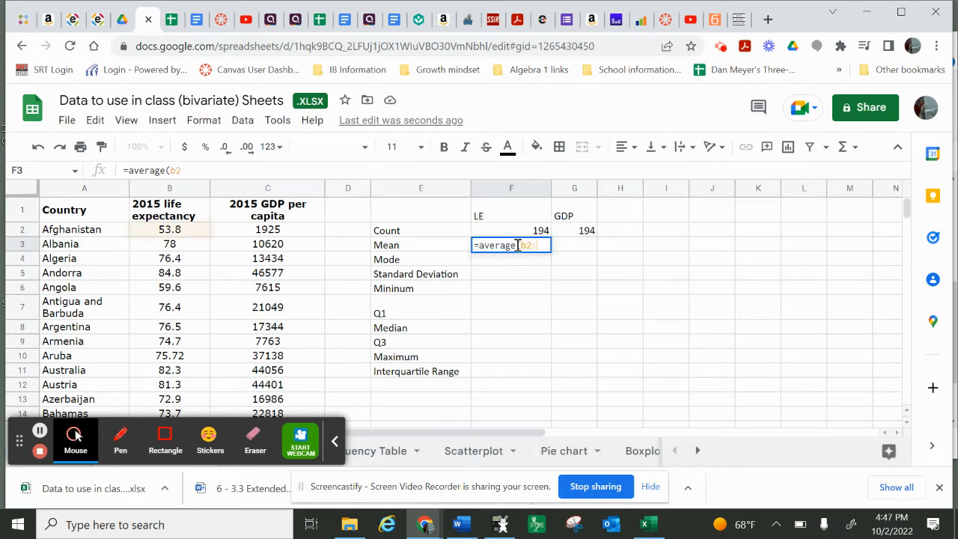
pyautogui.write('b195)')
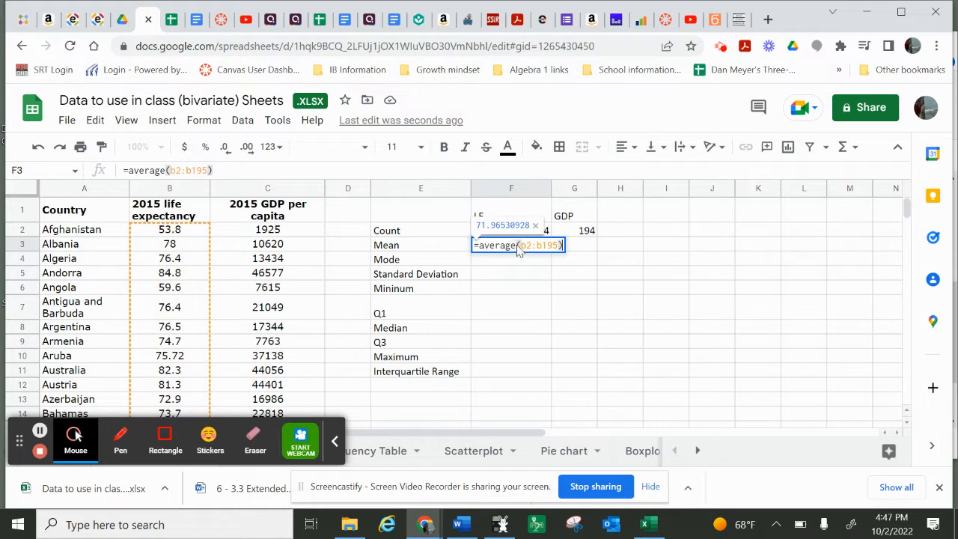
pyautogui.press('Return')
# Step: Fill the average formula from F3 across to G3 and widen column G to fit the full GDP mean
pyautogui.click(519, 250)
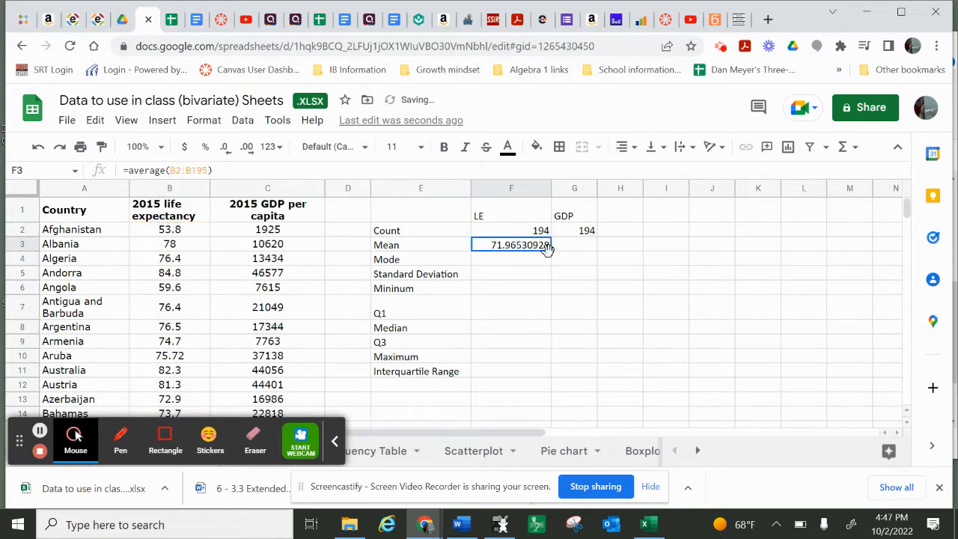
pyautogui.moveTo(550, 251); pyautogui.dragTo(573, 251)
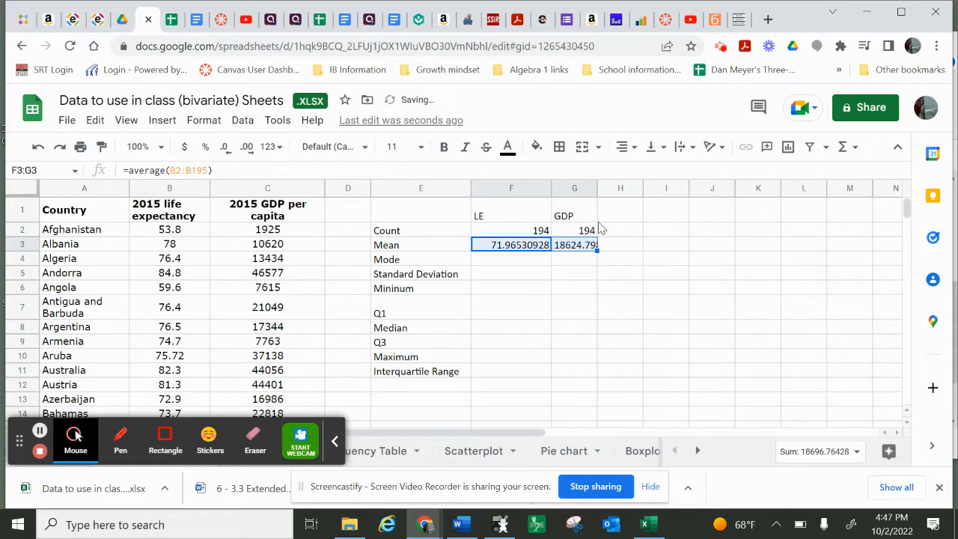
pyautogui.moveTo(601, 188); pyautogui.dragTo(627, 188)
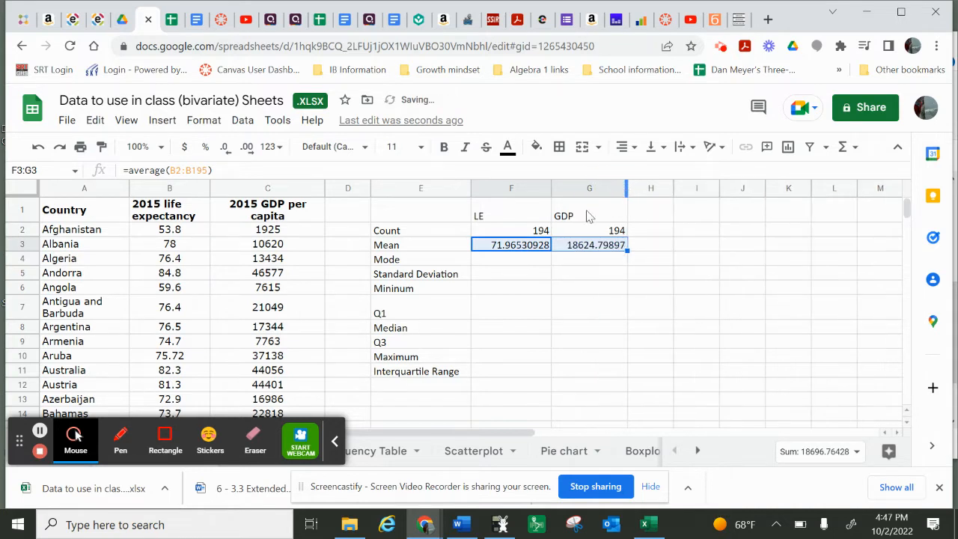
# Step: Enter the formula =mode(b2:b195) in cell F4 to calculate the life expectancy mode
pyautogui.click(521, 259)
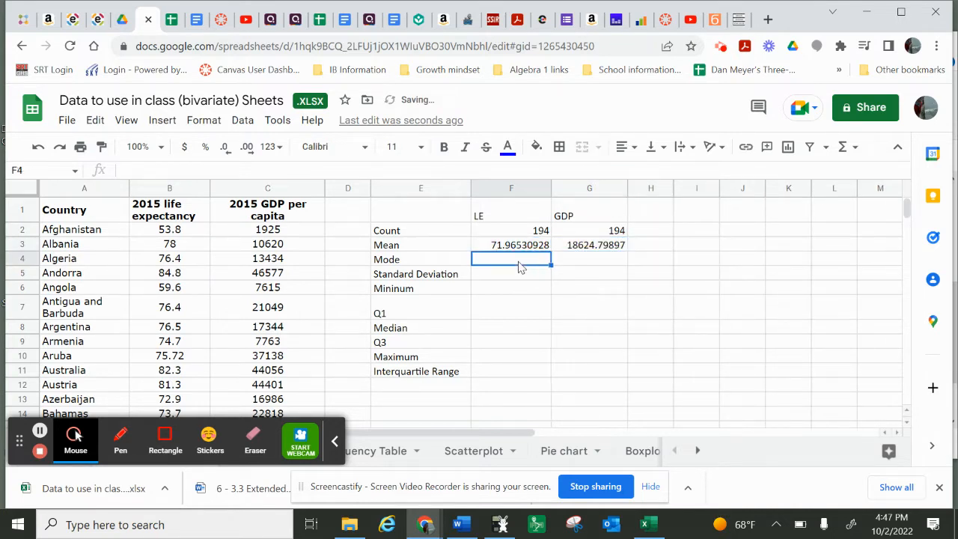
pyautogui.write('=')
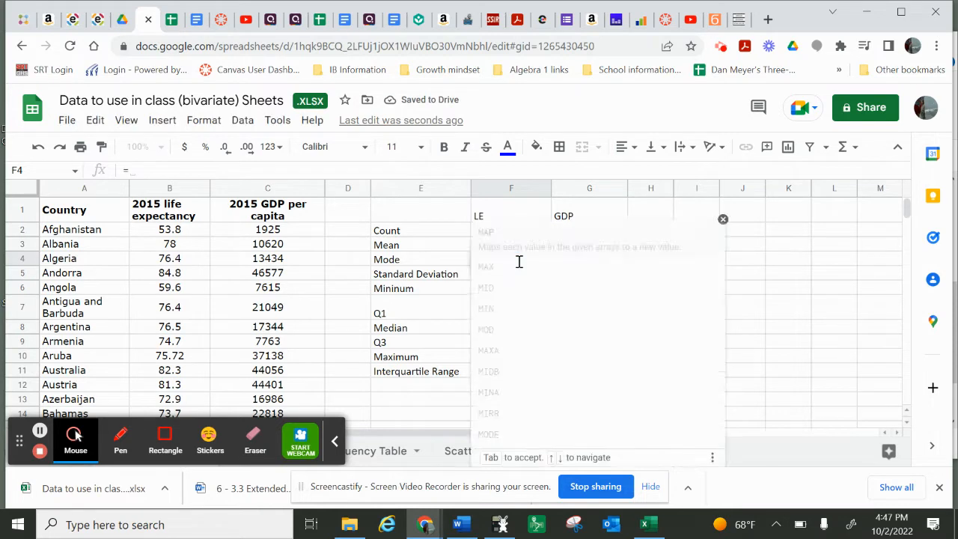
pyautogui.write('mode(')
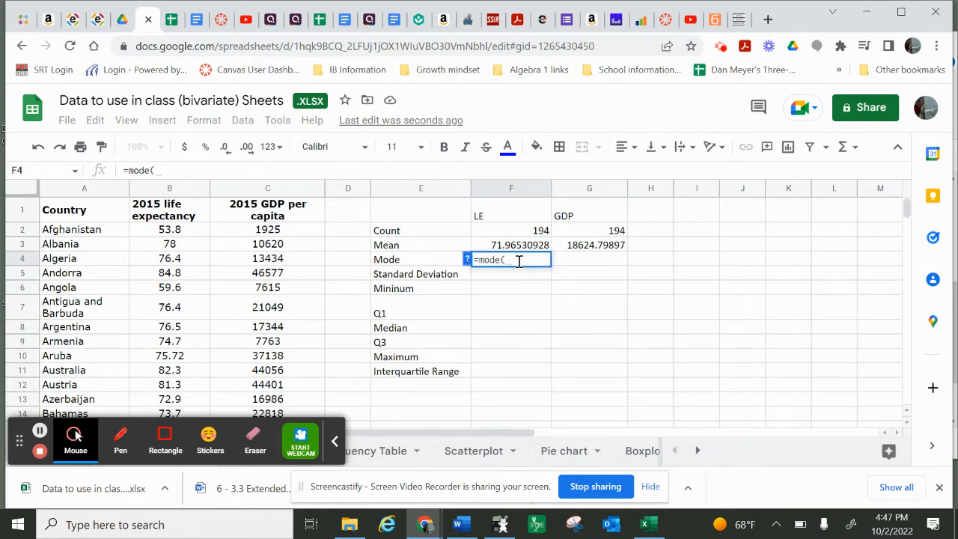
pyautogui.write('b2:b1')
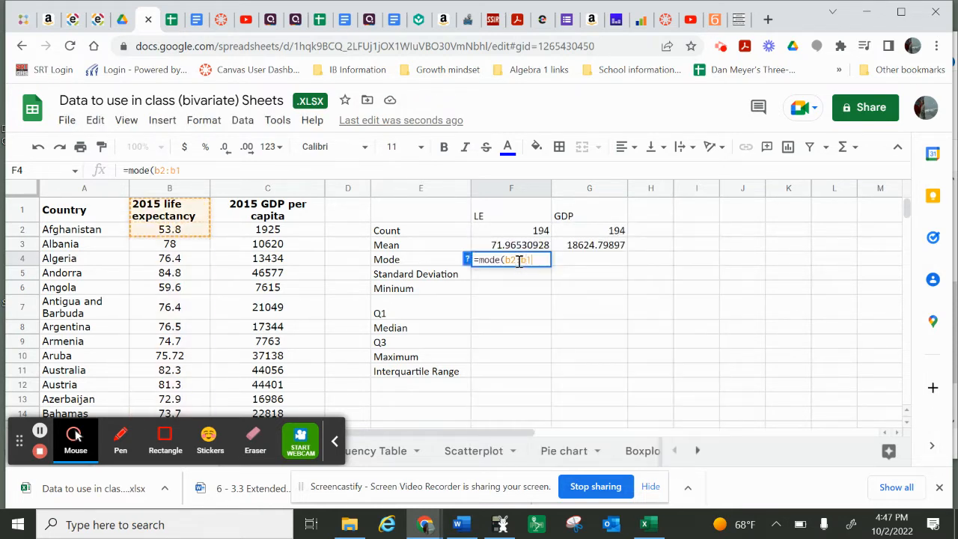
pyautogui.write('95)')
pyautogui.press('Return')
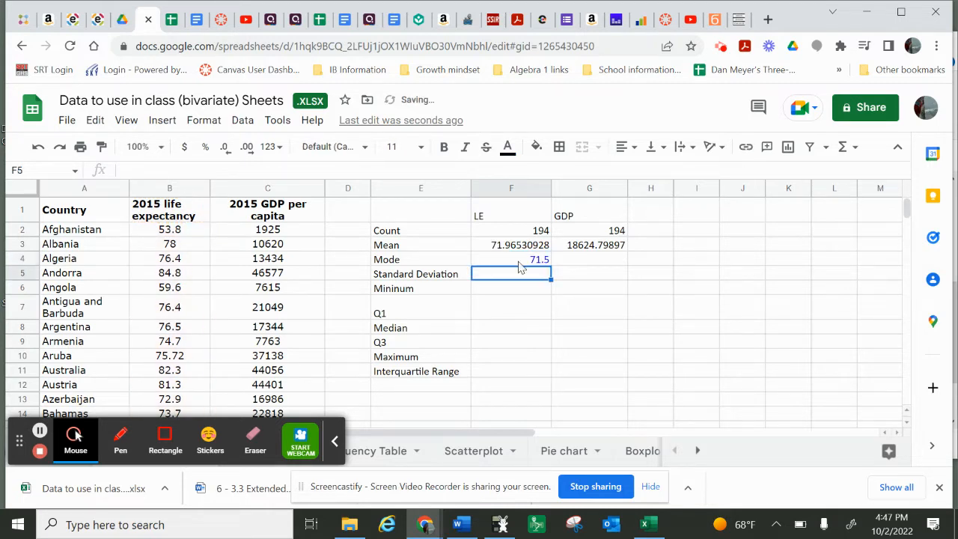
# Step: Fill the mode formula from F4 across to G4 for GDP
pyautogui.click(519, 261)
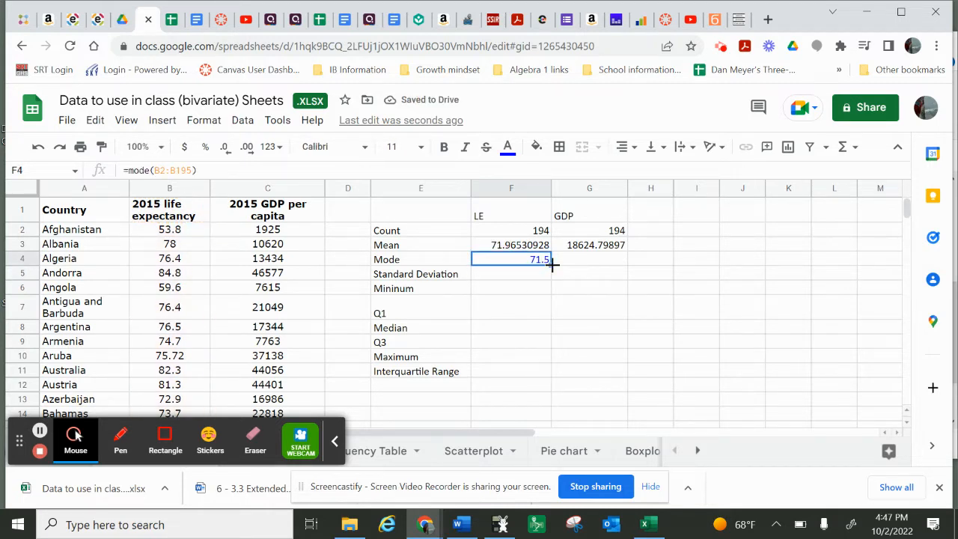
pyautogui.moveTo(553, 264); pyautogui.dragTo(591, 268)
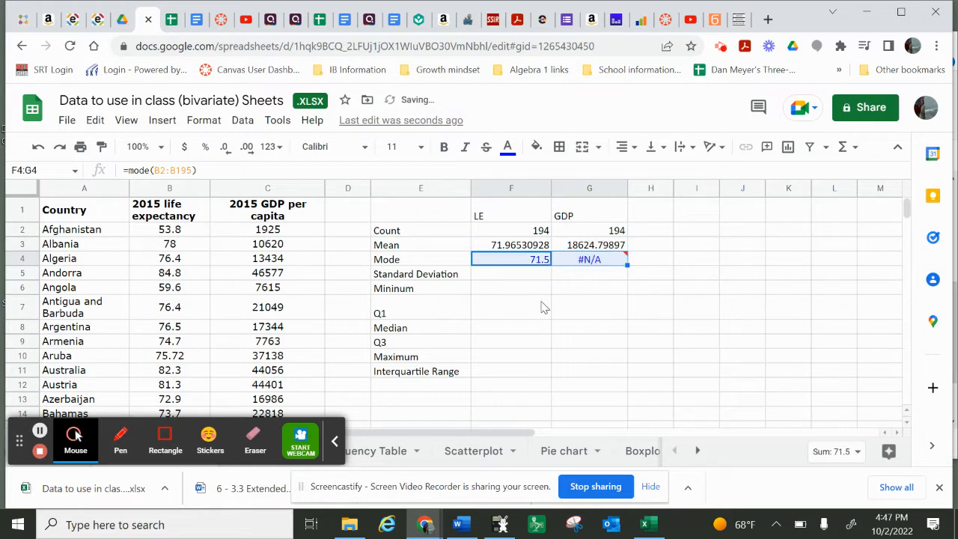
pyautogui.moveTo(556, 264)
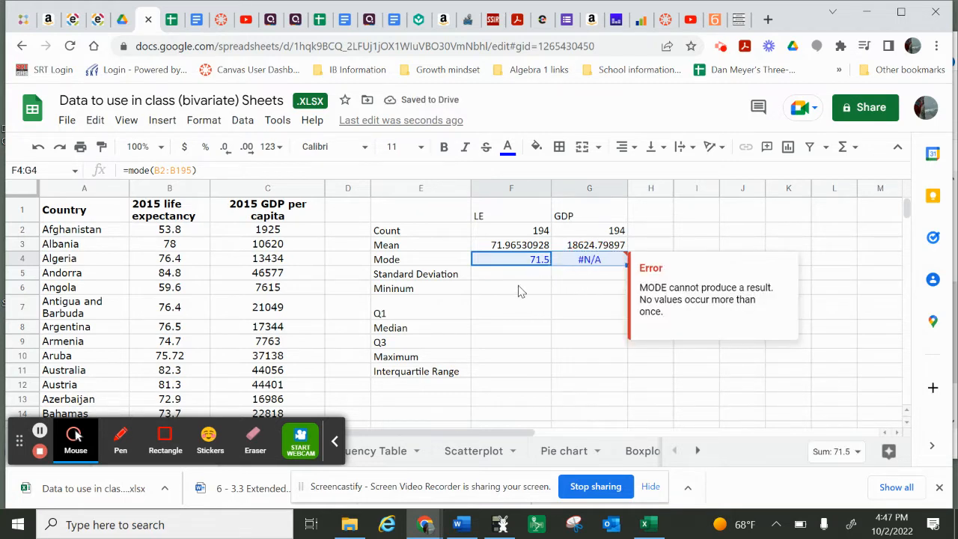
# Step: Enter the formula =STDEV(b2:b195) in cell F5 to calculate the standard deviation of life expectancy
pyautogui.click(522, 276)
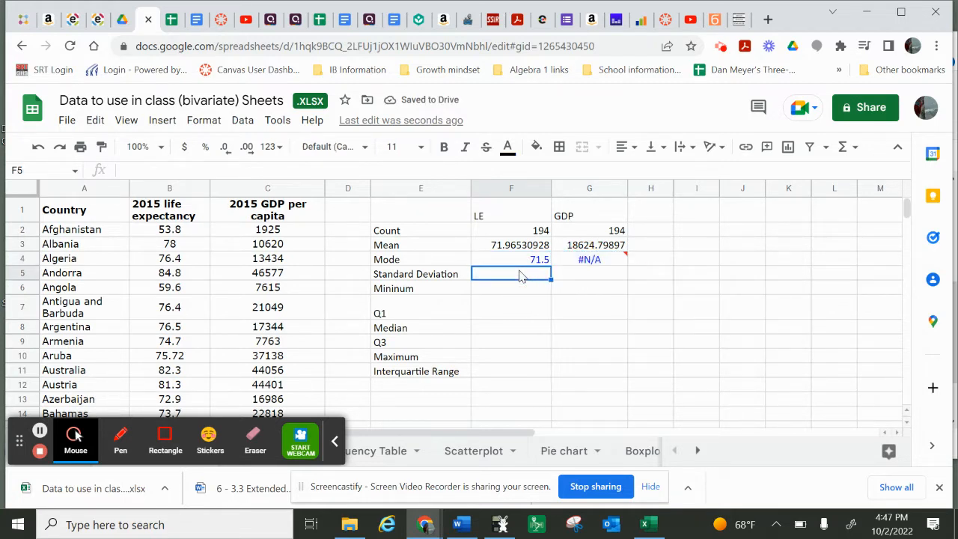
pyautogui.write('=')
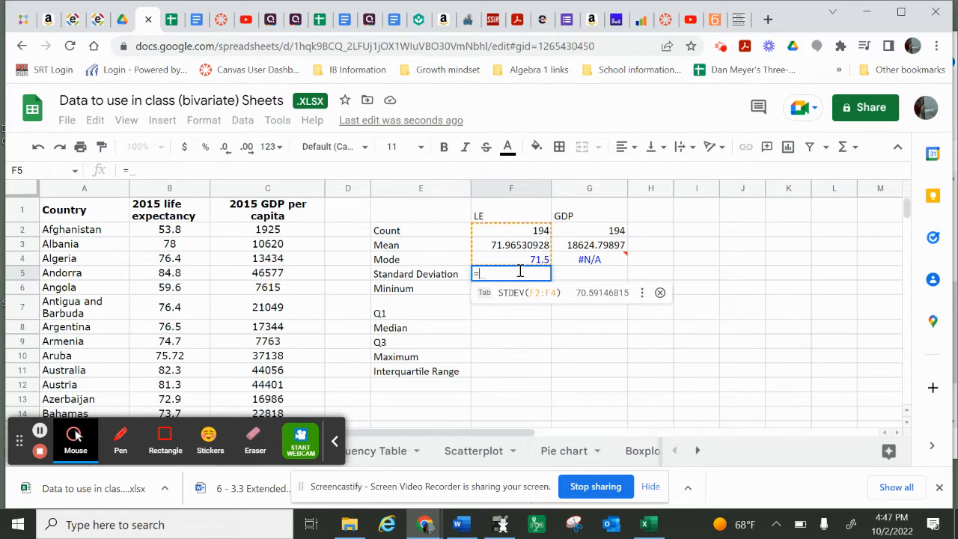
pyautogui.write('st')
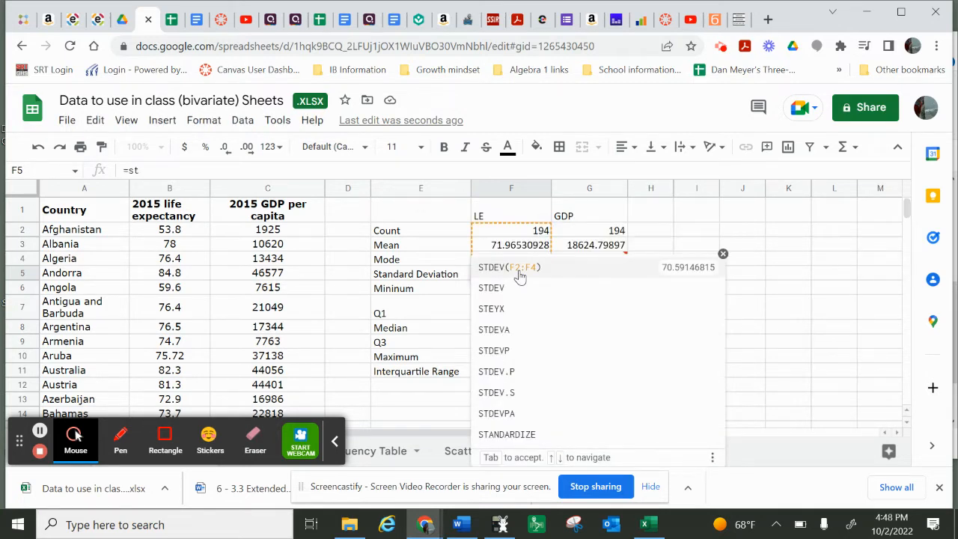
pyautogui.click(521, 269)
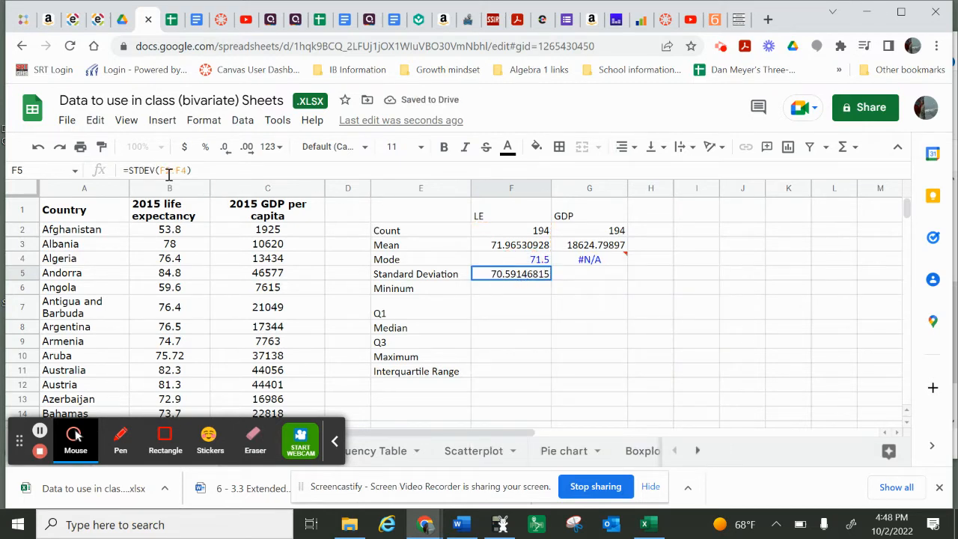
pyautogui.moveTo(160, 170); pyautogui.dragTo(198, 171)
pyautogui.write('b')
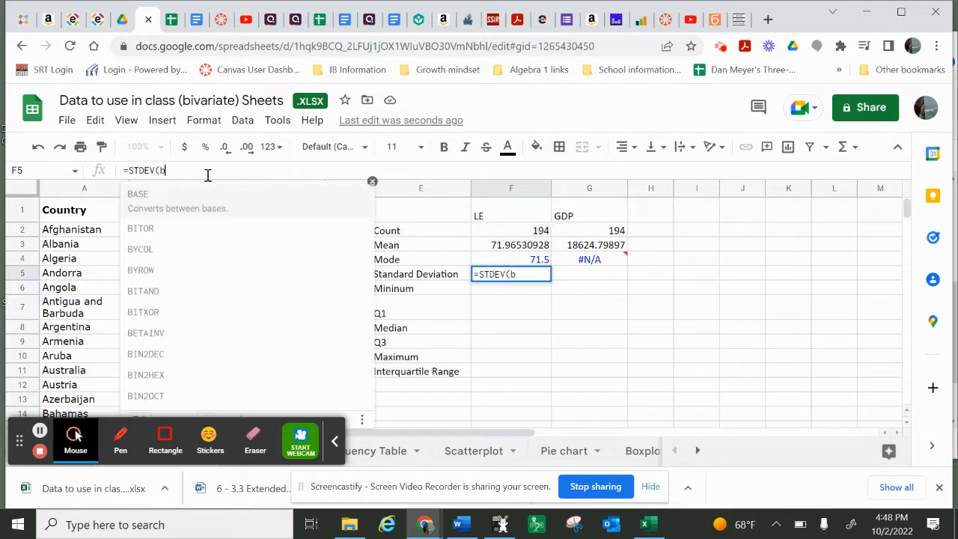
pyautogui.write('2:b')
pyautogui.write('195)')
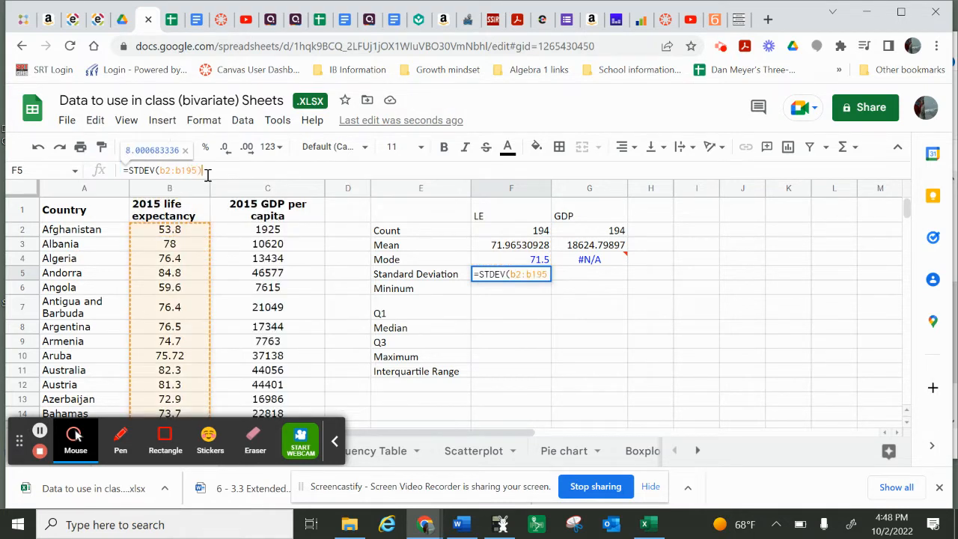
pyautogui.press('Return')
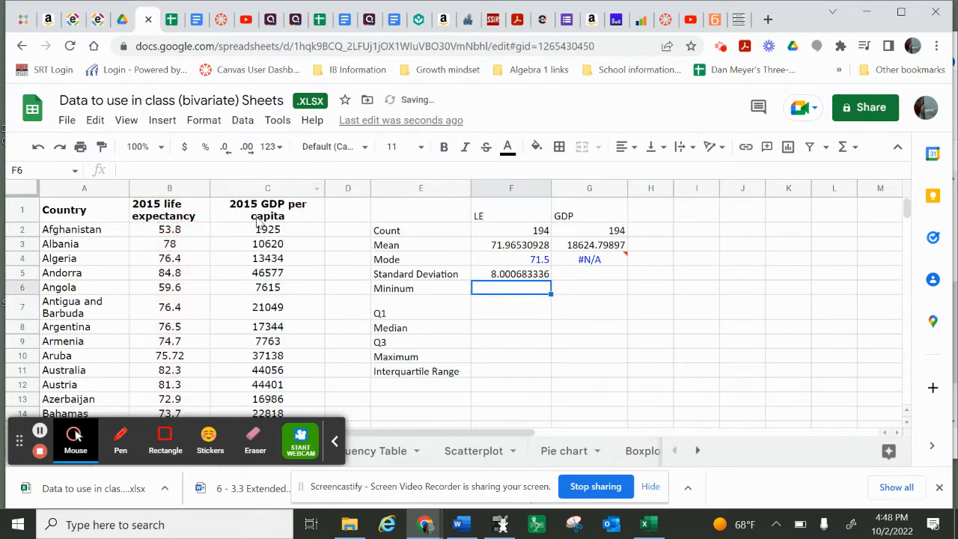
# Step: Fill the standard deviation formula from F5 across to G5 for GDP
pyautogui.click(494, 261)
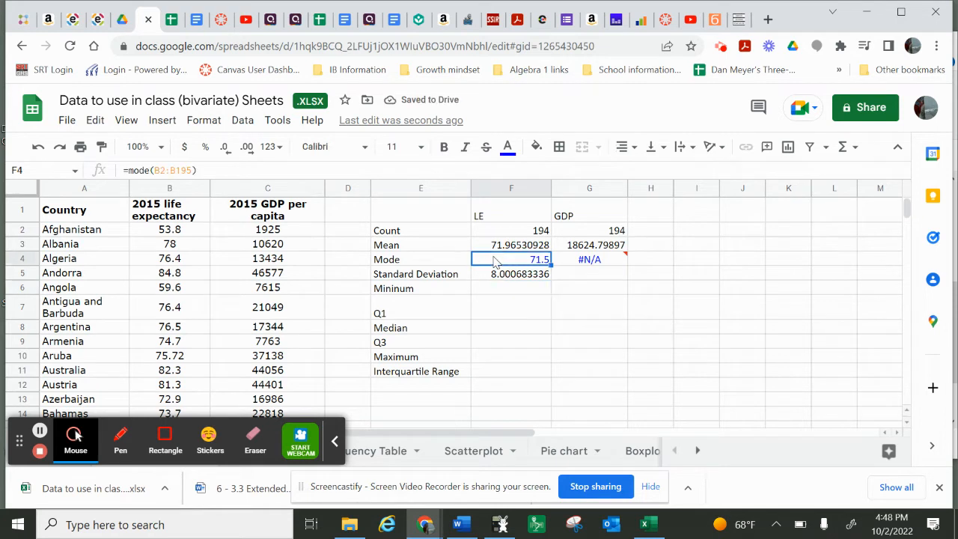
pyautogui.click(563, 276)
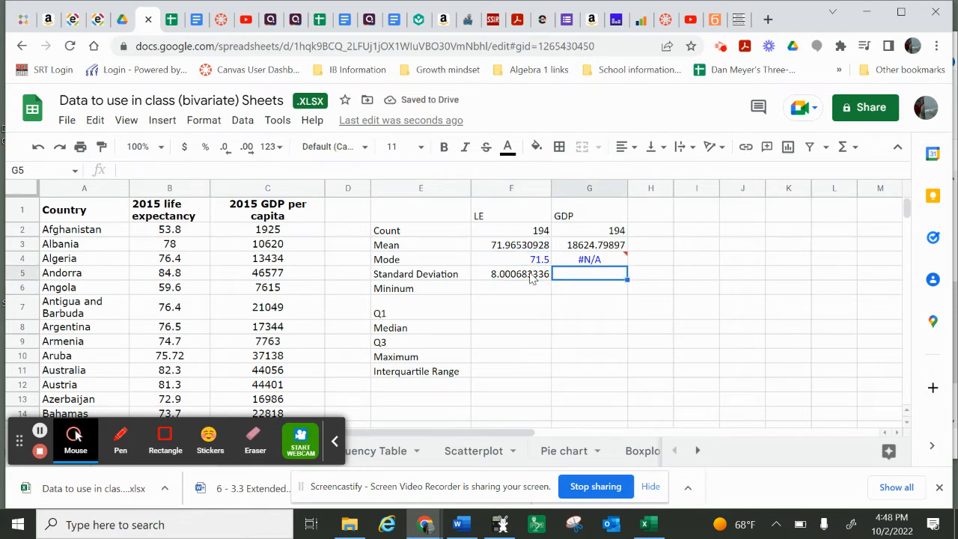
pyautogui.click(548, 276)
pyautogui.moveTo(550, 277); pyautogui.dragTo(578, 280)
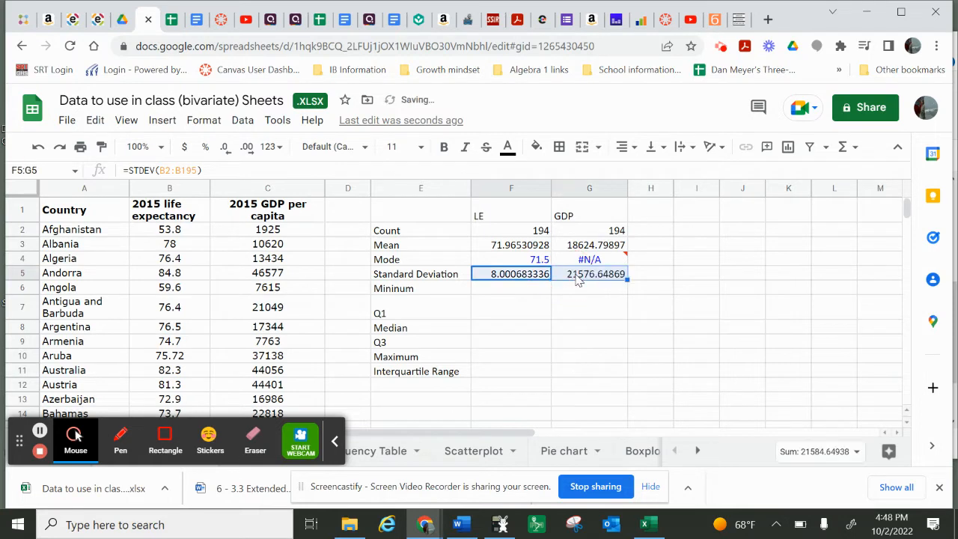
# Step: Enter the formula =MIN(b2:b195) in cell F6 to find the minimum life expectancy
pyautogui.click(526, 291)
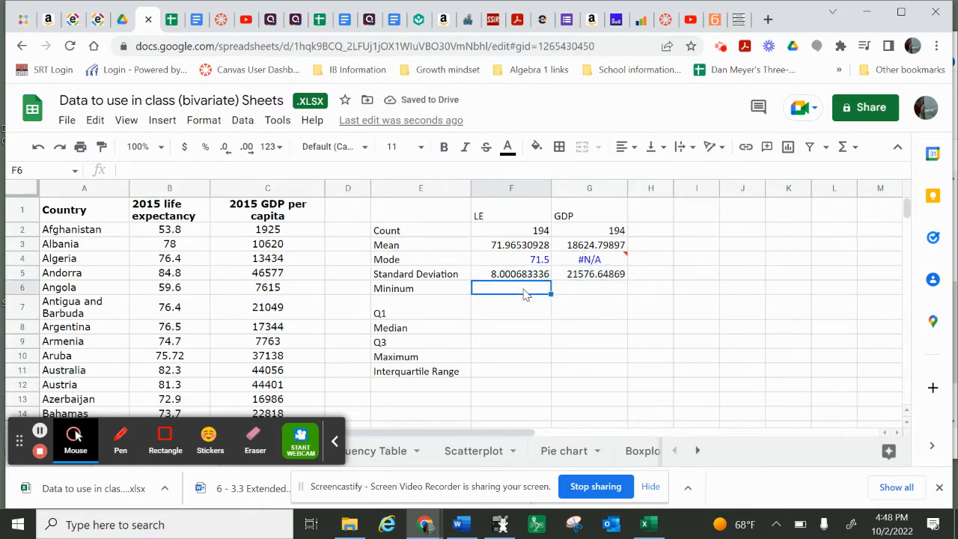
pyautogui.write('=mi')
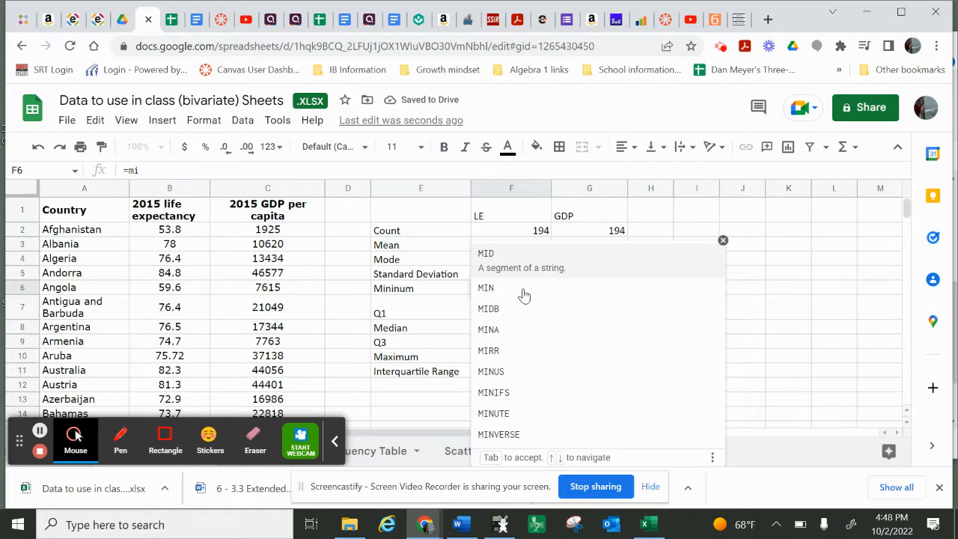
pyautogui.click(494, 288)
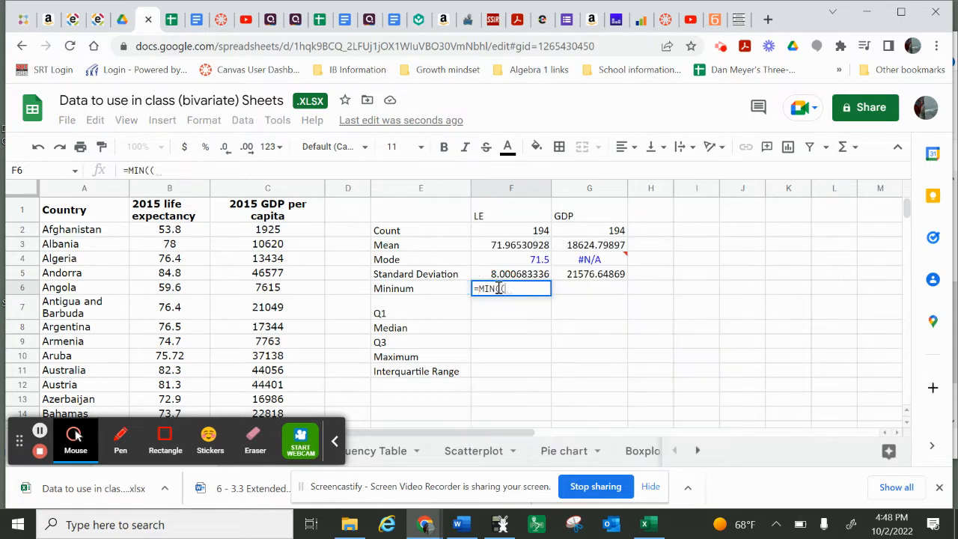
pyautogui.write('b2:b')
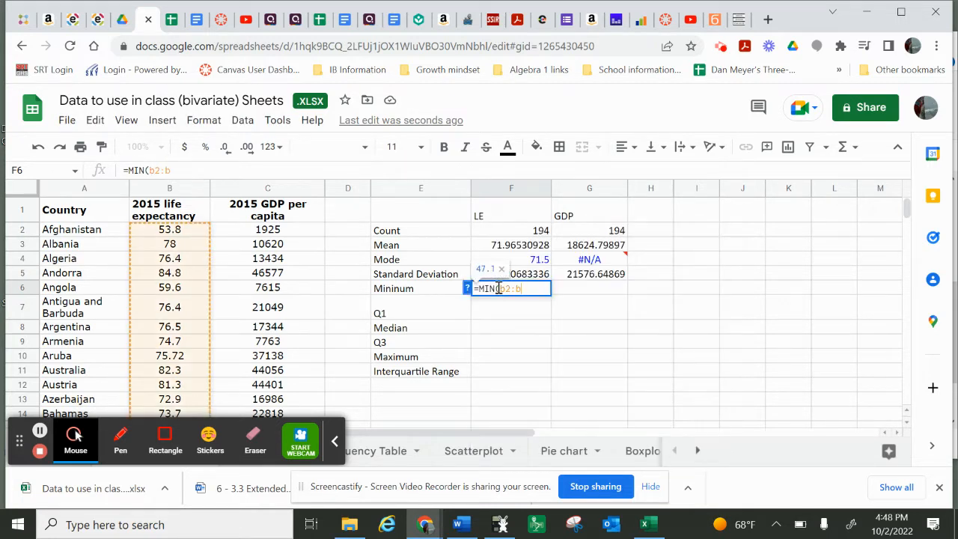
pyautogui.write('195)')
pyautogui.press('Return')
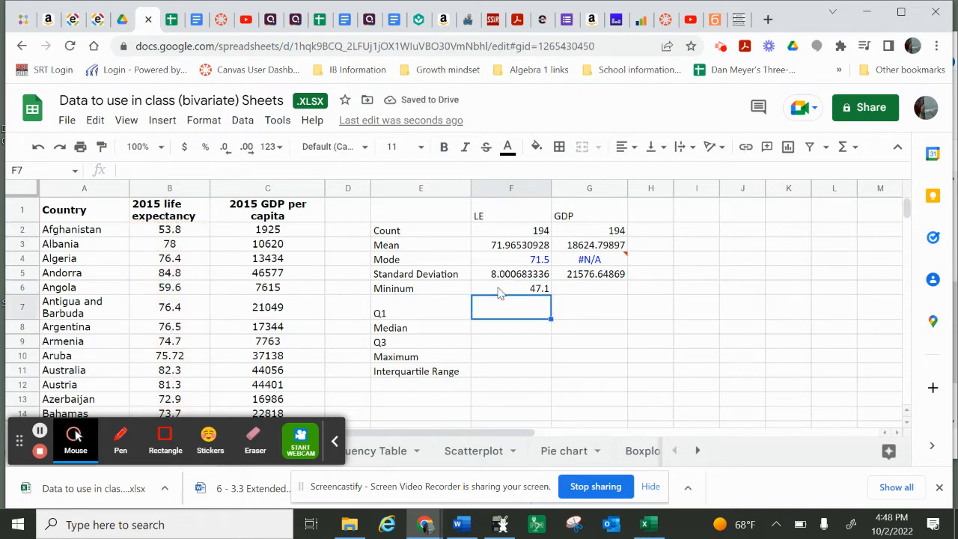
# Step: Enter the formula =QUARTILE.INC(b2:b195,1) in cell F7 to calculate the first quartile of life expectancy
pyautogui.write('=qua')
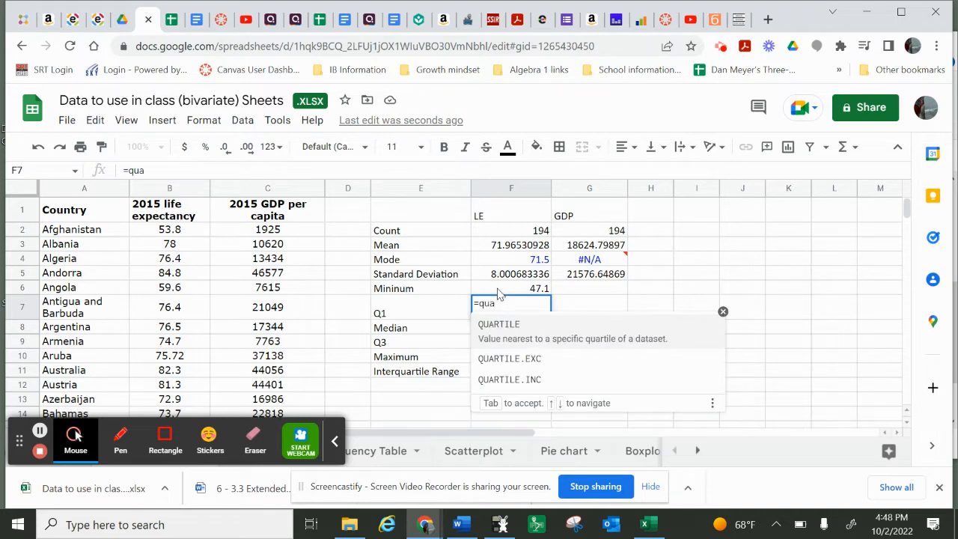
pyautogui.click(514, 381)
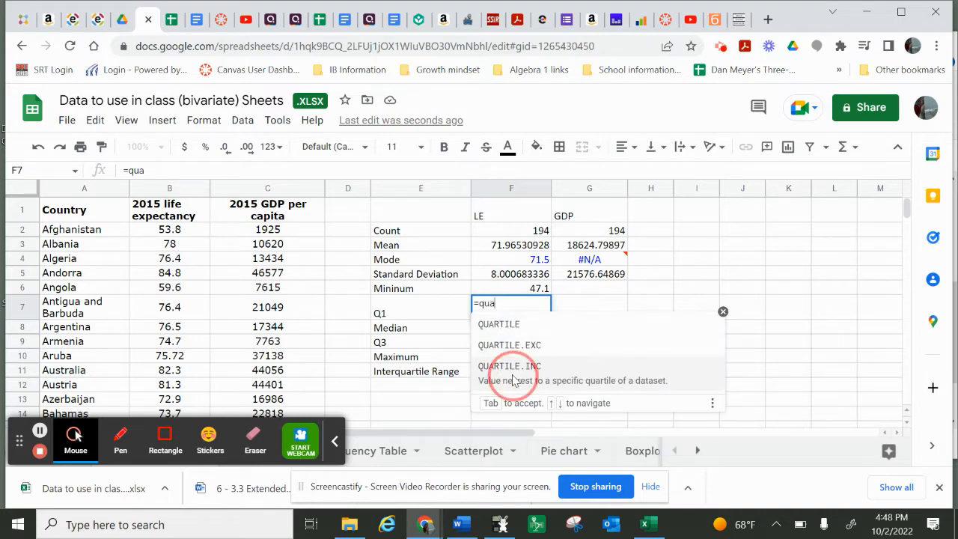
pyautogui.write('b')
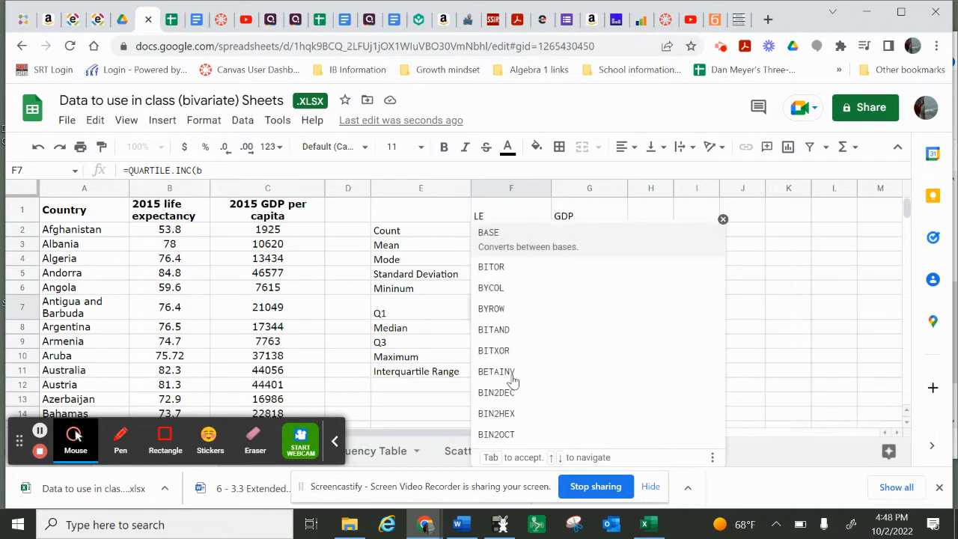
pyautogui.write('2:b195')
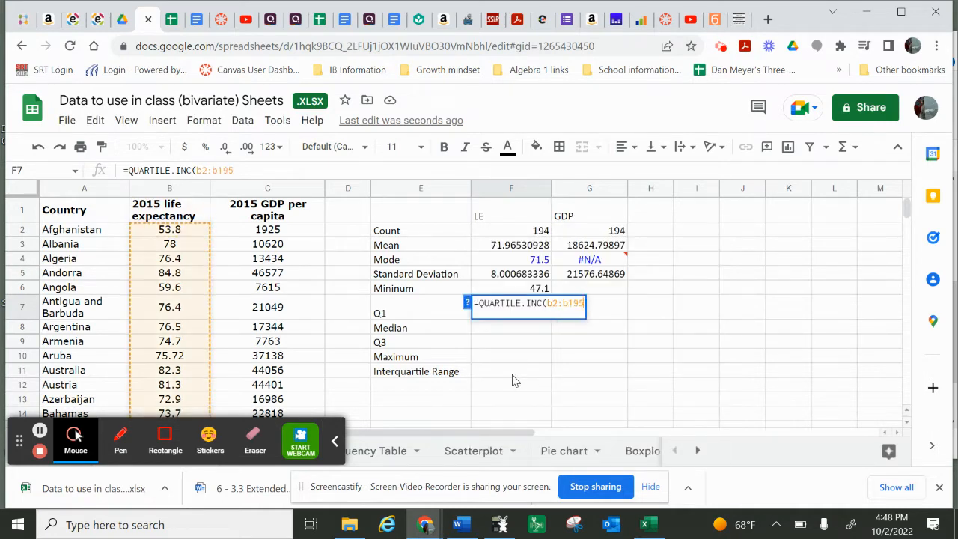
pyautogui.write(',')
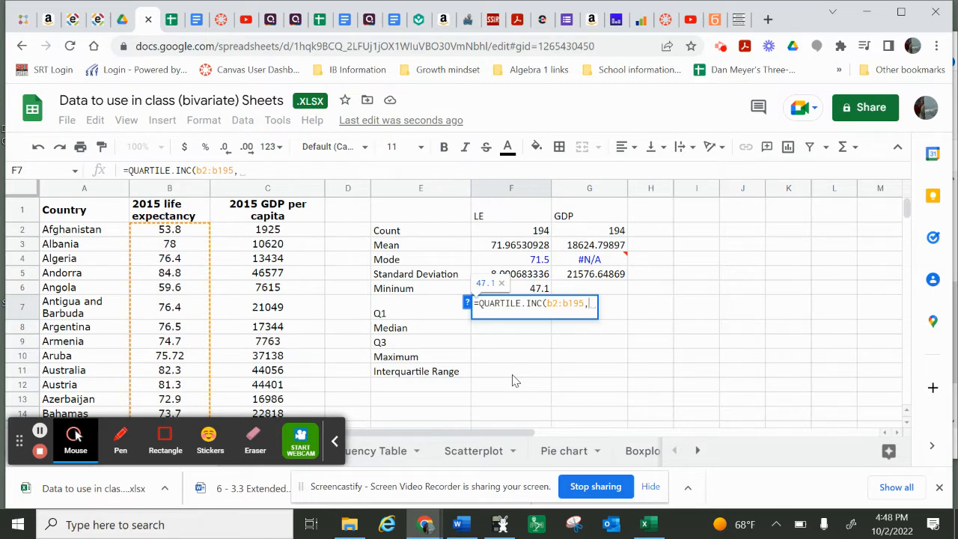
pyautogui.write('1')
pyautogui.press('BackSpace')
pyautogui.press('BackSpace')
pyautogui.press('BackSpace')
pyautogui.press('BackSpace')
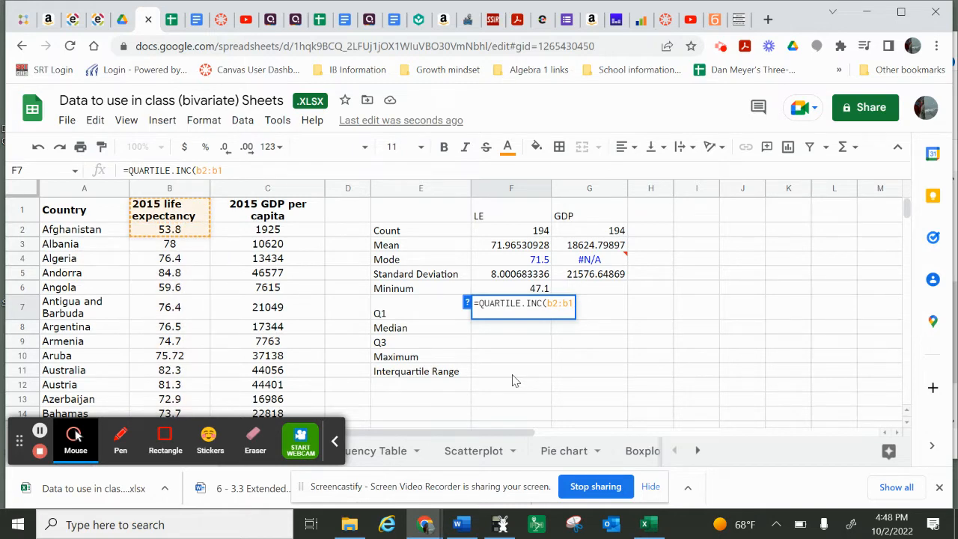
pyautogui.write('95')
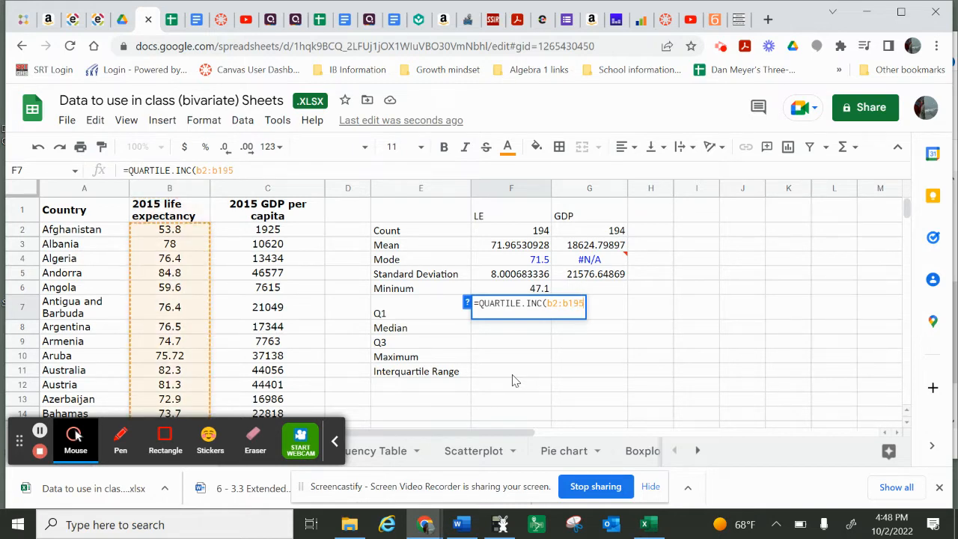
pyautogui.write(',1)')
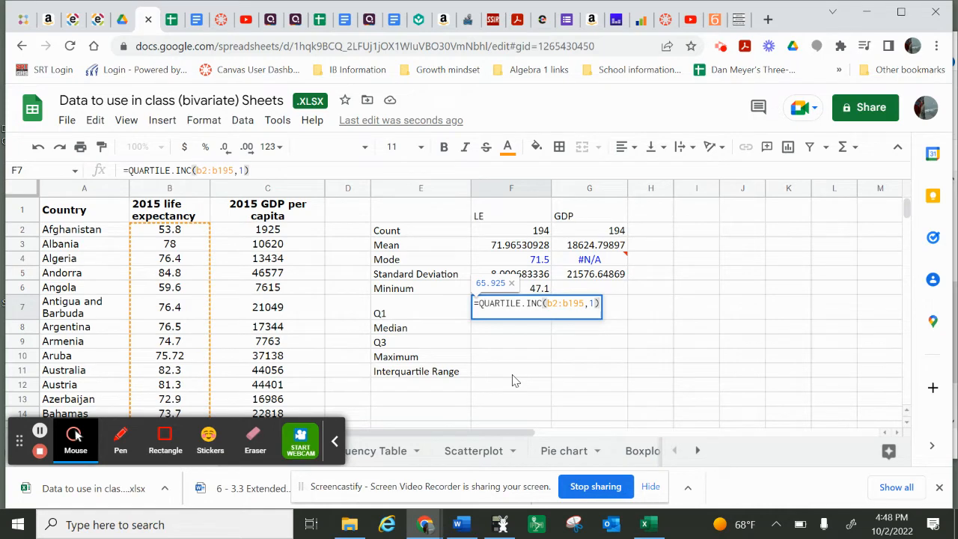
pyautogui.press('Return')
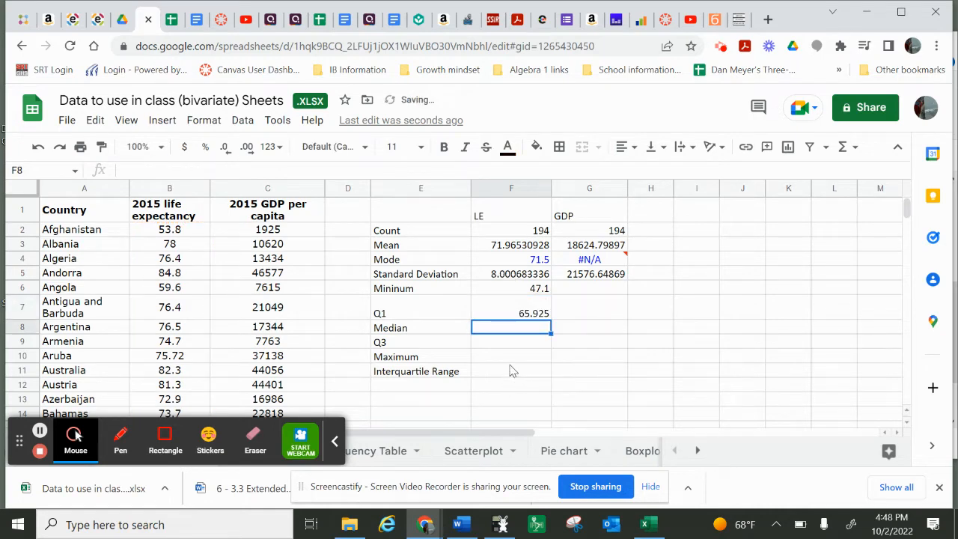
# Step: Enter the formula =median(b2:b195) in cell F8 to calculate the median life expectancy
pyautogui.write('=median')
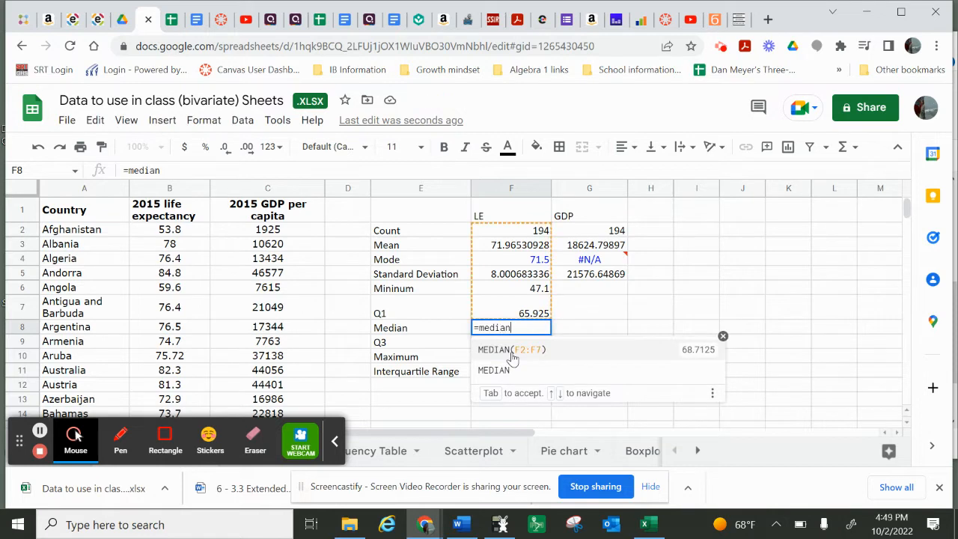
pyautogui.write('(b2:b195')
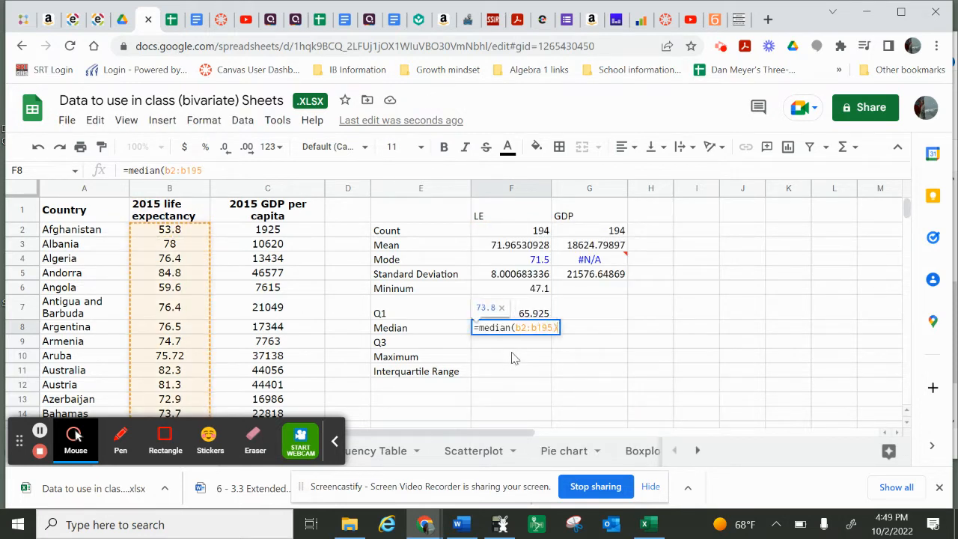
pyautogui.press('Return')
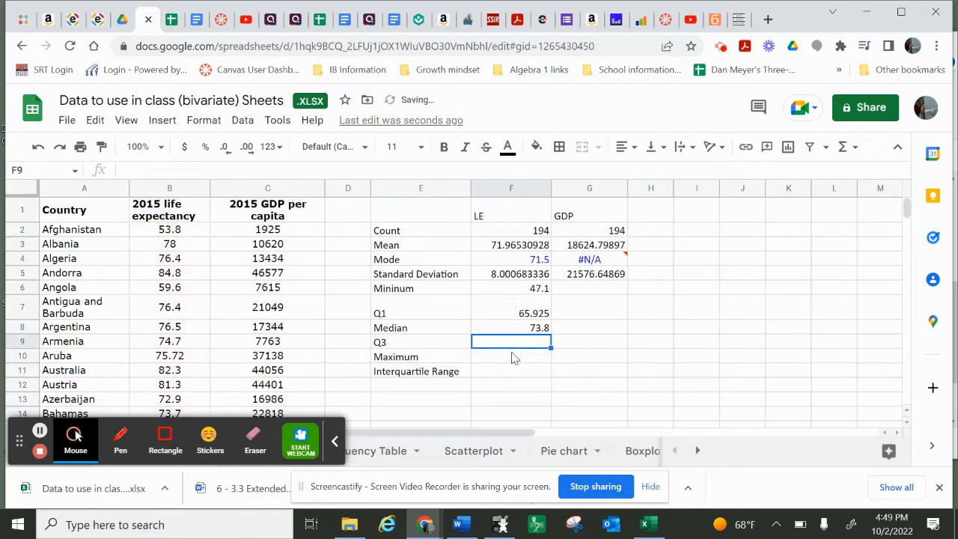
# Step: Enter the formula =QUARTILE.INC(b2:b195, 3) in cell F9 to calculate the third quartile of life expectancy
pyautogui.write('=qua')
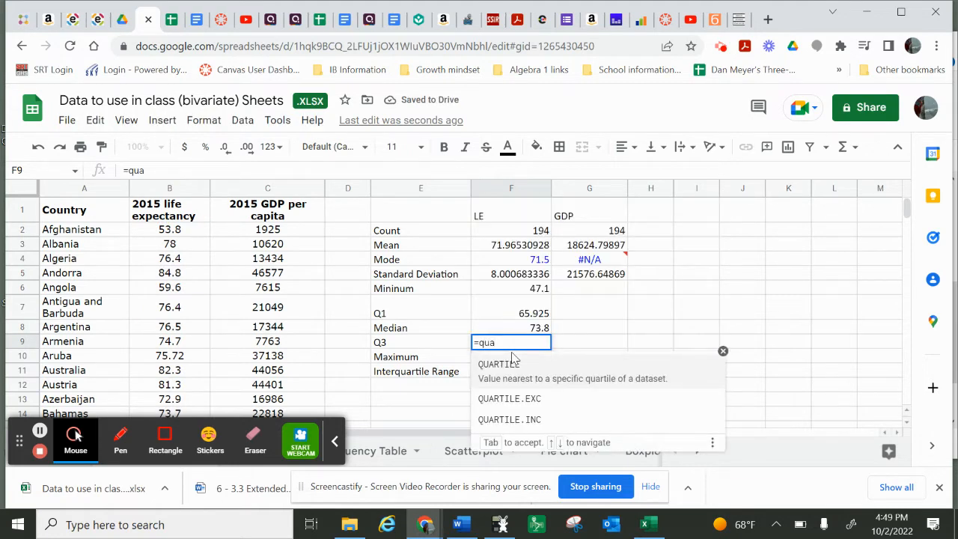
pyautogui.click(501, 420)
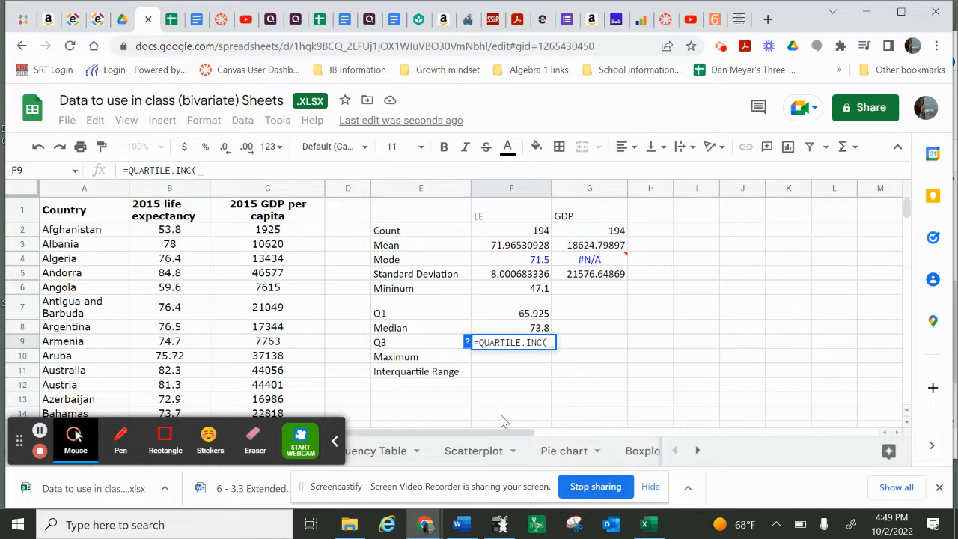
pyautogui.write('b2:b')
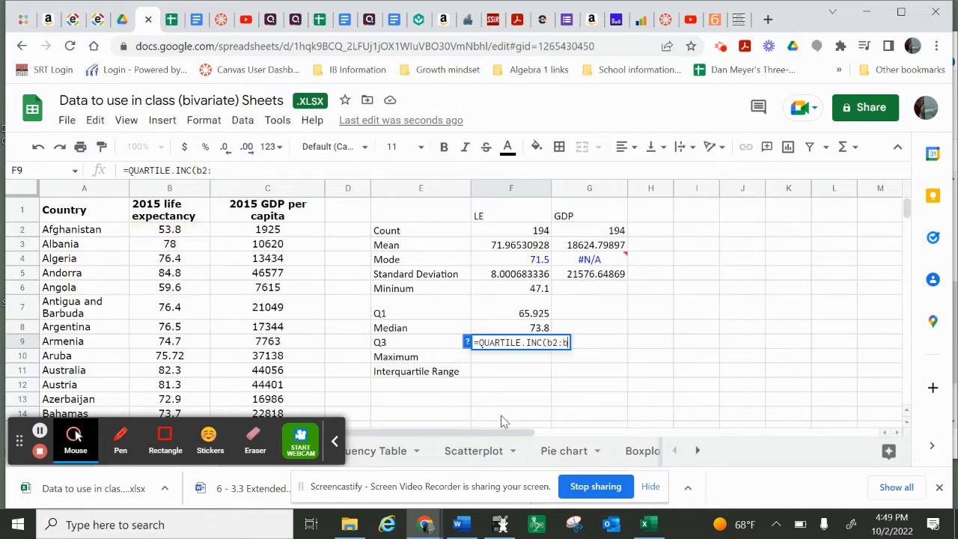
pyautogui.write('195, 3)')
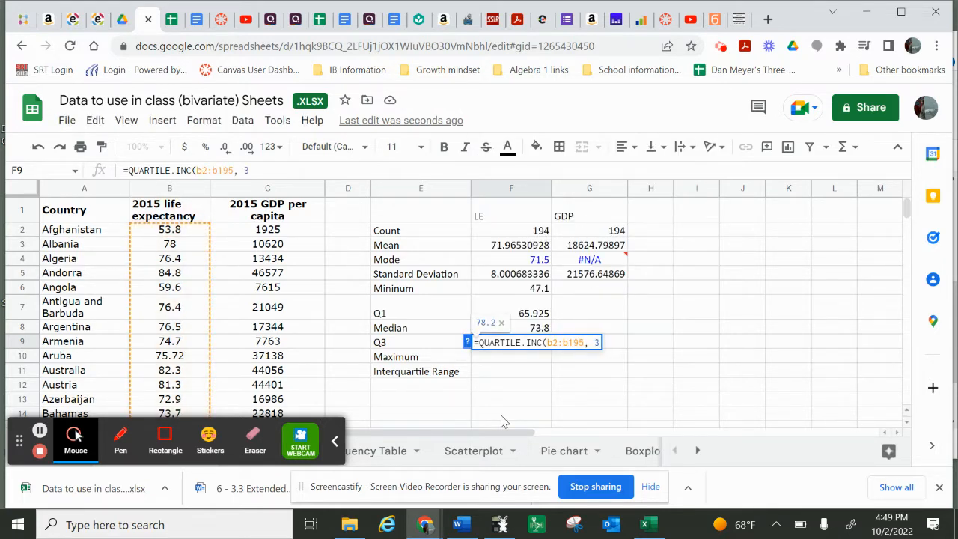
pyautogui.press('Return')
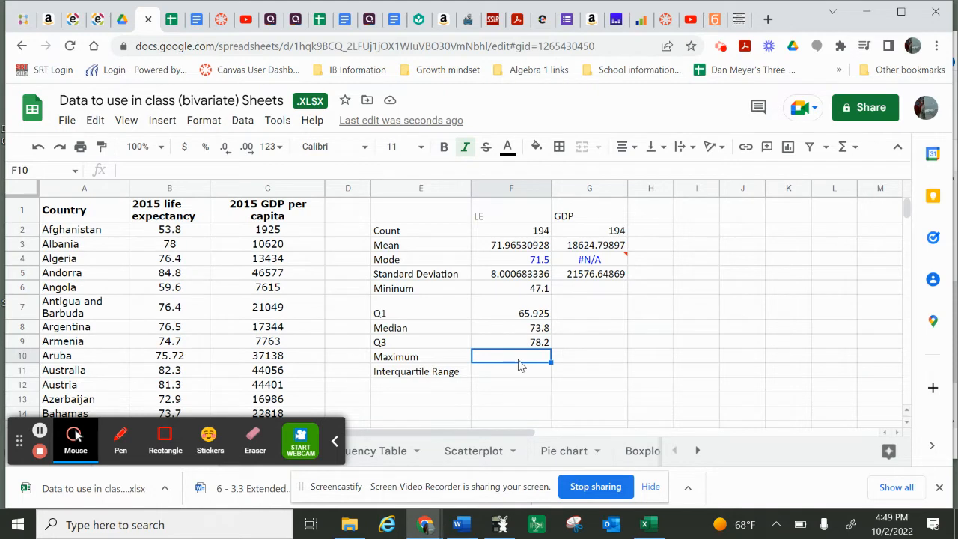
# Step: Enter the formula =max(b2:b195) in cell F10 to find the maximum life expectancy
pyautogui.write('=')
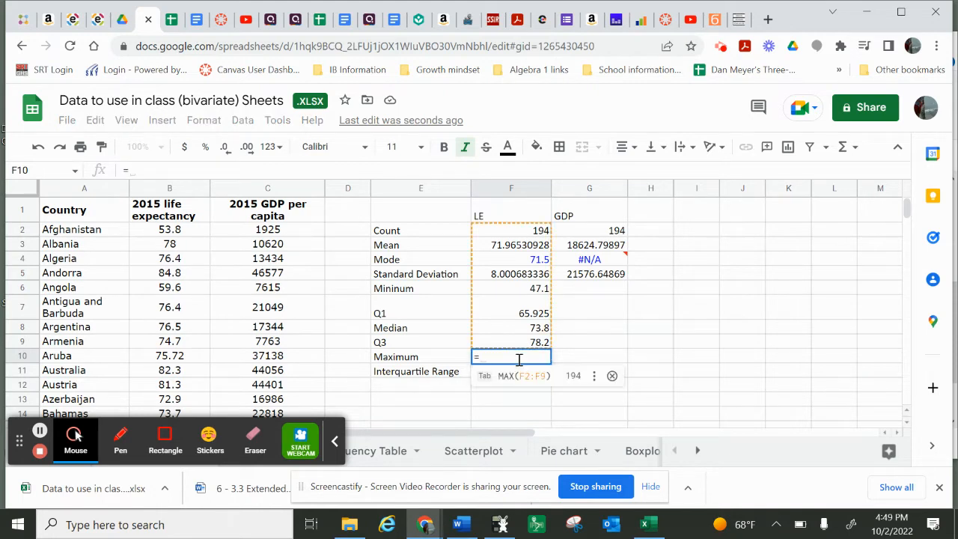
pyautogui.write('max(b2')
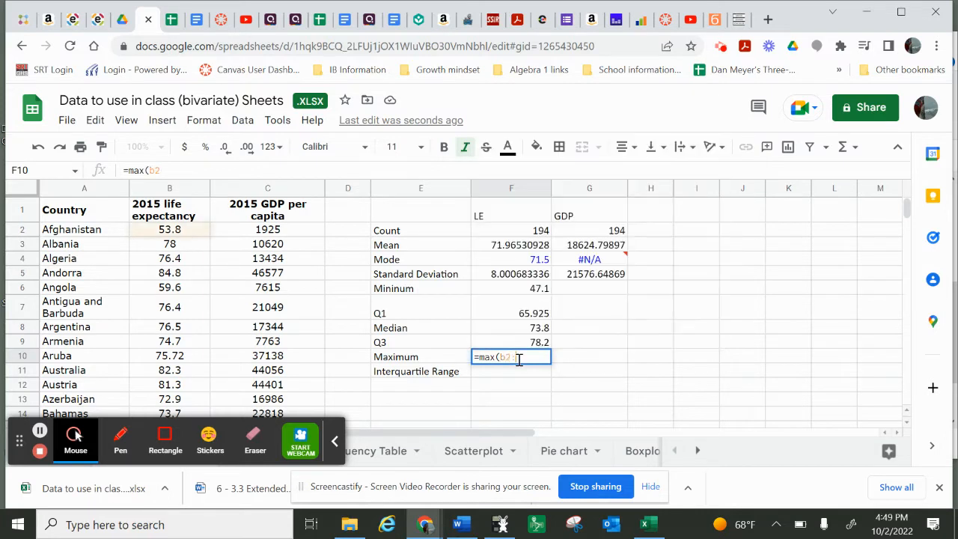
pyautogui.write(':b195)')
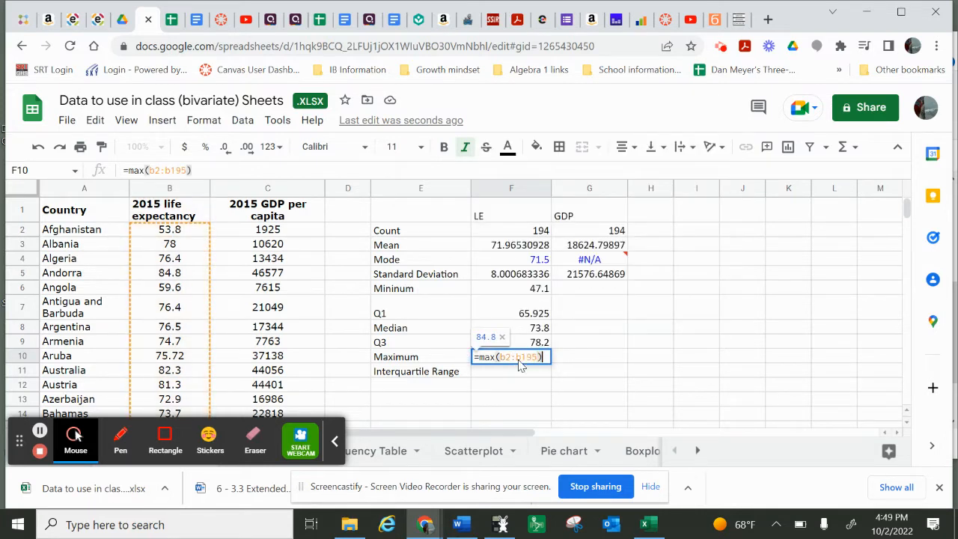
pyautogui.press('Return')
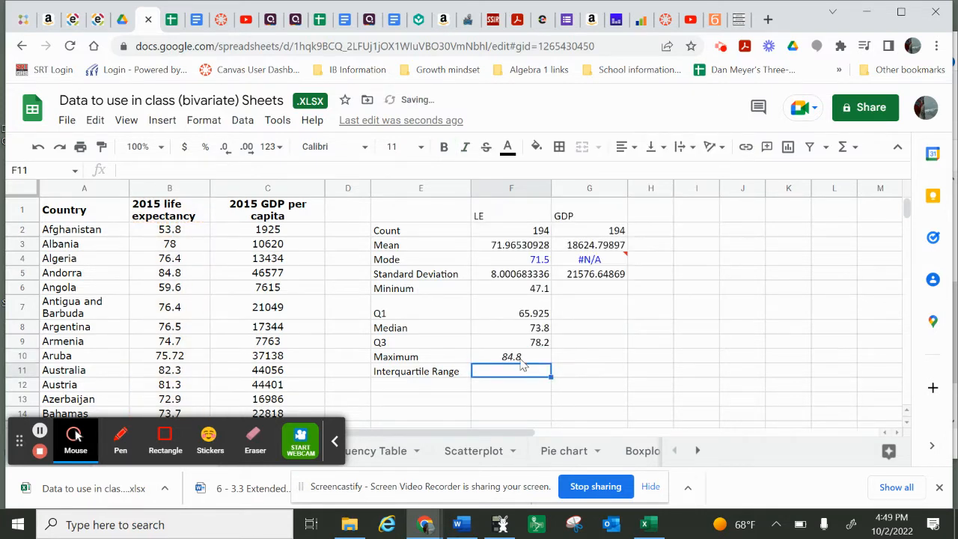
# Step: Remove the italics from the maximum in cell F10 and center-align all of column F
pyautogui.click(522, 360)
pyautogui.click(465, 147)
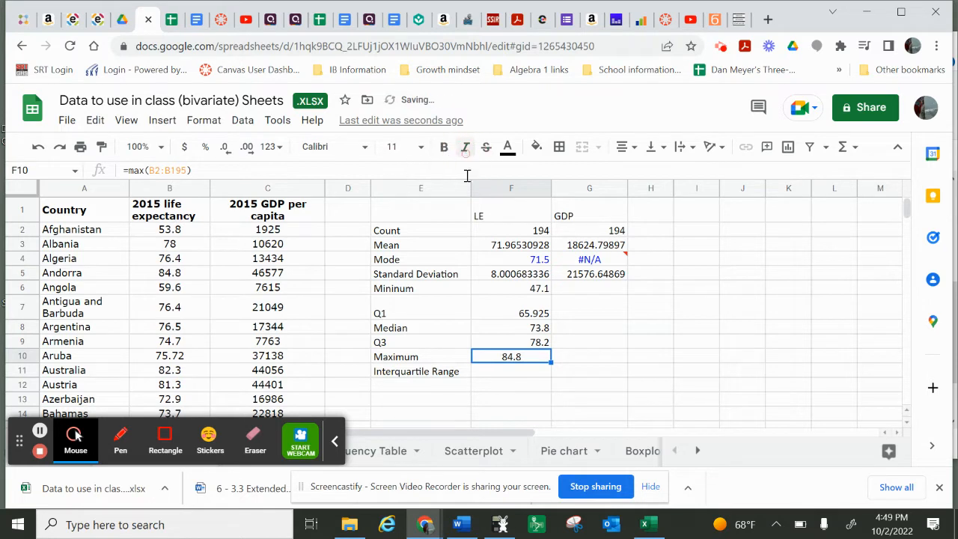
pyautogui.click(498, 186)
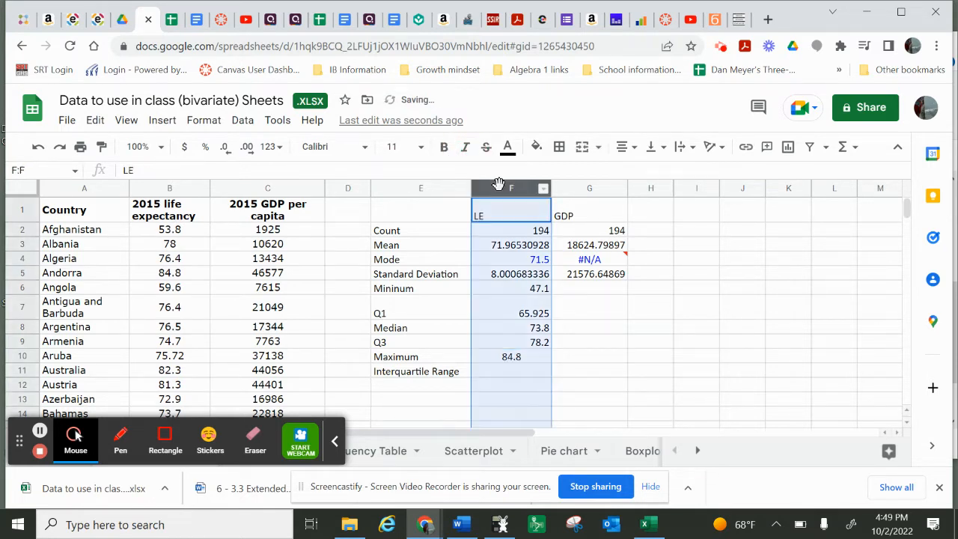
pyautogui.click(635, 153)
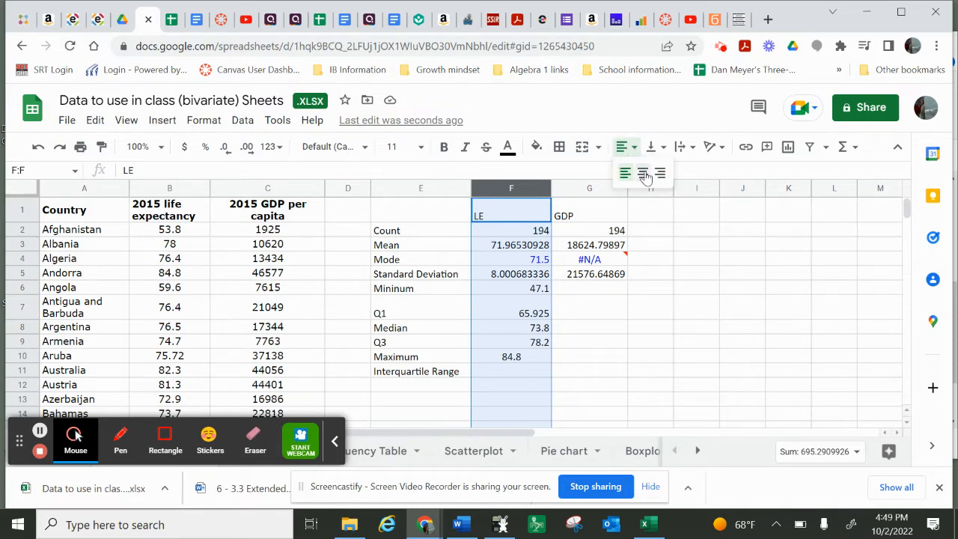
pyautogui.click(644, 171)
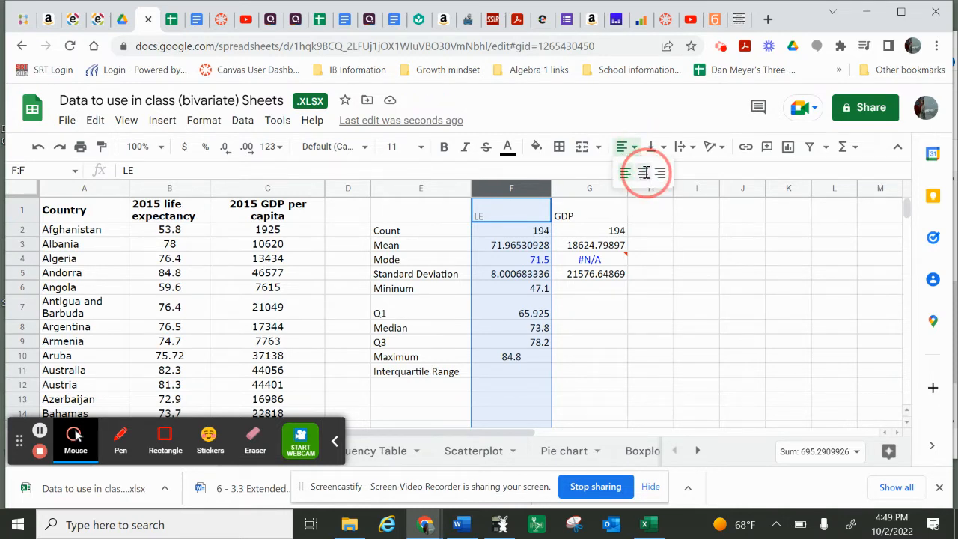
# Step: Enter the formula =F9-F7 in cell F11 to calculate the interquartile range of life expectancy
pyautogui.click(518, 372)
pyautogui.write('=')
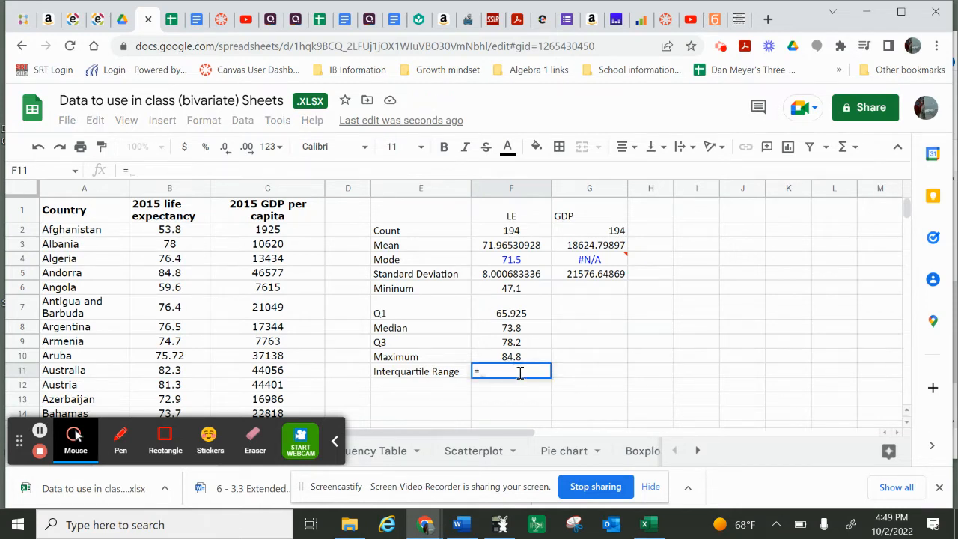
pyautogui.click(512, 343)
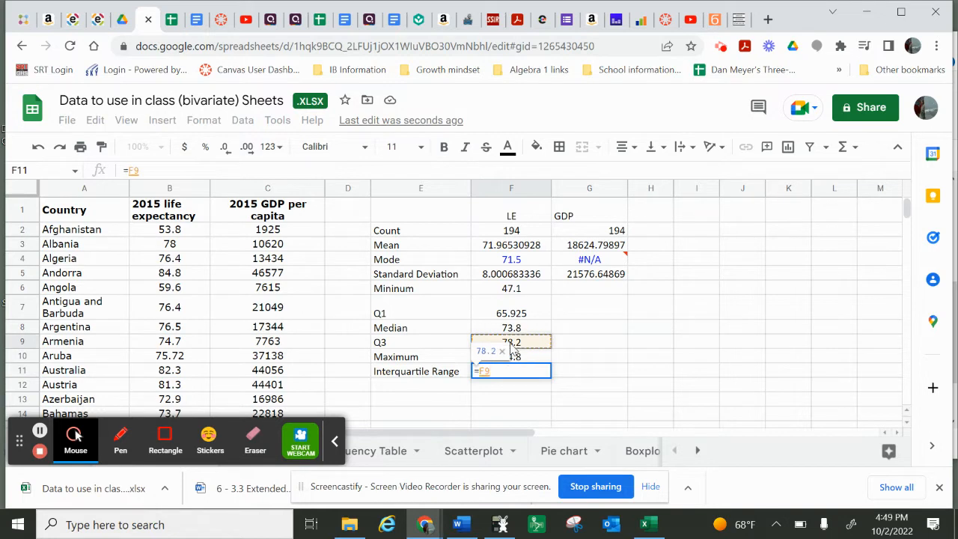
pyautogui.write('-')
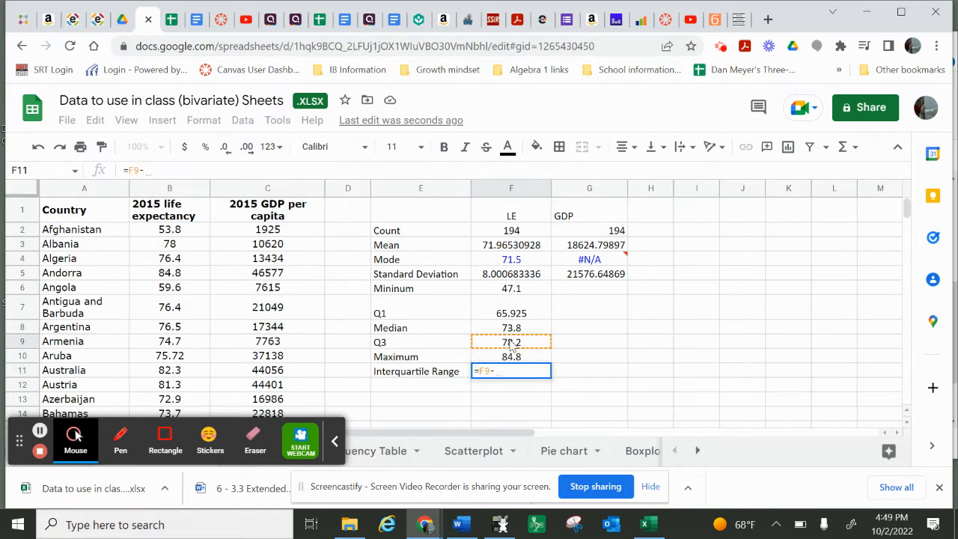
pyautogui.click(508, 315)
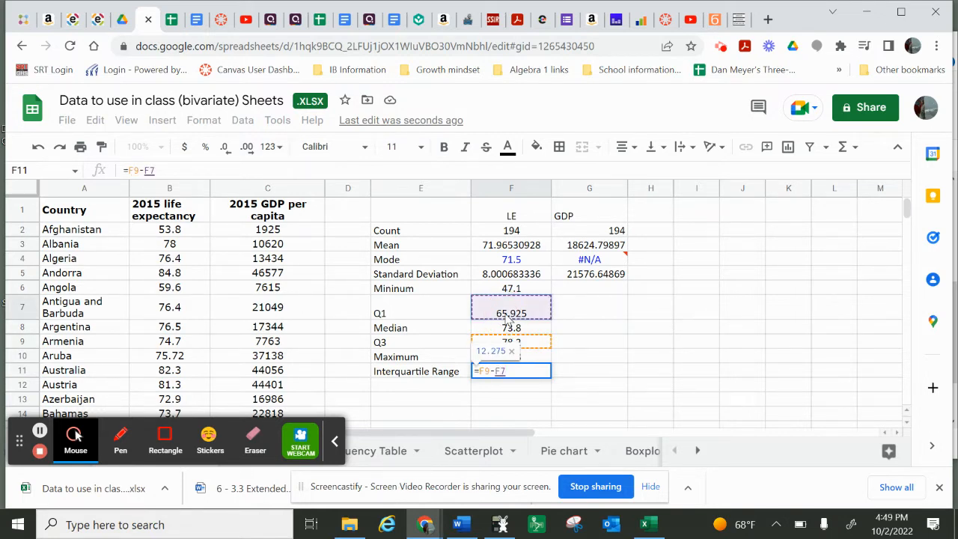
pyautogui.press('Return')
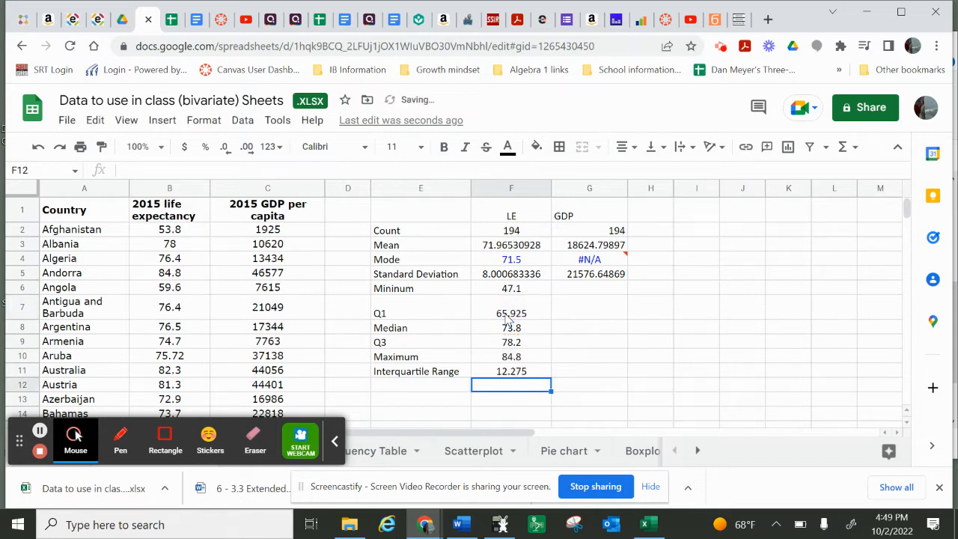
# Step: Add the label Range in cell E12 and calculate the life expectancy range in F12 with the formula =F10-F6
pyautogui.click(425, 386)
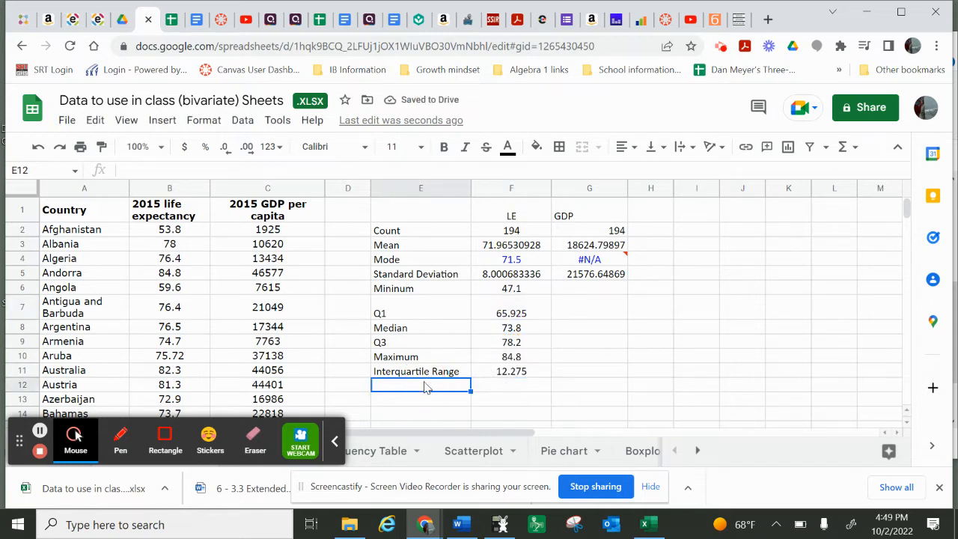
pyautogui.write('Range')
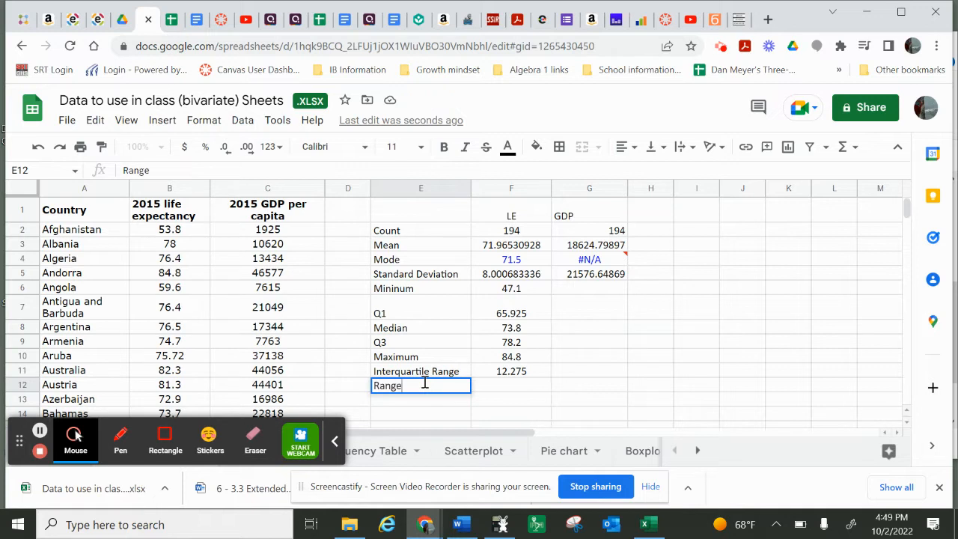
pyautogui.press('Tab')
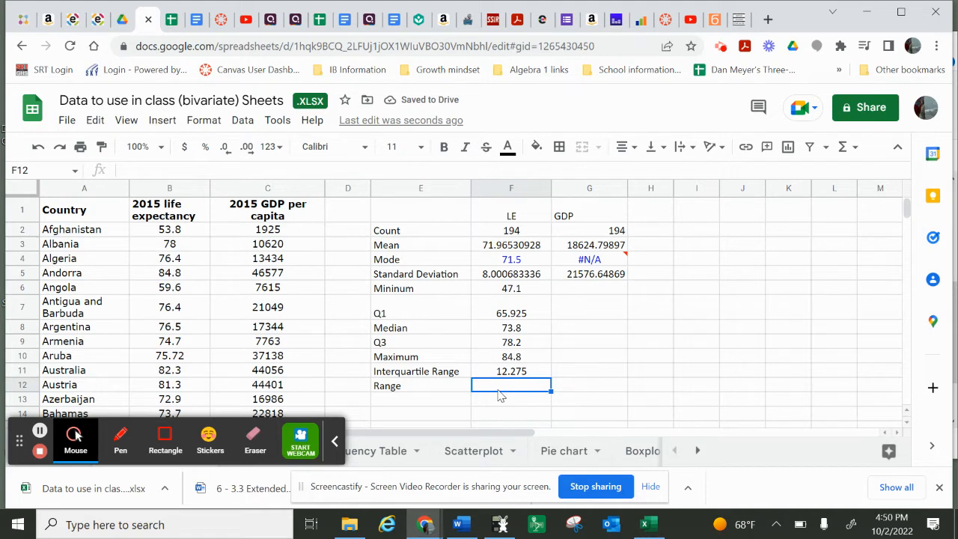
pyautogui.write('=')
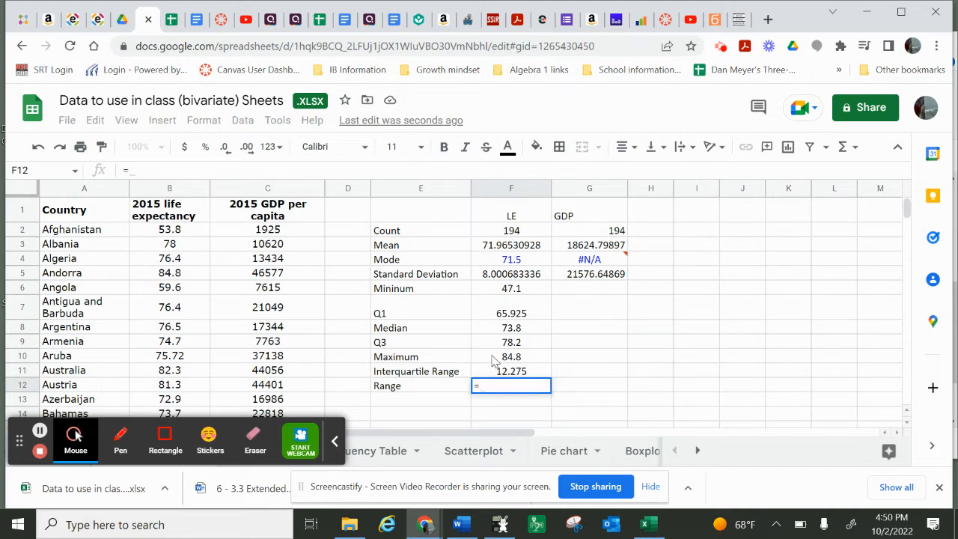
pyautogui.click(492, 358)
pyautogui.write('-')
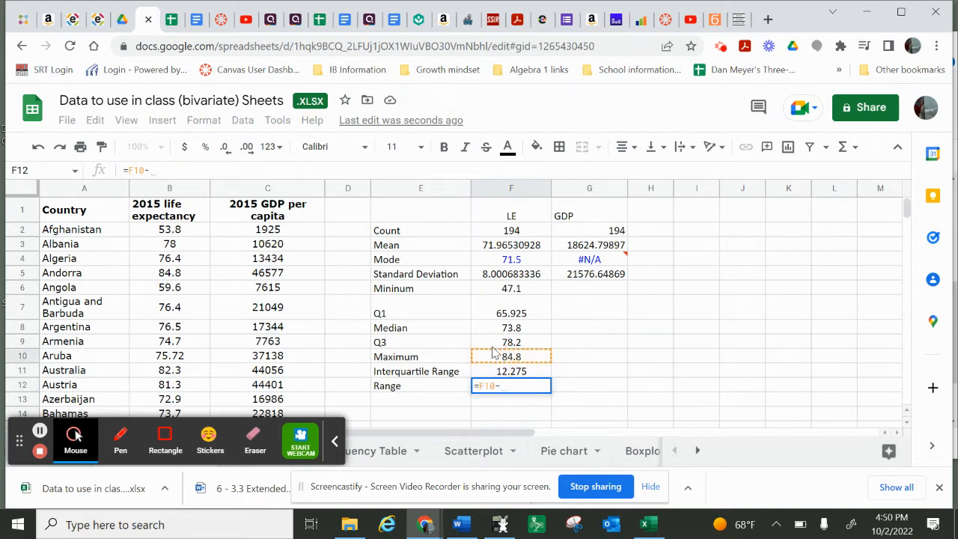
pyautogui.click(493, 292)
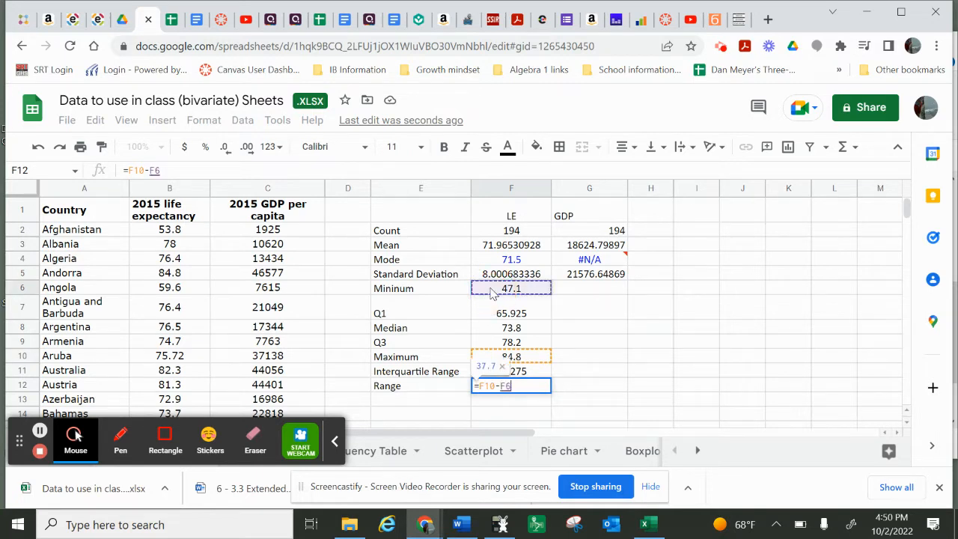
pyautogui.press('Return')
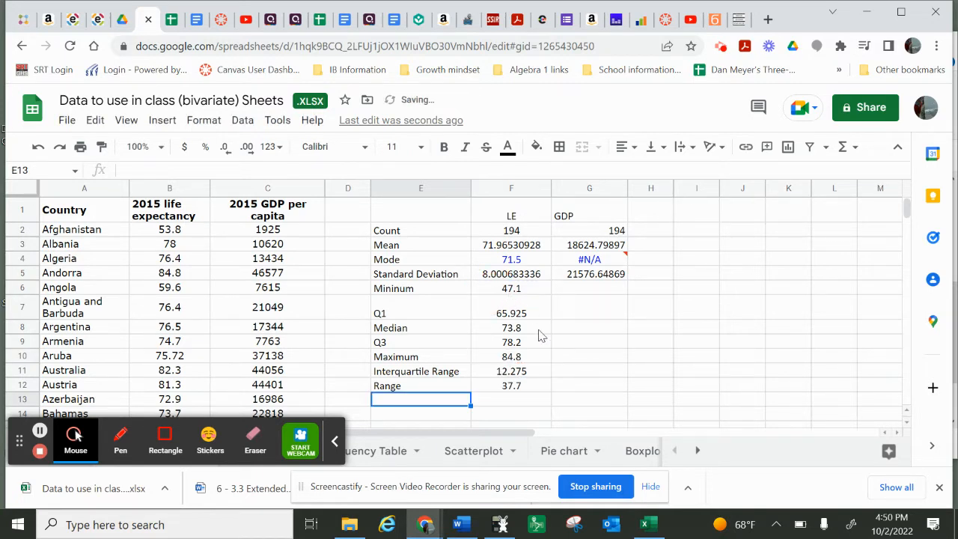
pyautogui.click(526, 293)
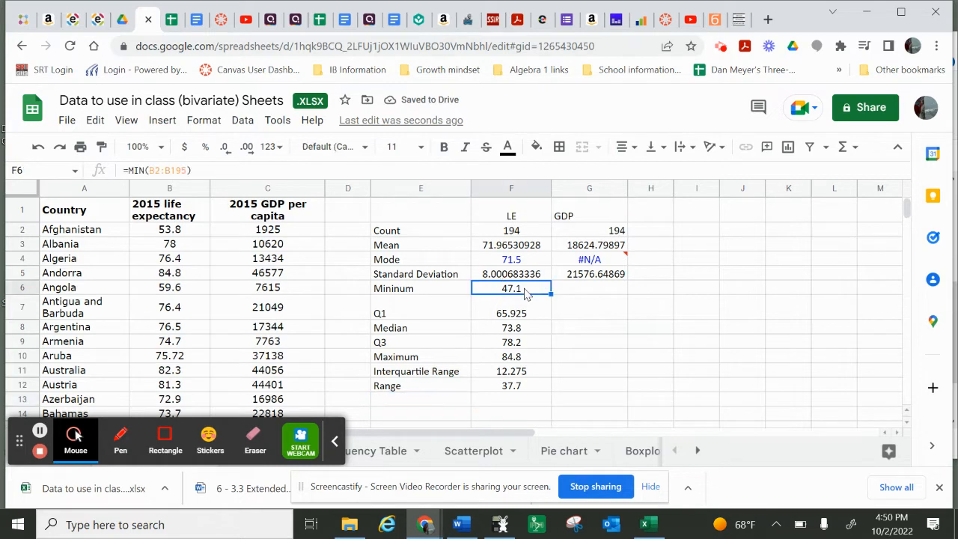
pyautogui.moveTo(550, 295); pyautogui.dragTo(577, 307)
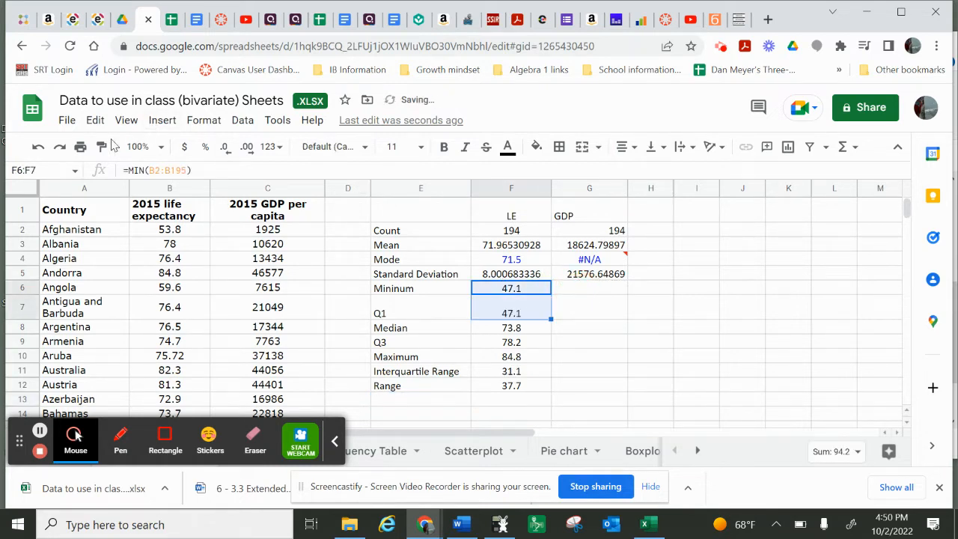
pyautogui.click(40, 149)
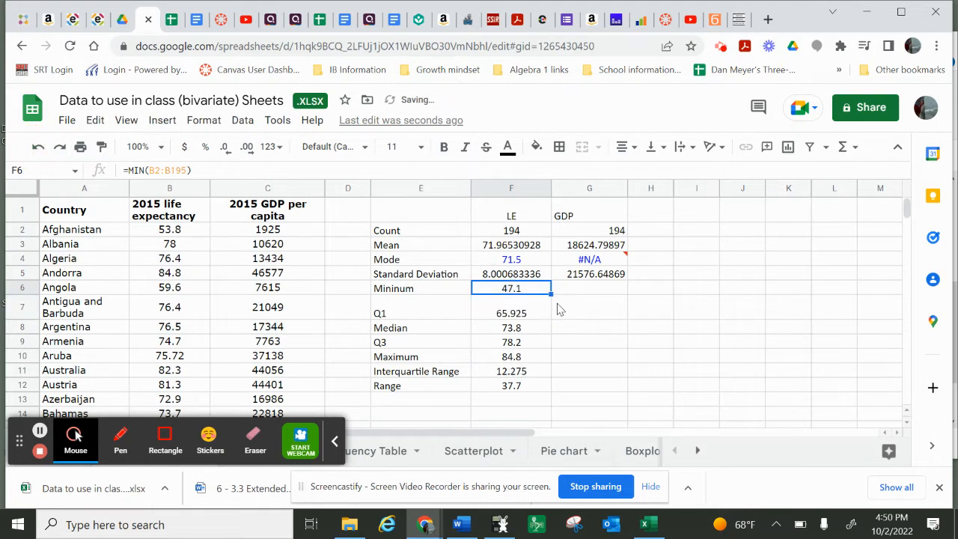
# Step: Fill the minimum formula from F6 into G6 and the formulas in F7:F12 across to G7:G12 for GDP
pyautogui.moveTo(550, 294); pyautogui.dragTo(591, 296)
pyautogui.click(526, 315)
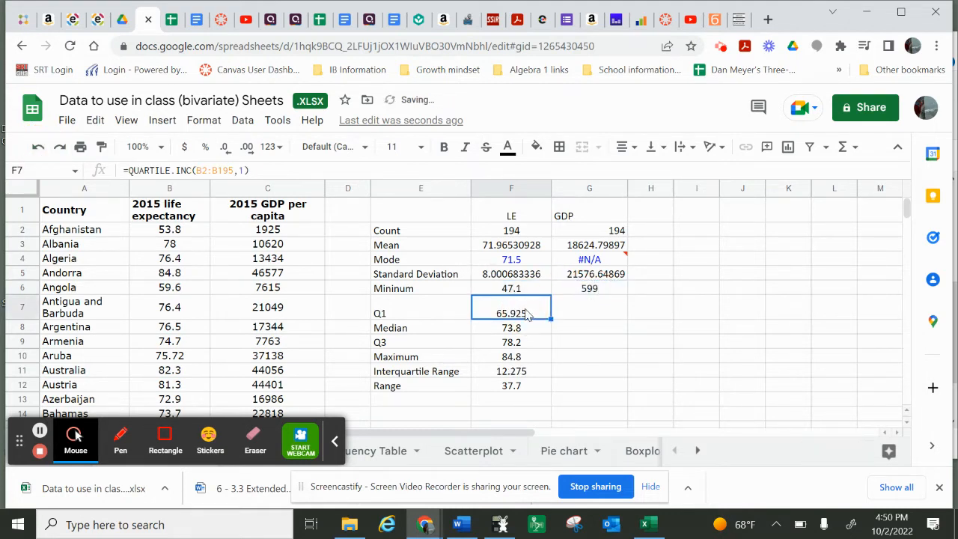
pyautogui.moveTo(526, 315); pyautogui.dragTo(599, 393)
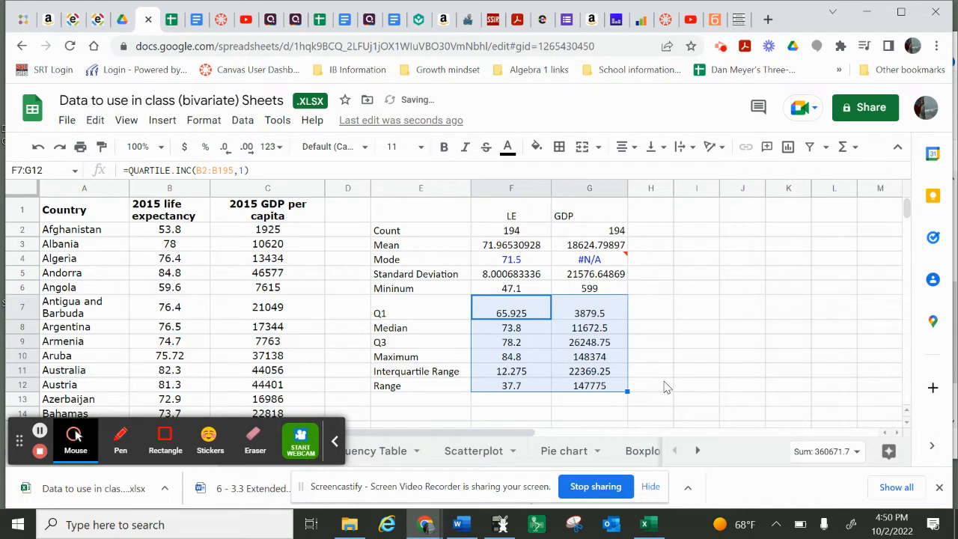
pyautogui.click(641, 332)
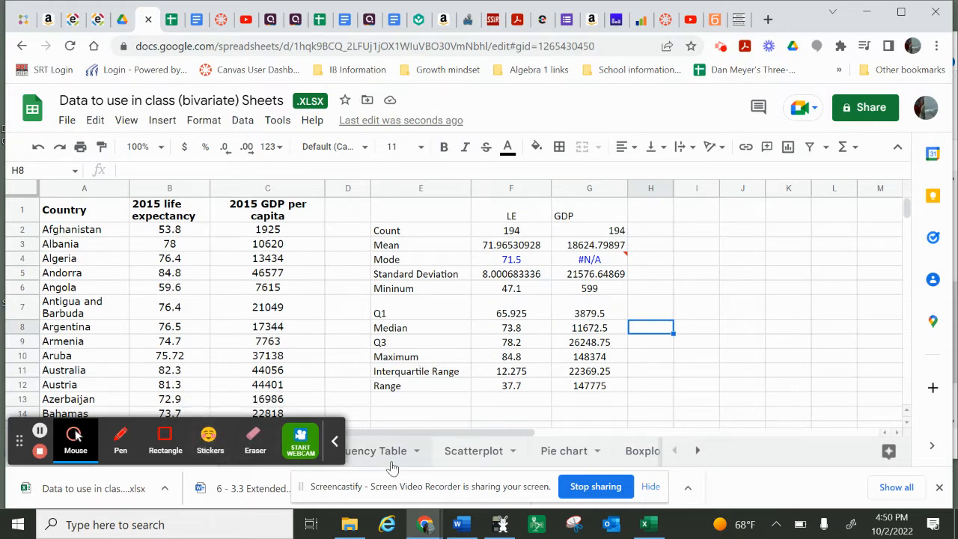
# Step: Copy the 2015 life expectancy values in B2:B195 on the Histogram sheet
pyautogui.click(335, 444)
pyautogui.click(247, 452)
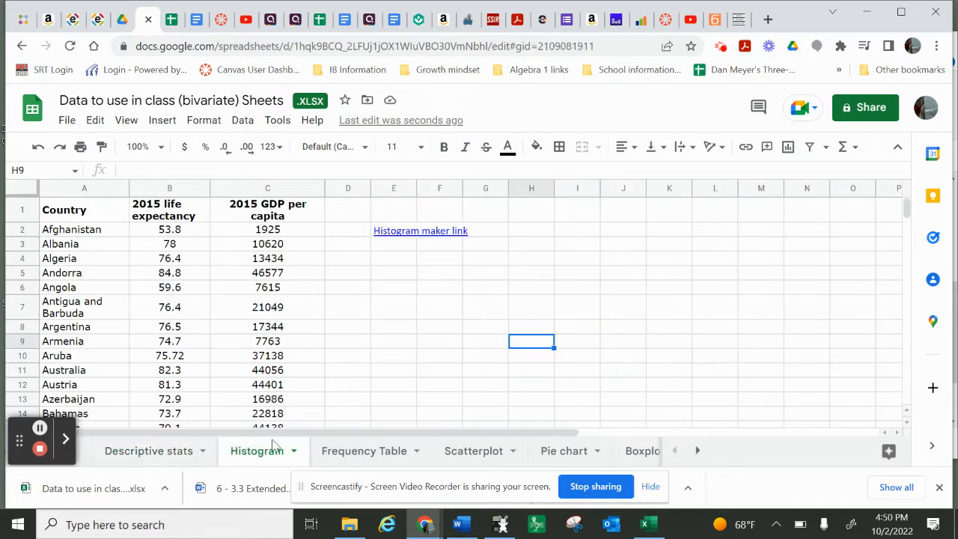
pyautogui.moveTo(171, 232)
pyautogui.mouseDown()
pyautogui.moveTo(177, 477)
pyautogui.moveTo(163, 208)
pyautogui.moveTo(163, 222)
pyautogui.mouseUp()
pyautogui.rightClick(163, 223)
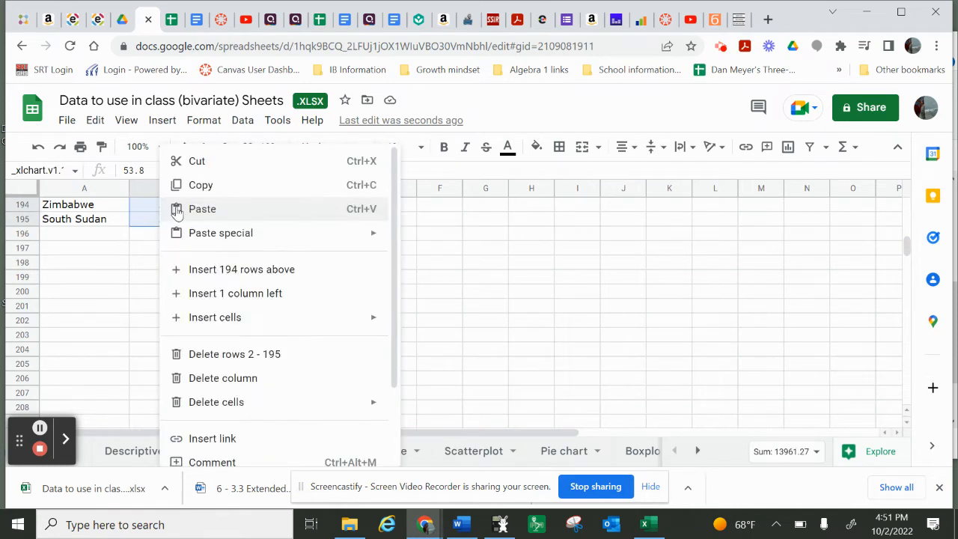
pyautogui.click(199, 186)
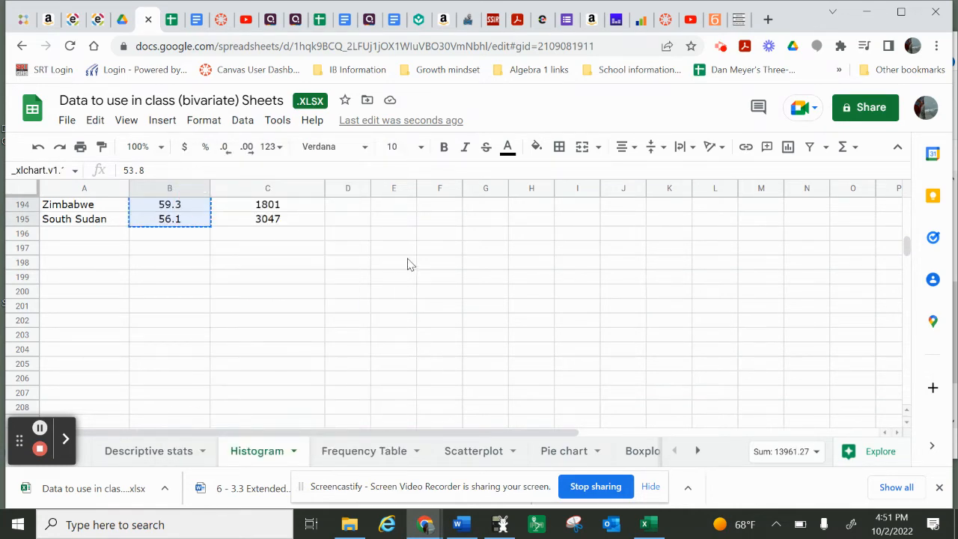
pyautogui.scroll(20, 409, 262)
pyautogui.scroll(14, 409, 264)
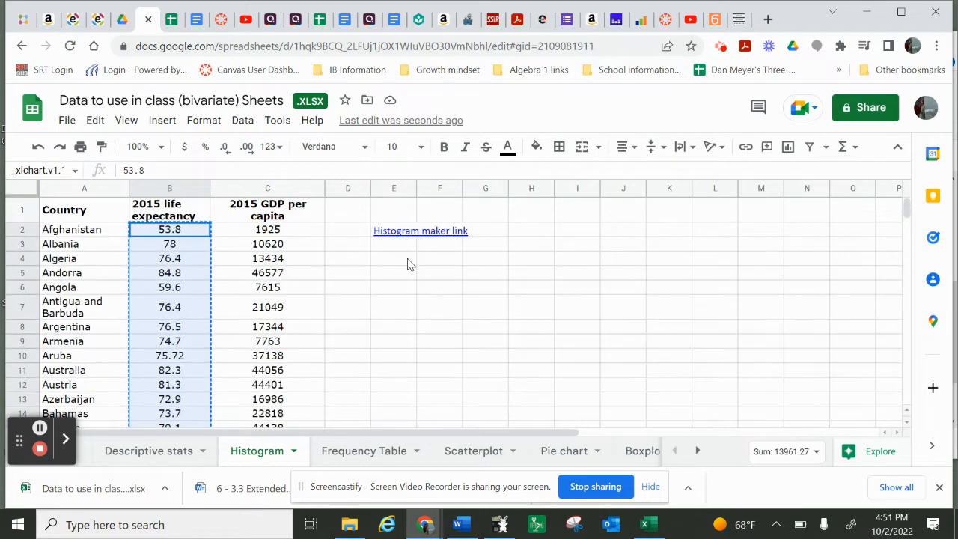
# Step: Open the linked Easy Histogram Maker page and paste the copied 2015 life expectancy values into its data box
pyautogui.click(403, 233)
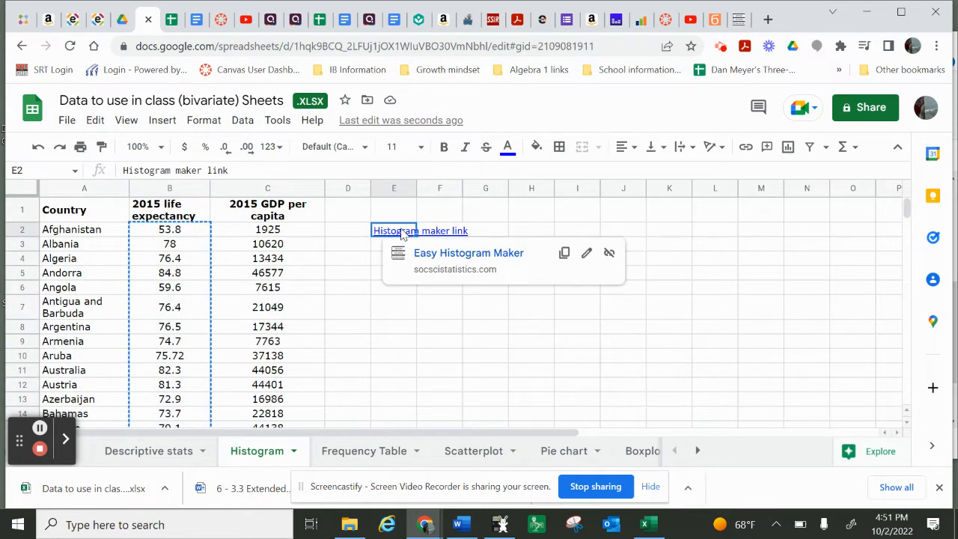
pyautogui.click(424, 256)
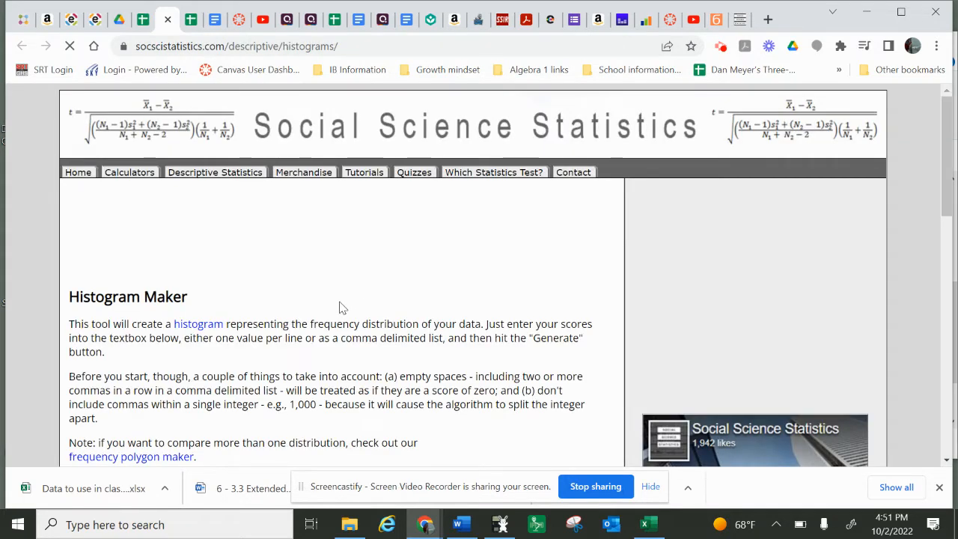
pyautogui.scroll(-3, 339, 308)
pyautogui.click(124, 298)
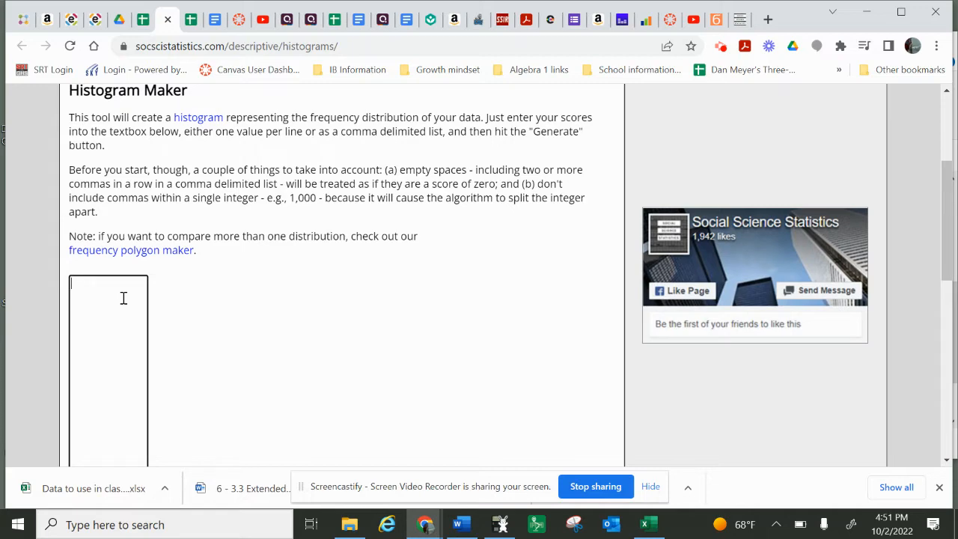
pyautogui.hotkey('ctrl', 'v')
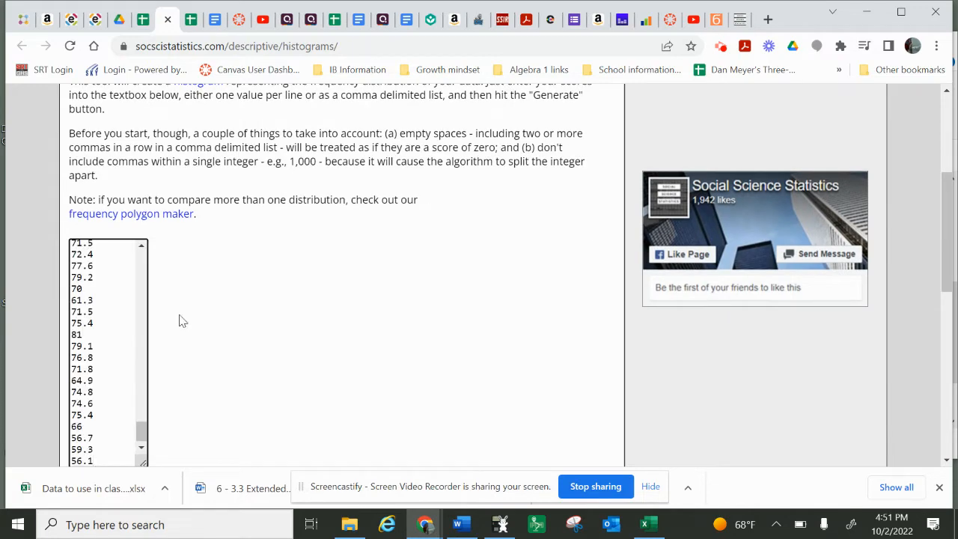
# Step: Generate the histogram from the pasted life expectancy values
pyautogui.scroll(-3, 195, 322)
pyautogui.click(109, 275)
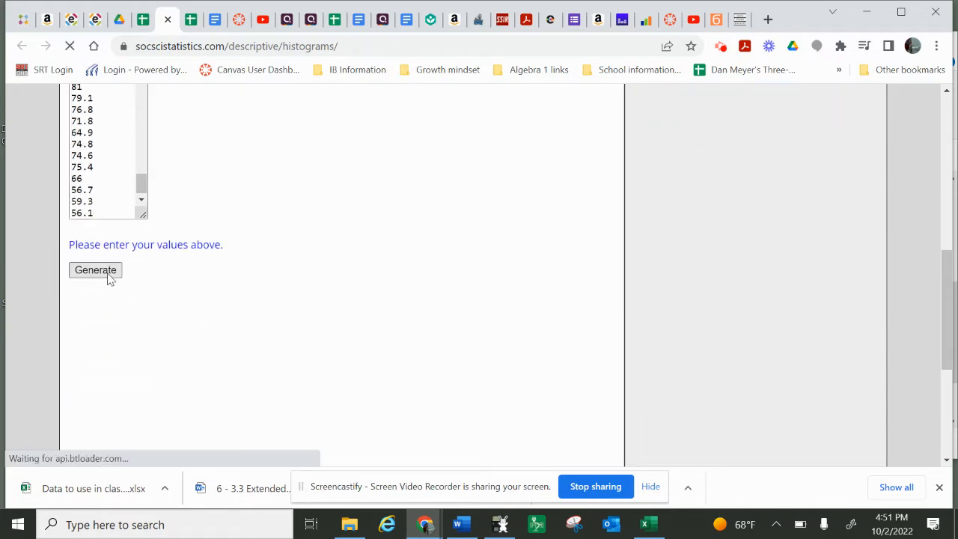
pyautogui.scroll(-3, 252, 320)
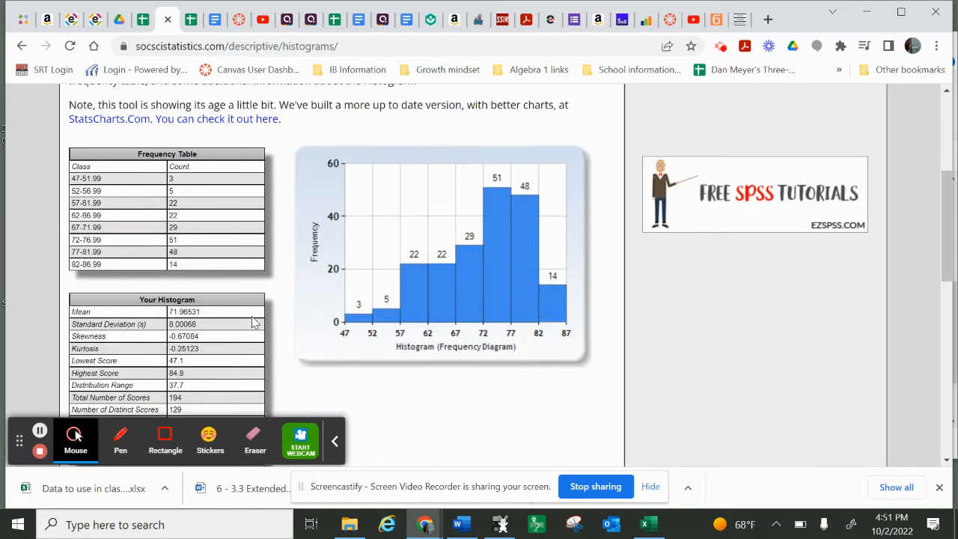
# Step: Examine the generated histogram, its frequency table and summary statistics, and the options for editing the number of classes and lowest class value
pyautogui.scroll(-1, 252, 322)
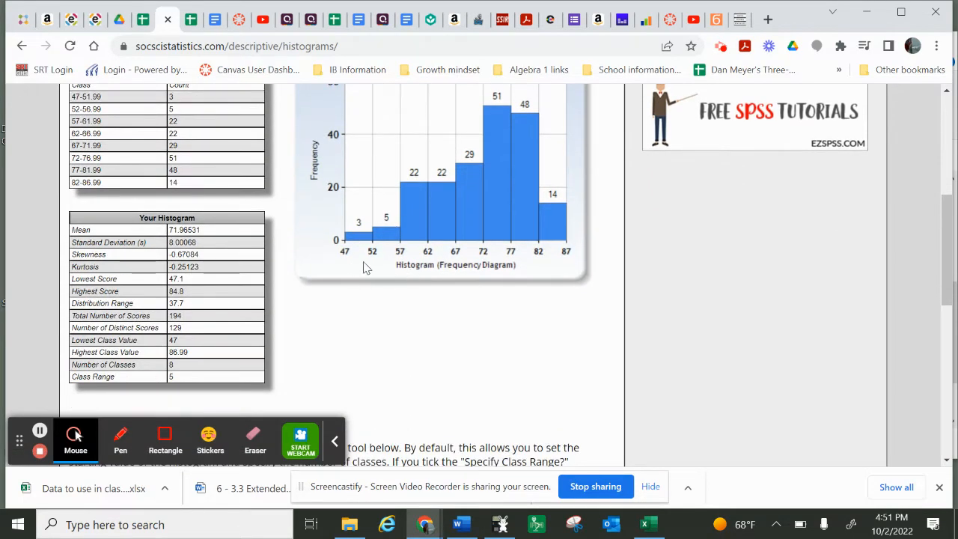
pyautogui.scroll(3, 413, 267)
pyautogui.scroll(-8, 412, 268)
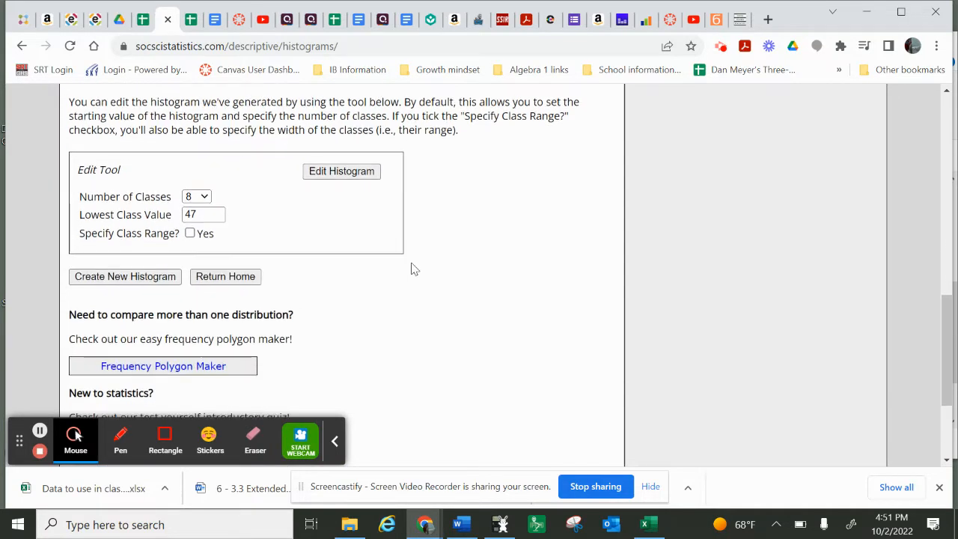
pyautogui.scroll(5, 412, 269)
pyautogui.scroll(-3, 413, 269)
pyautogui.scroll(-1, 415, 269)
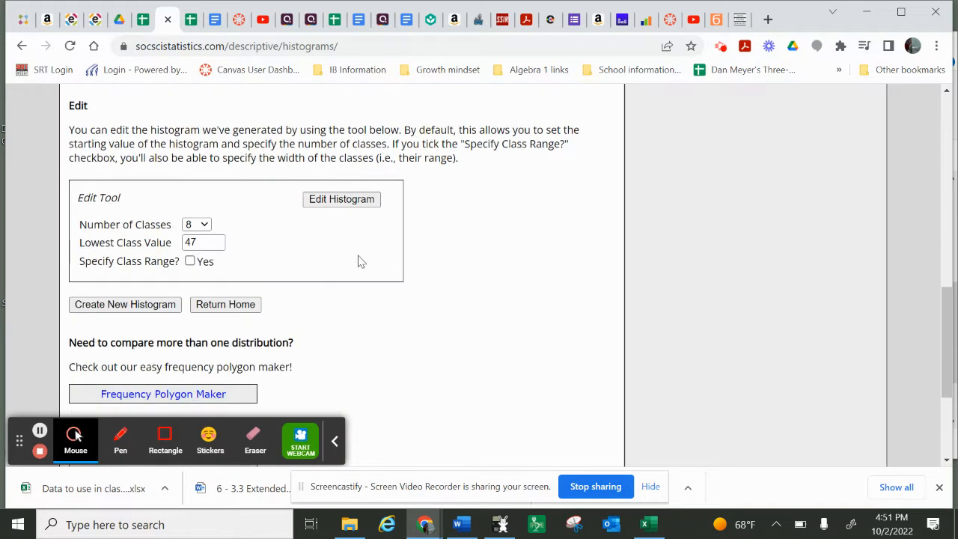
pyautogui.scroll(2, 309, 234)
pyautogui.scroll(4, 309, 234)
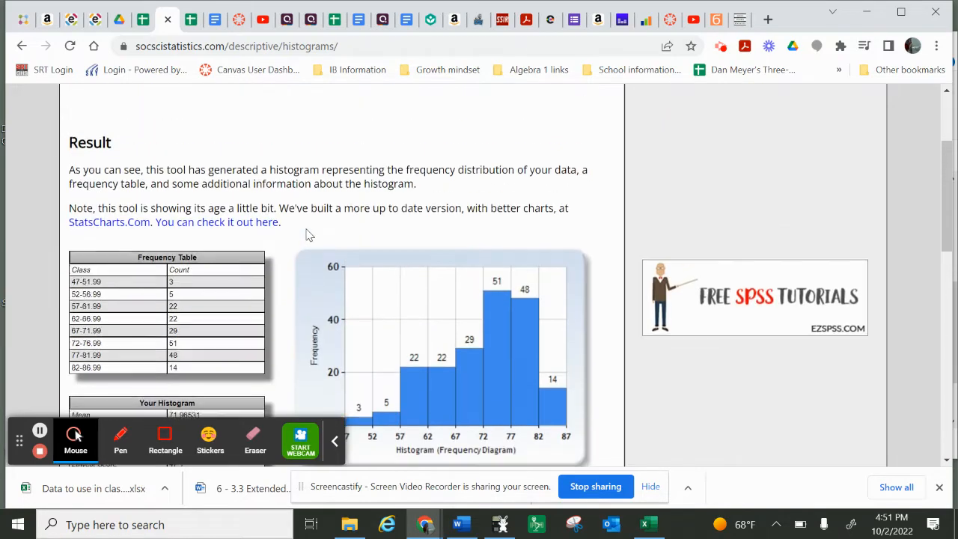
pyautogui.scroll(-1, 309, 234)
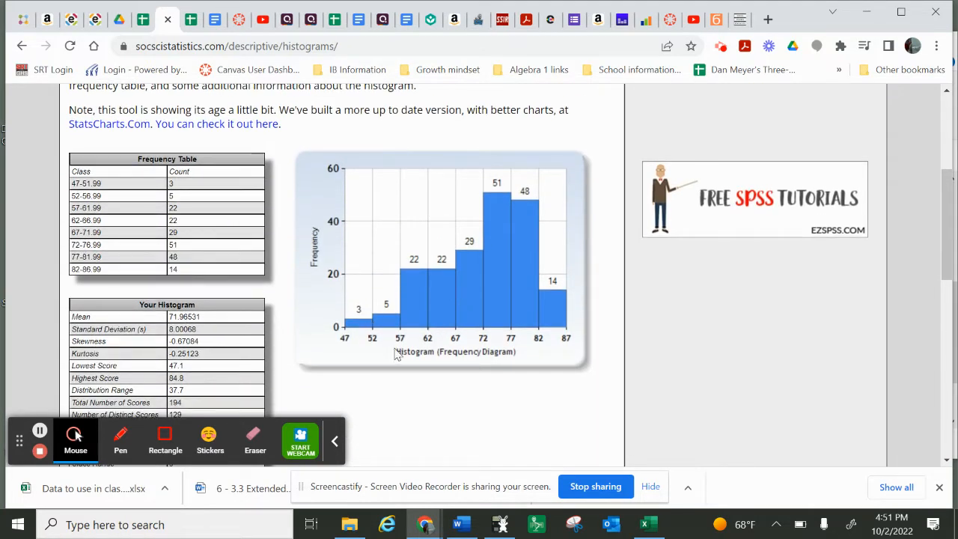
pyautogui.scroll(-4, 413, 400)
pyautogui.scroll(-3, 411, 400)
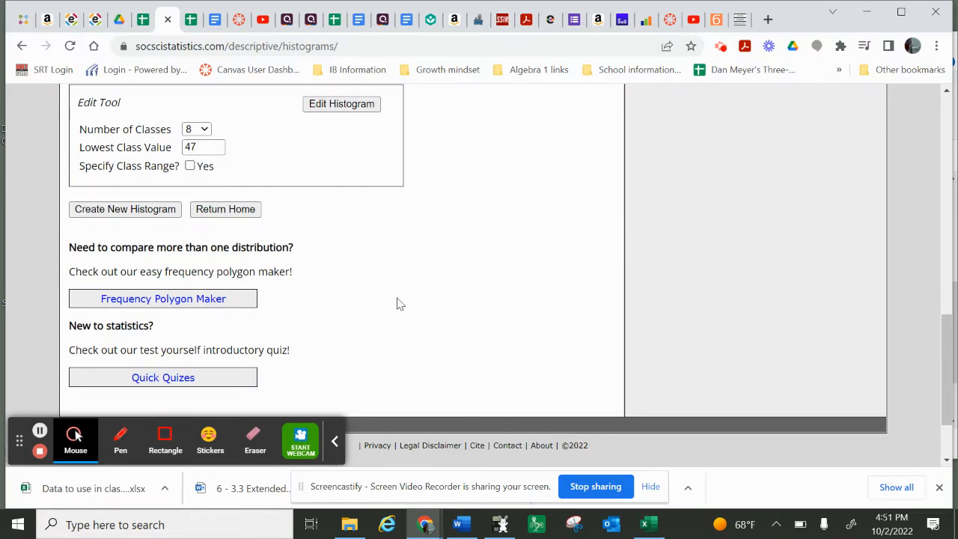
pyautogui.scroll(6, 399, 303)
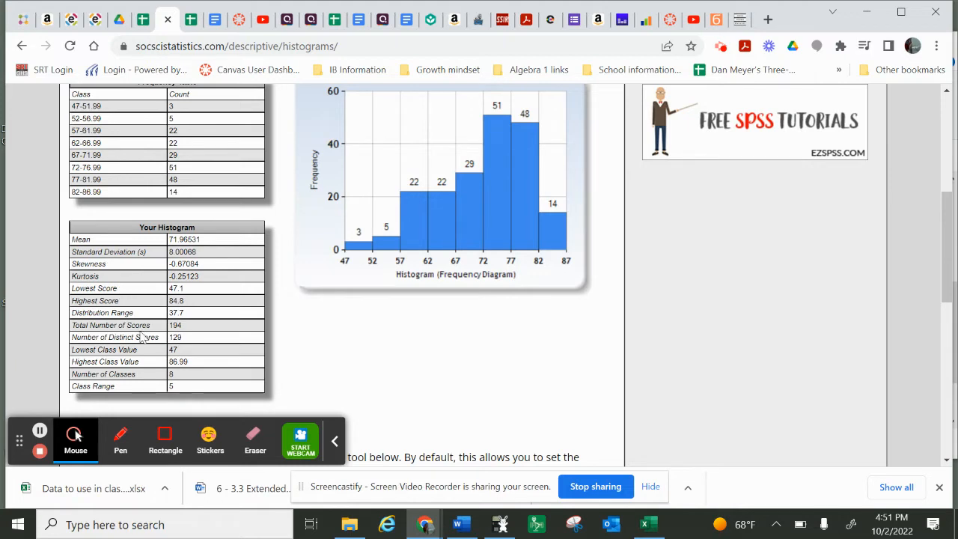
pyautogui.scroll(-1, 347, 372)
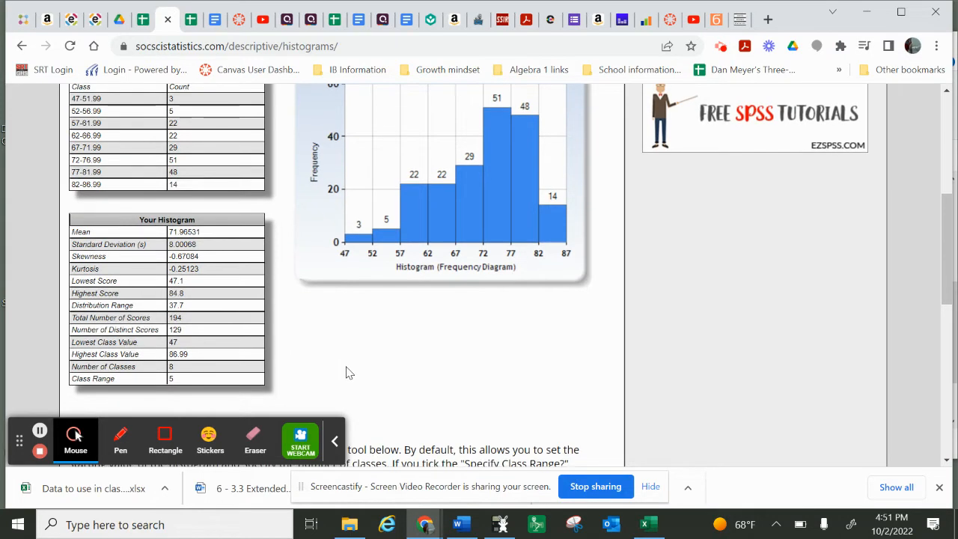
pyautogui.scroll(1, 333, 362)
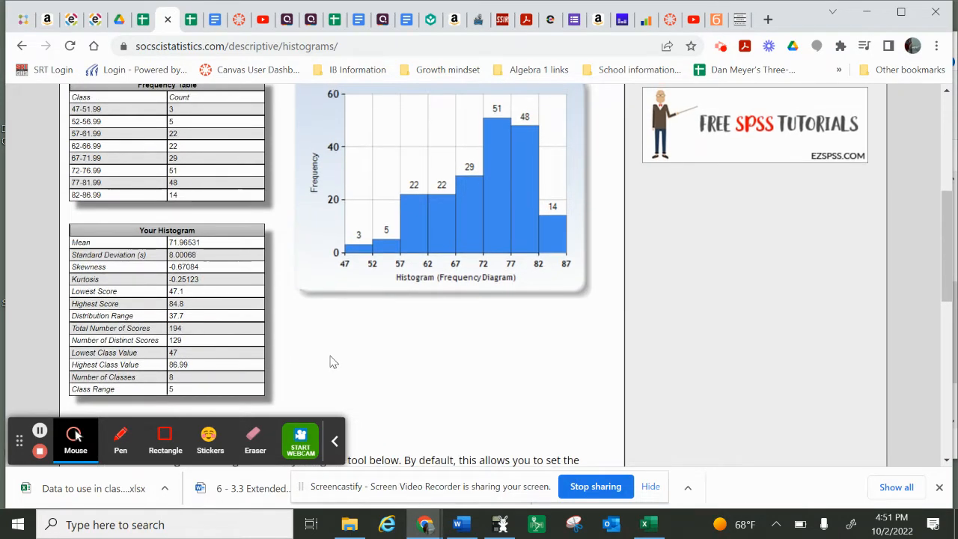
pyautogui.scroll(1, 334, 362)
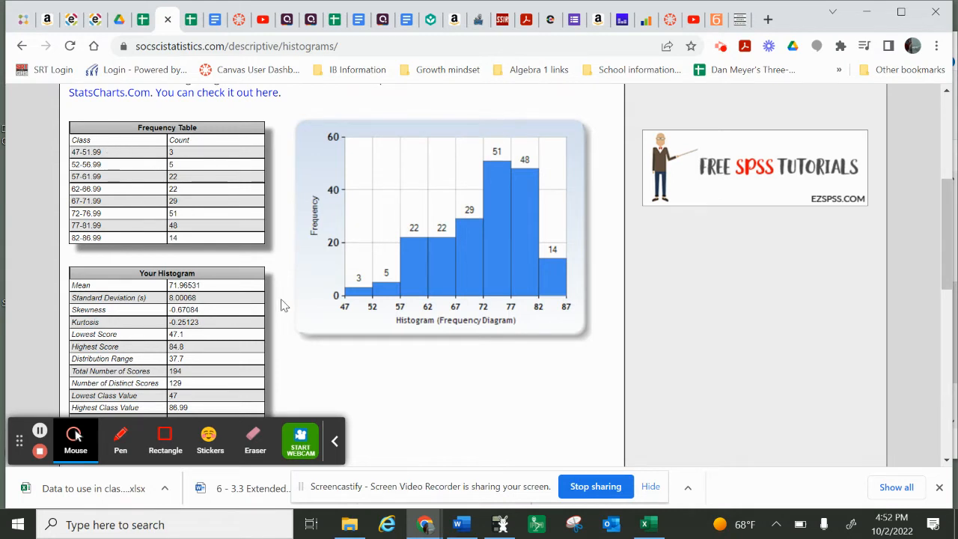
# Step: Switch to Snipping Tool, capture the frequency table on the histogram results page and copy the snip
pyautogui.click(567, 528)
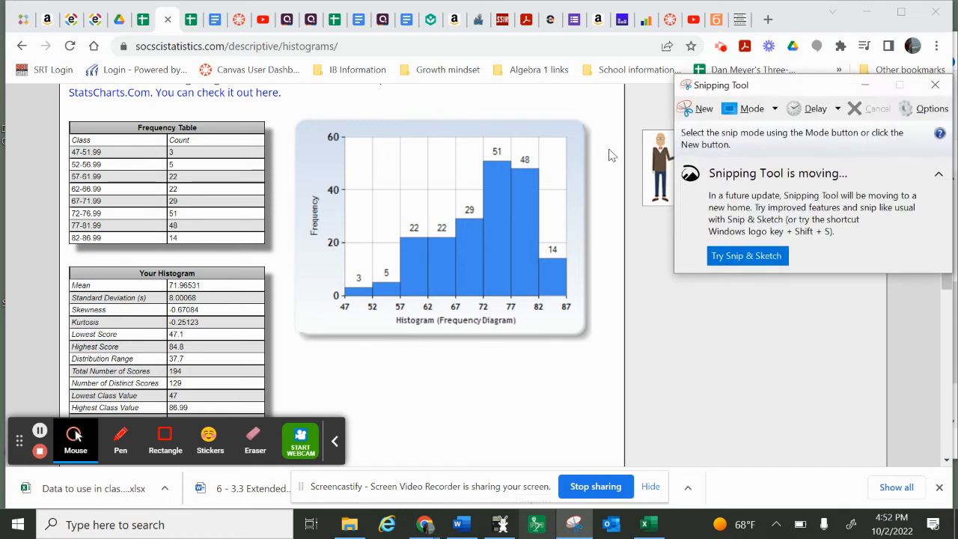
pyautogui.click(576, 121)
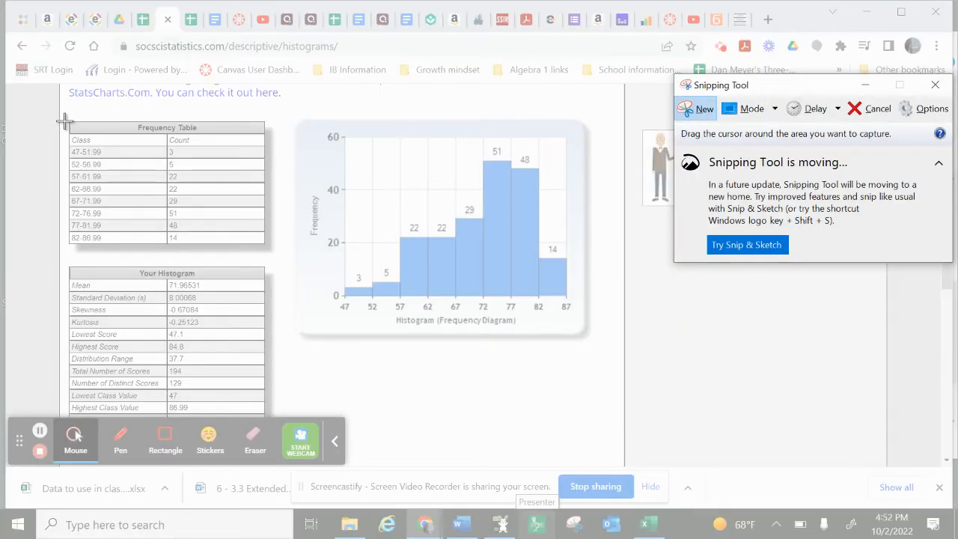
pyautogui.moveTo(64, 121)
pyautogui.mouseDown()
pyautogui.moveTo(214, 172)
pyautogui.moveTo(267, 242)
pyautogui.mouseUp()
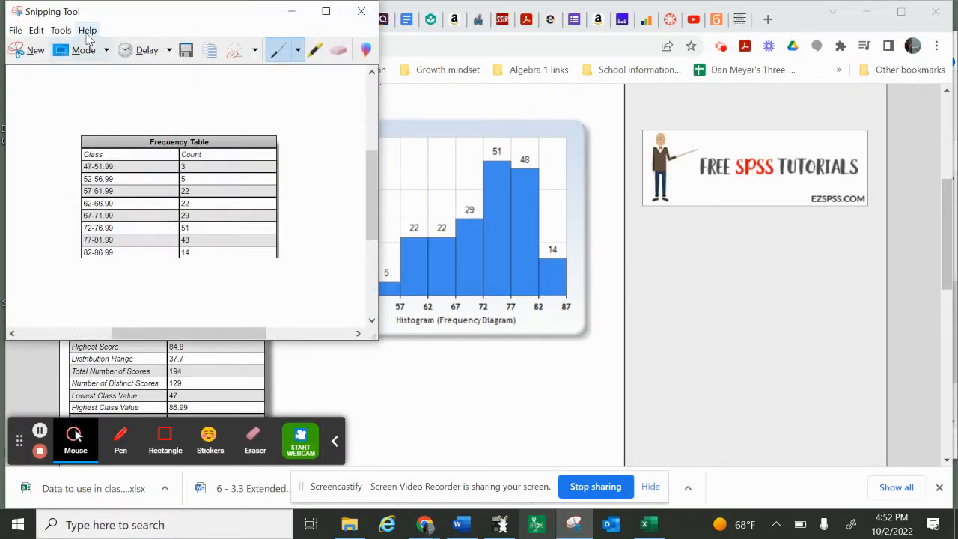
pyautogui.click(37, 30)
pyautogui.click(45, 47)
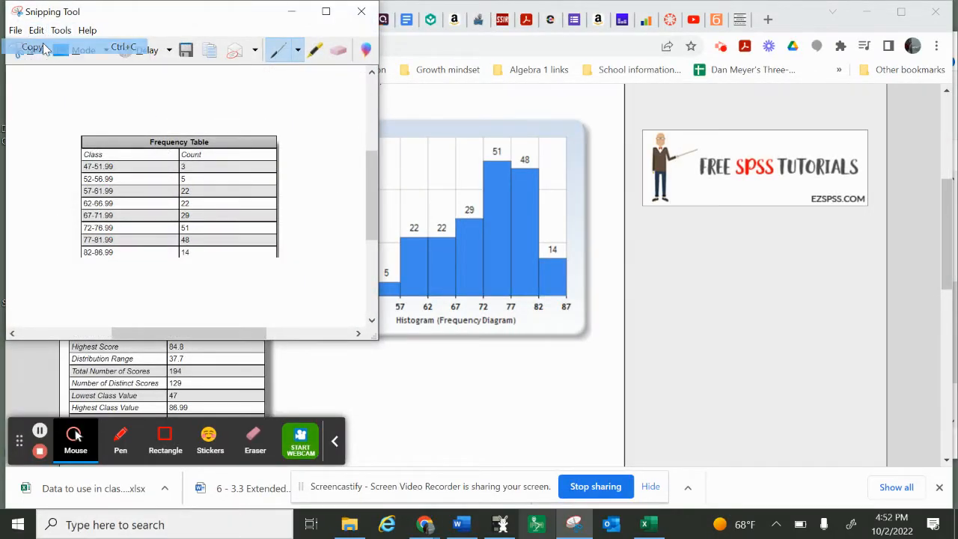
pyautogui.moveTo(186, 14); pyautogui.dragTo(325, 98)
# Step: Paste the copied frequency table image at F14 on the spreadsheet's Frequency Table sheet and move it up to about row 9 beside the data
pyautogui.click(147, 22)
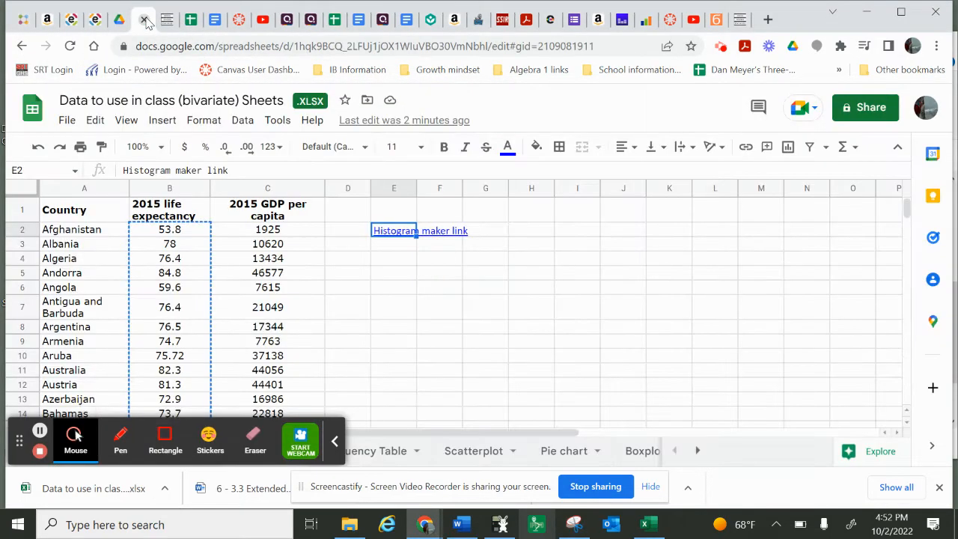
pyautogui.click(384, 450)
pyautogui.click(575, 325)
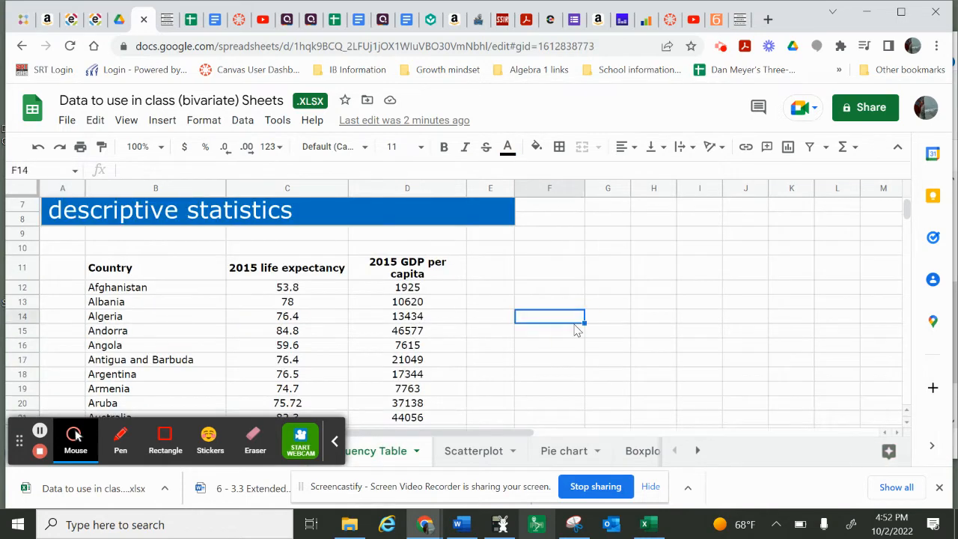
pyautogui.rightClick(575, 325)
pyautogui.click(606, 209)
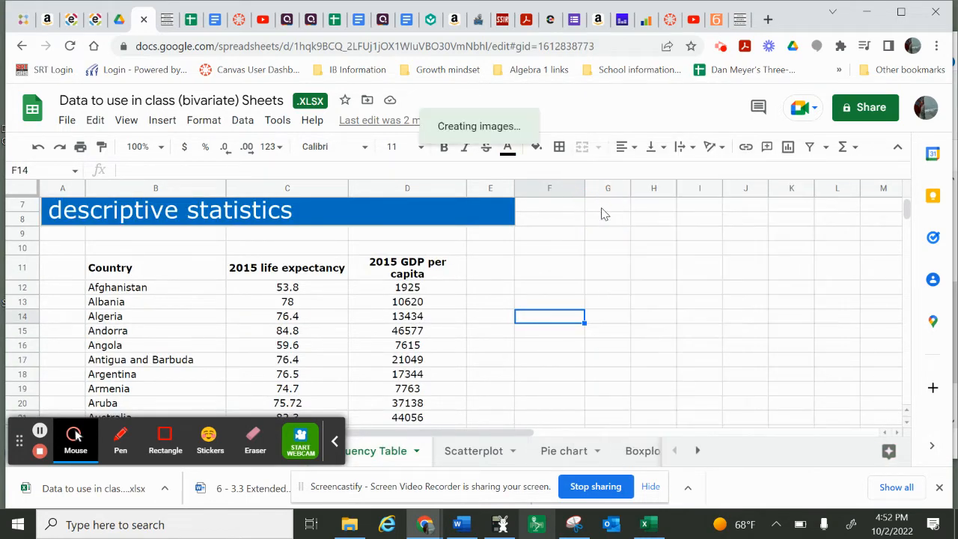
pyautogui.moveTo(609, 317); pyautogui.dragTo(610, 227)
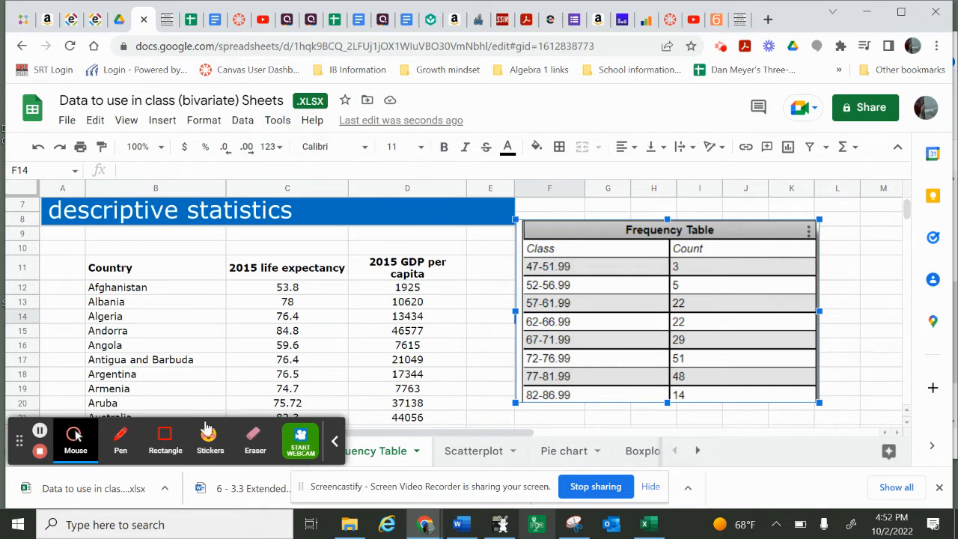
pyautogui.click(337, 443)
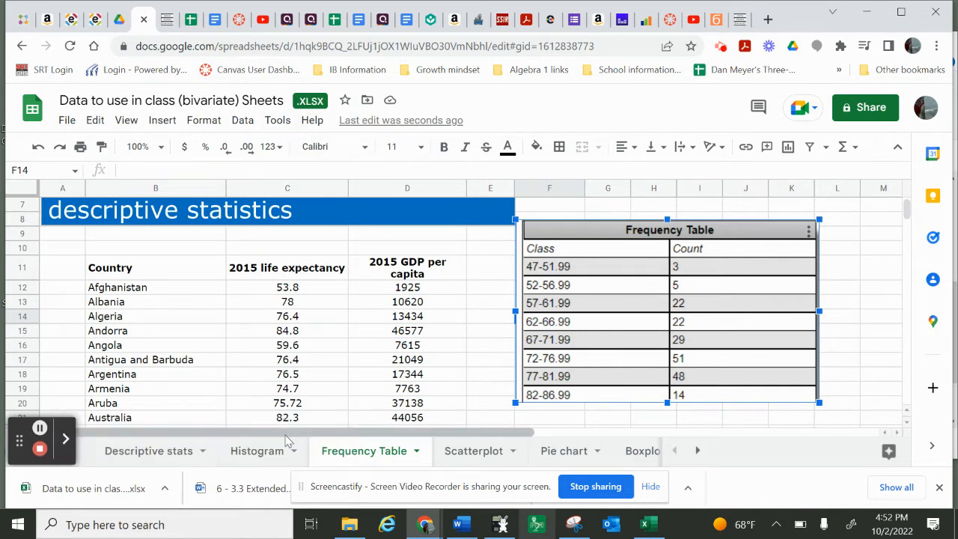
pyautogui.click(273, 455)
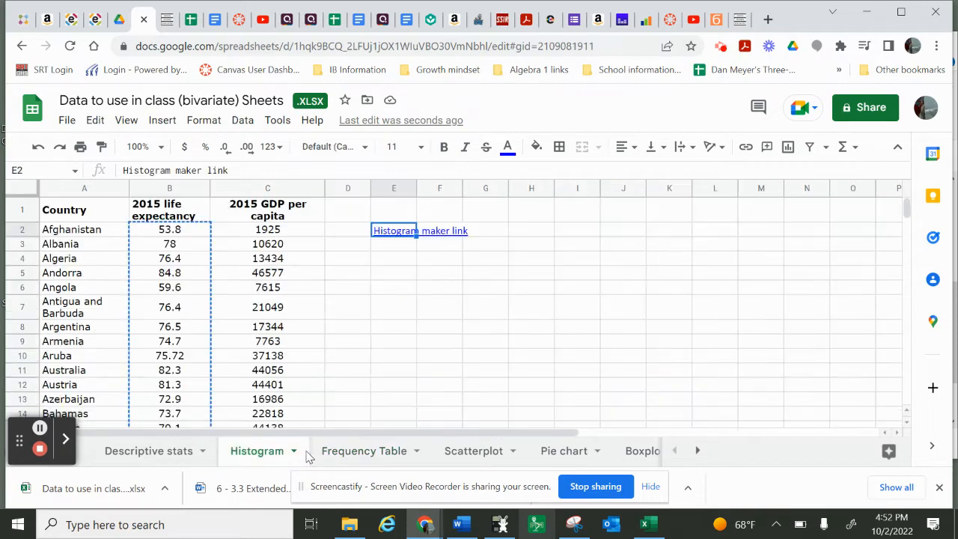
pyautogui.click(744, 19)
pyautogui.scroll(-15, 524, 283)
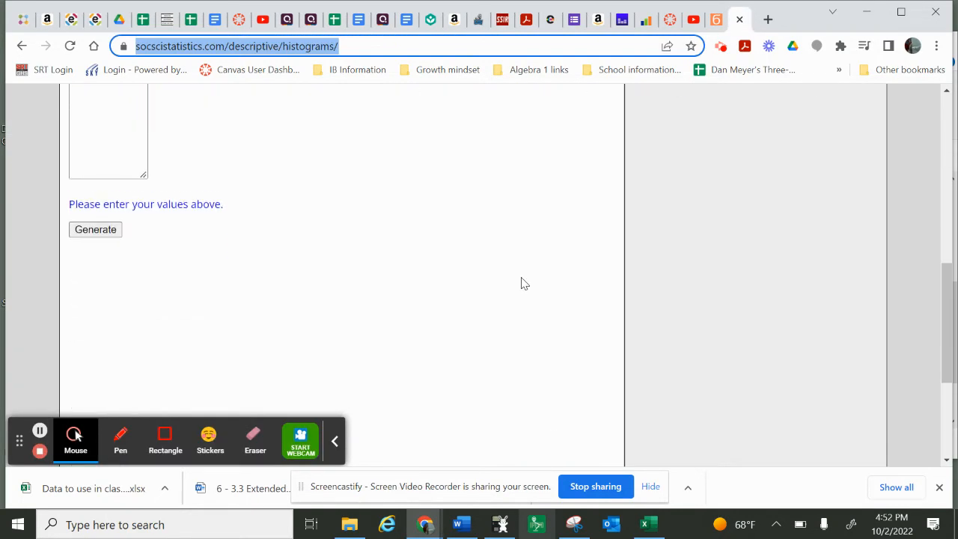
pyautogui.scroll(5, 523, 282)
pyautogui.click(519, 279)
pyautogui.rightClick(519, 278)
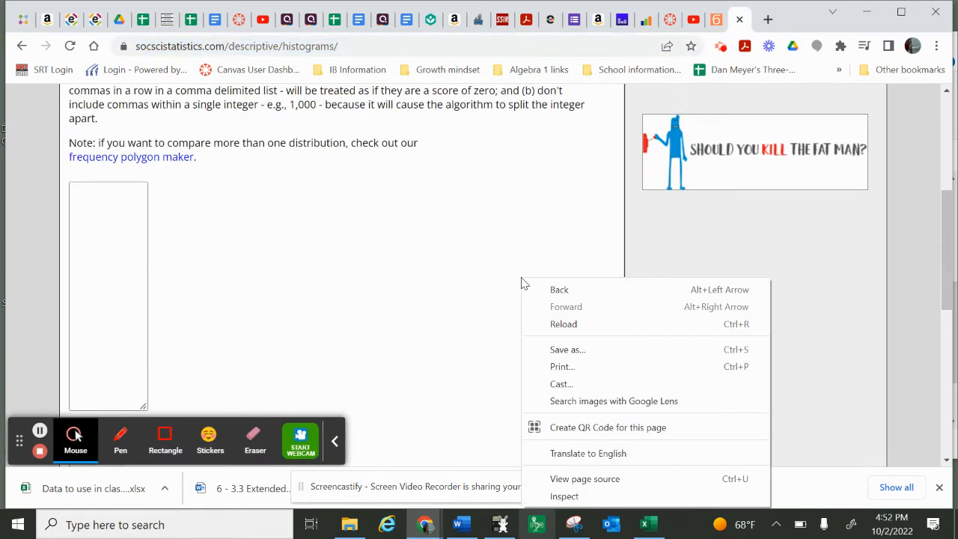
pyautogui.click(404, 283)
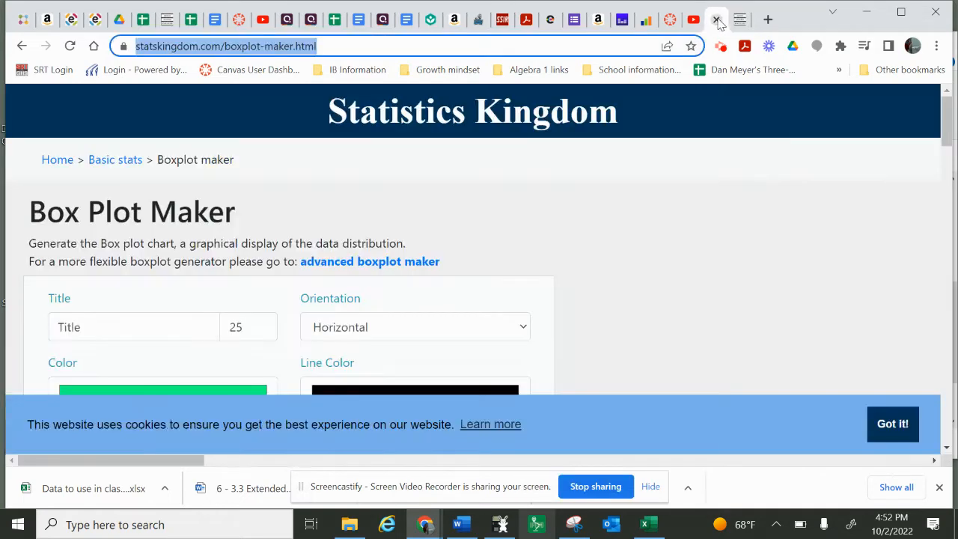
pyautogui.click(717, 21)
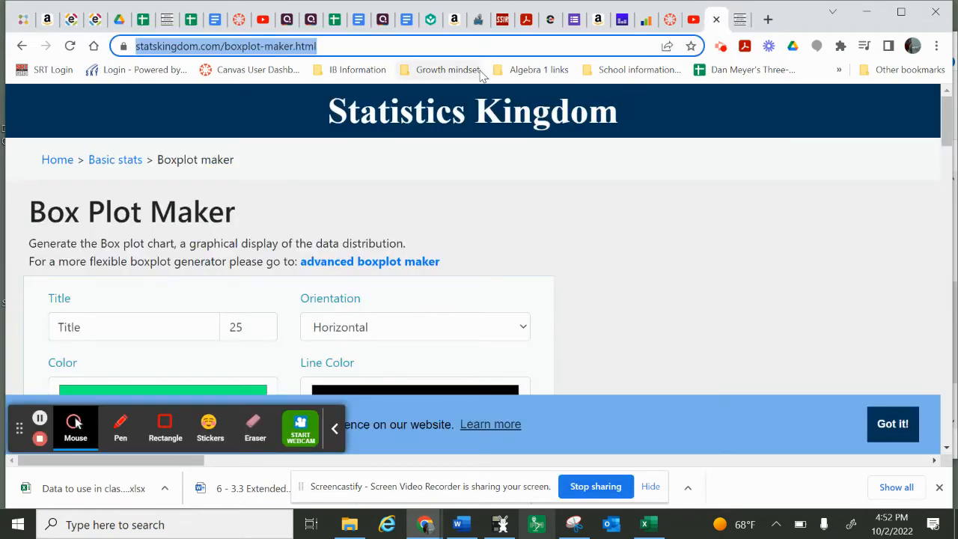
pyautogui.click(144, 22)
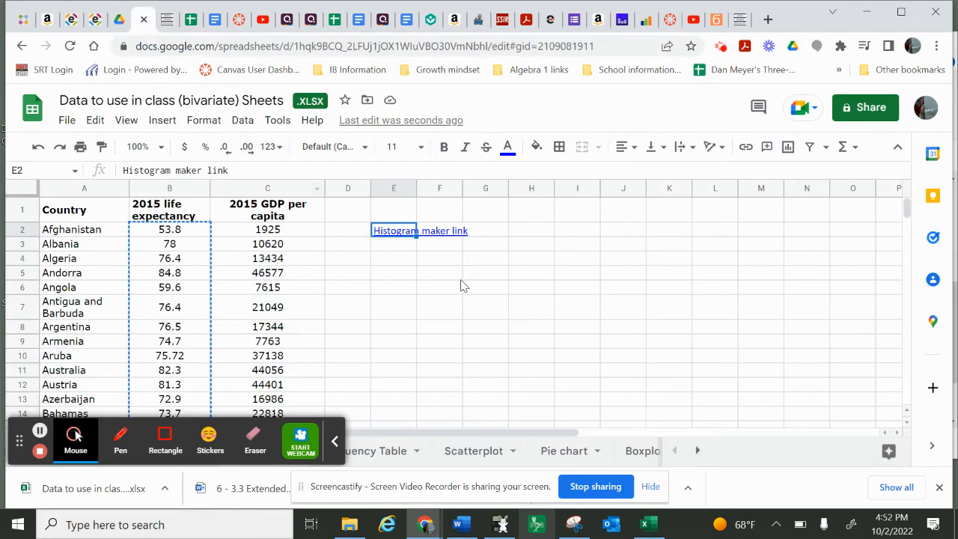
pyautogui.moveTo(390, 236)
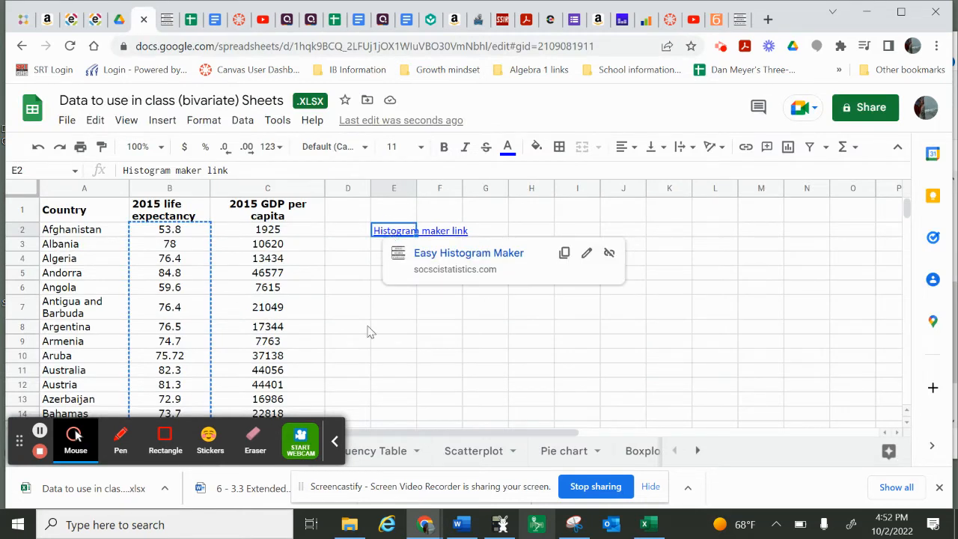
# Step: On the Scatterplot sheet, insert a chart from the 2015 life expectancy and 2015 GDP per capita columns, range B1:C195
pyautogui.click(465, 451)
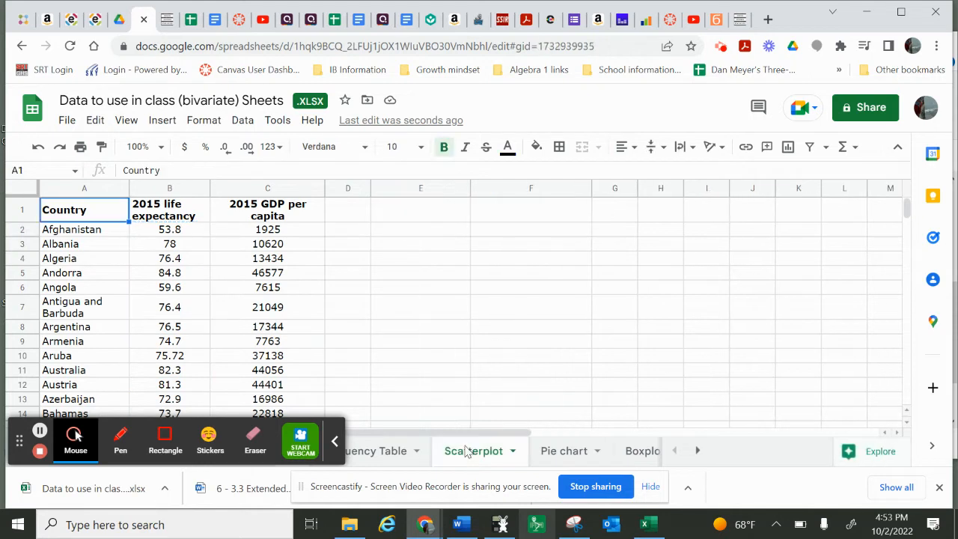
pyautogui.click(334, 442)
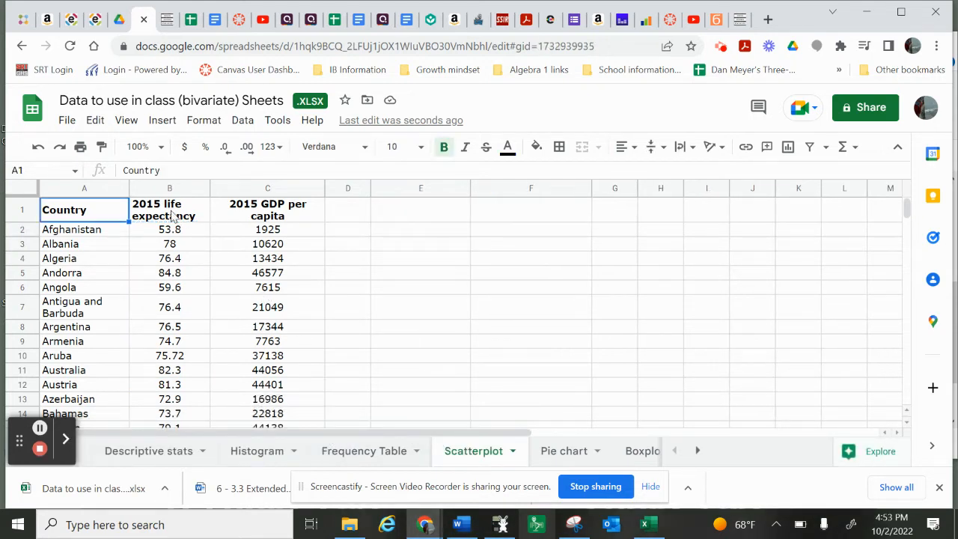
pyautogui.moveTo(171, 214); pyautogui.dragTo(281, 346)
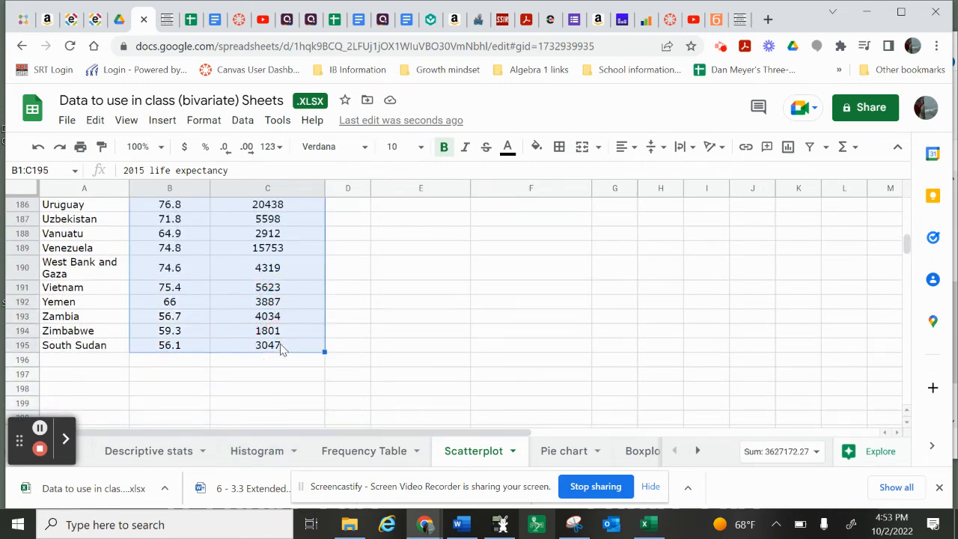
pyautogui.click(155, 122)
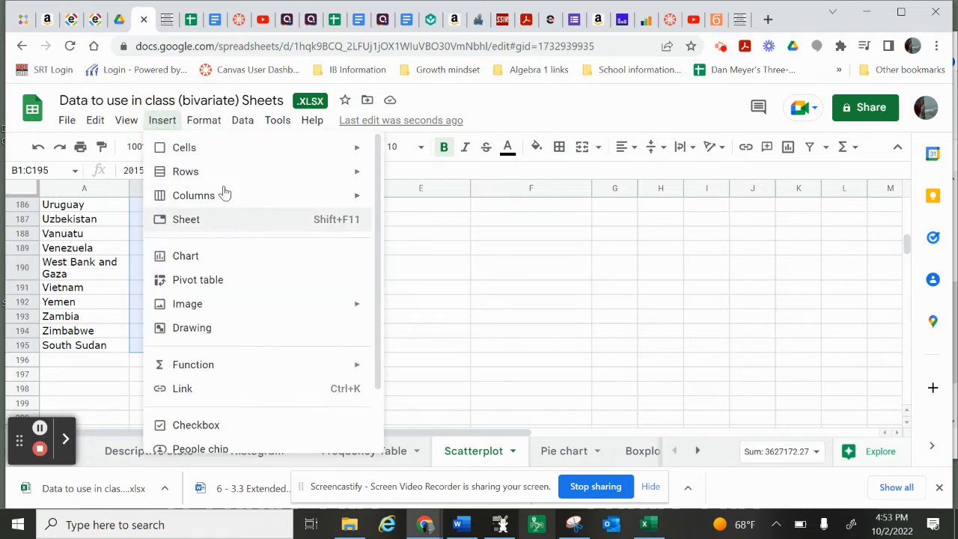
pyautogui.click(187, 256)
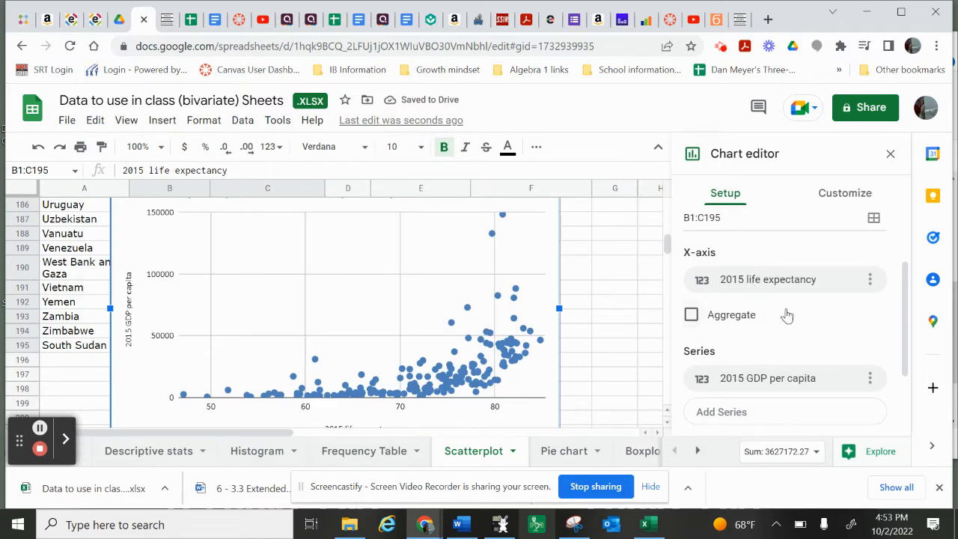
# Step: Set the chart type to the suggested scatter chart of 2015 GDP per capita against 2015 life expectancy
pyautogui.scroll(2, 795, 308)
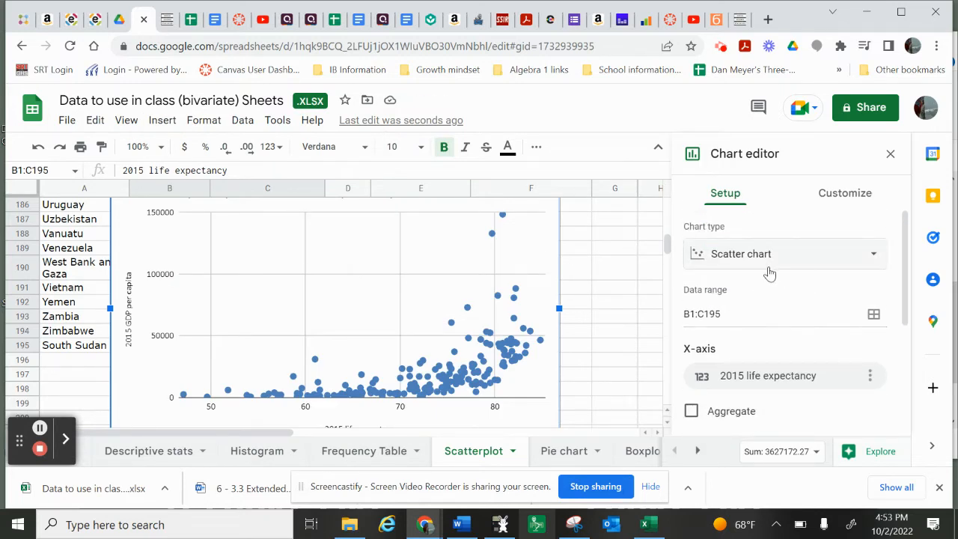
pyautogui.click(763, 257)
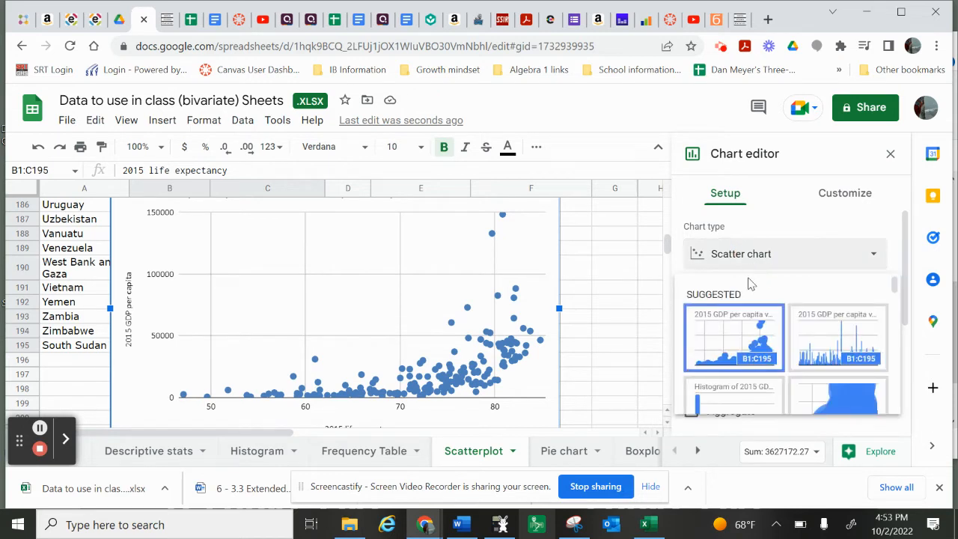
pyautogui.scroll(-1, 750, 285)
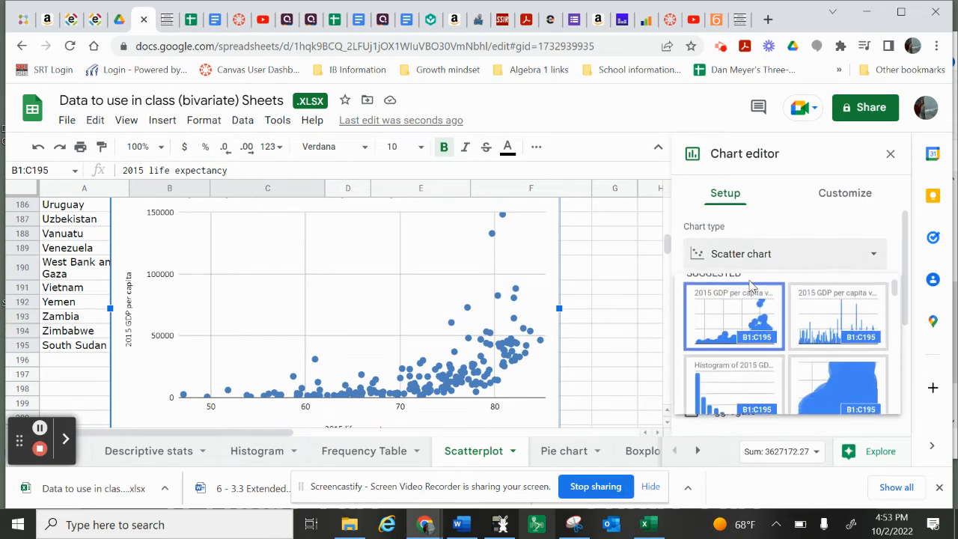
pyautogui.click(743, 315)
# Step: Examine the scatter chart's axis and series setup, plus its chart style and chart and axis title options
pyautogui.scroll(-1, 742, 310)
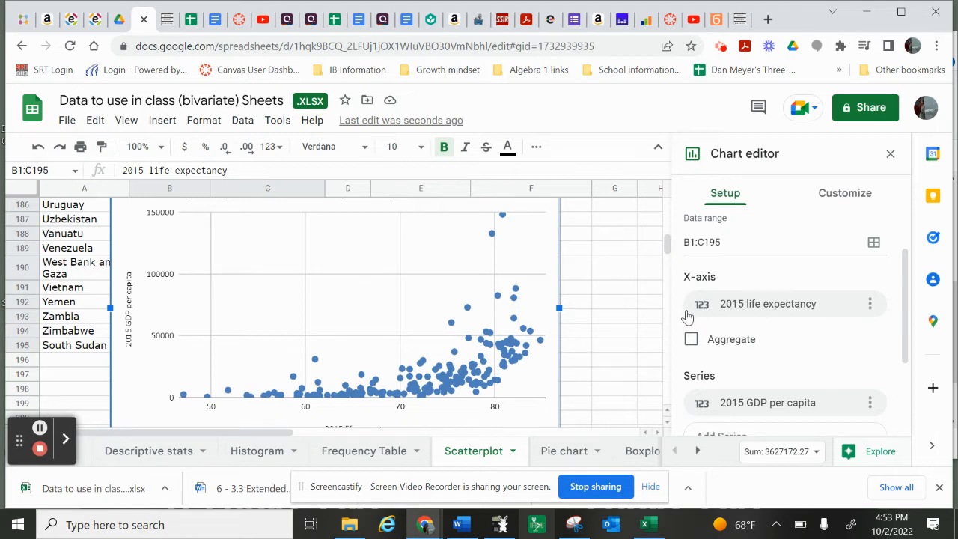
pyautogui.scroll(-1, 614, 319)
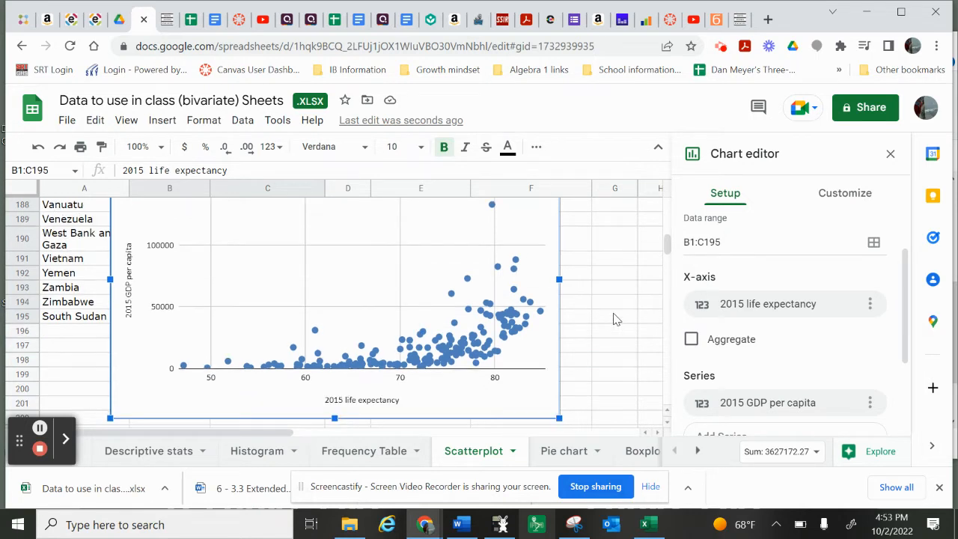
pyautogui.scroll(-1, 614, 319)
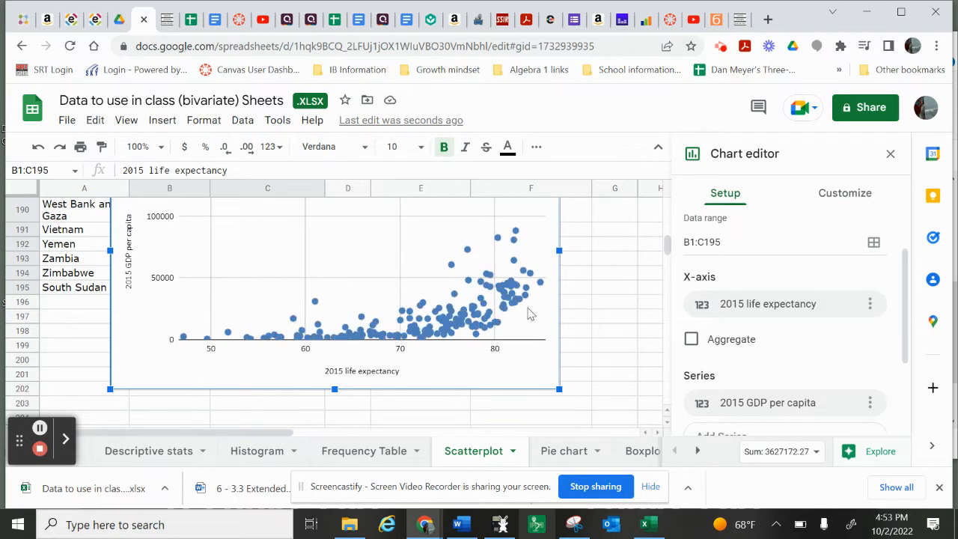
pyautogui.scroll(-3, 816, 382)
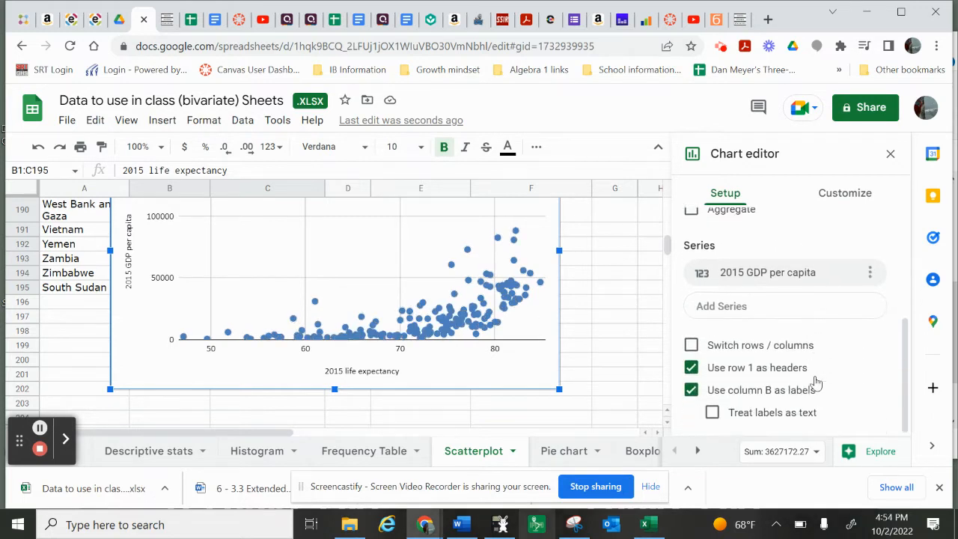
pyautogui.scroll(2, 816, 382)
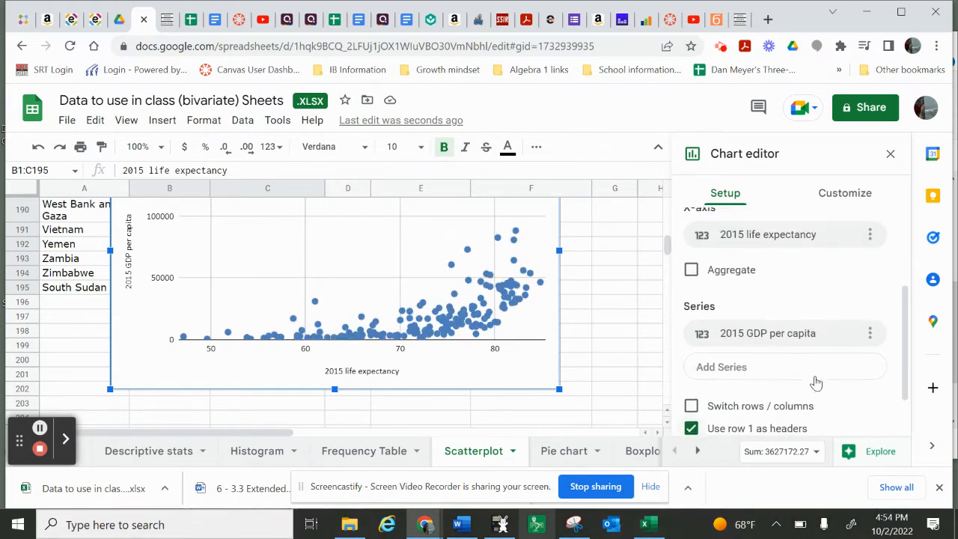
pyautogui.click(831, 195)
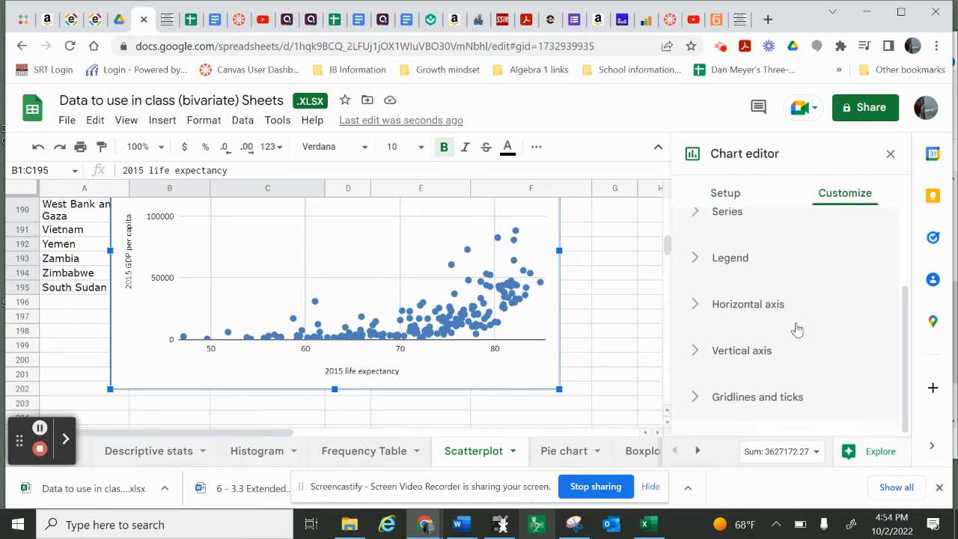
pyautogui.scroll(2, 796, 328)
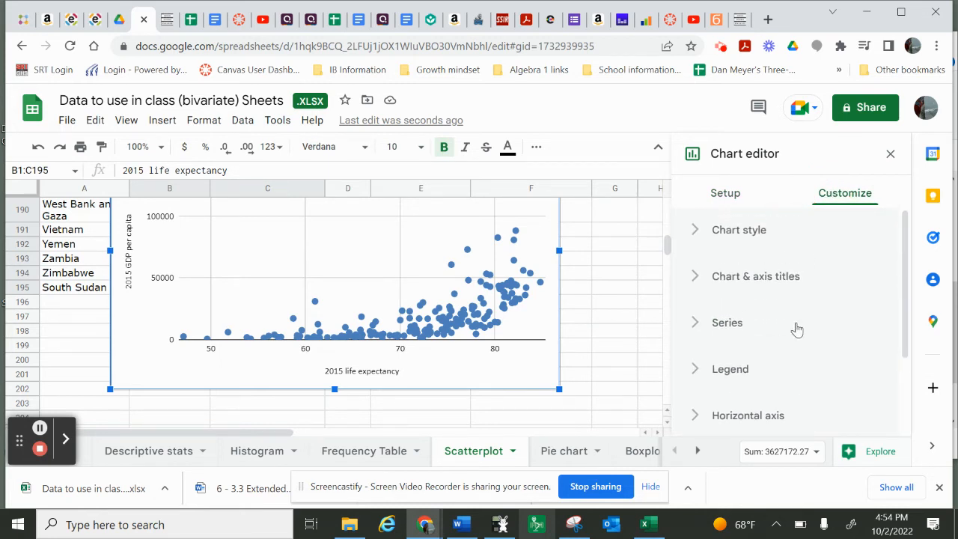
pyautogui.click(796, 322)
pyautogui.click(734, 275)
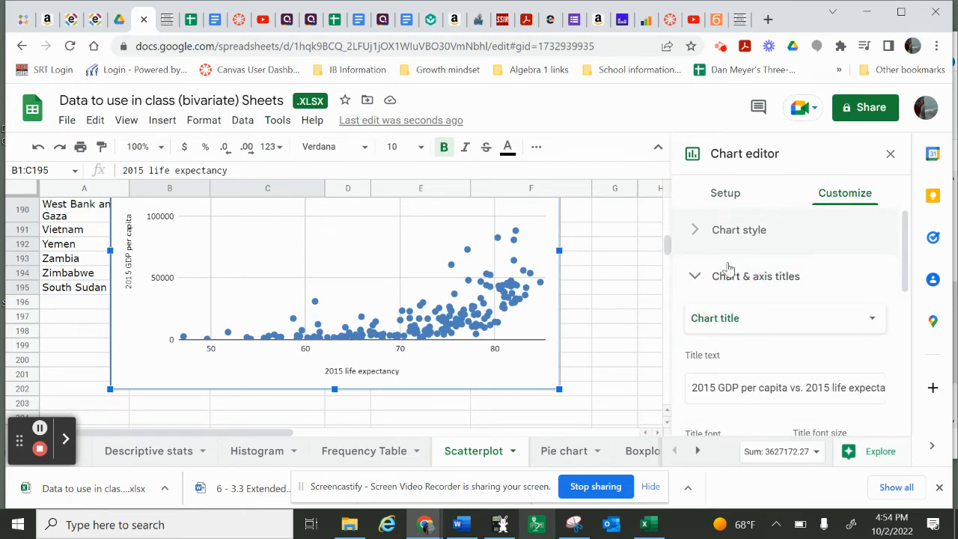
pyautogui.click(720, 233)
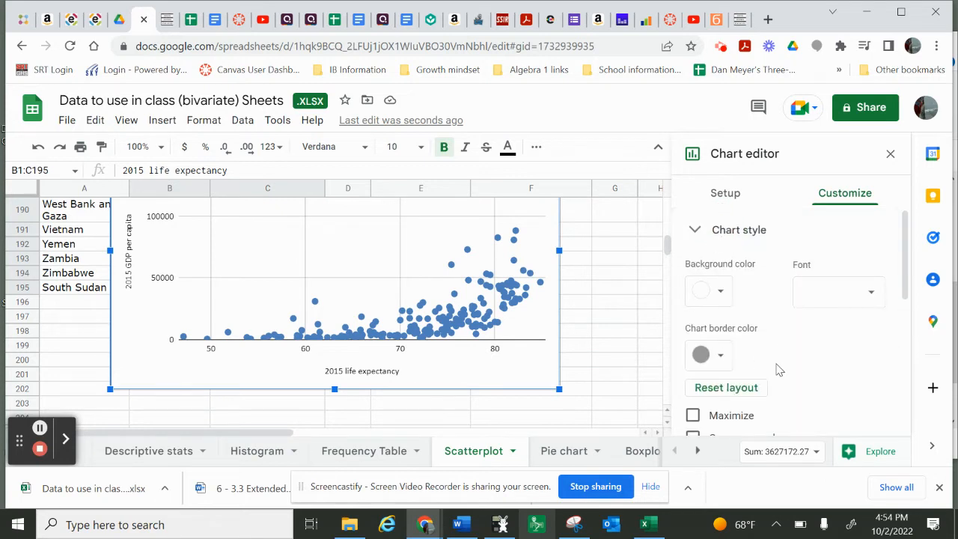
pyautogui.scroll(-3, 779, 367)
pyautogui.click(730, 336)
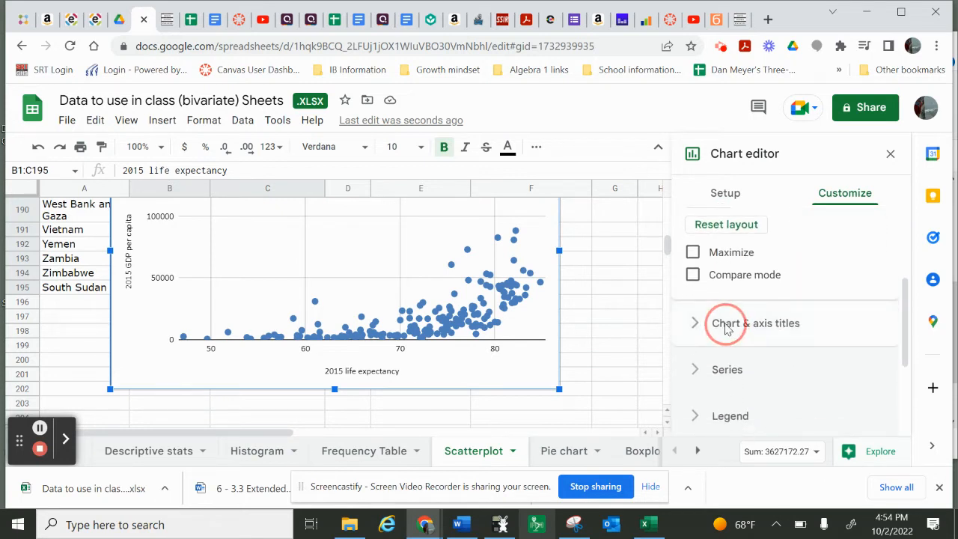
pyautogui.scroll(-1, 737, 333)
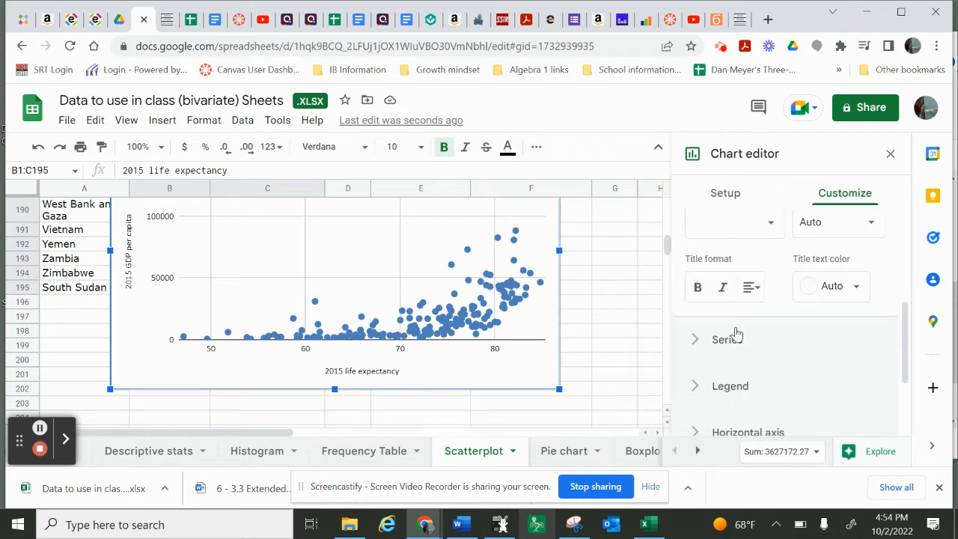
# Step: Add a linear trendline to the 2015 GDP per capita series and show its R² value
pyautogui.click(734, 337)
pyautogui.scroll(-5, 743, 372)
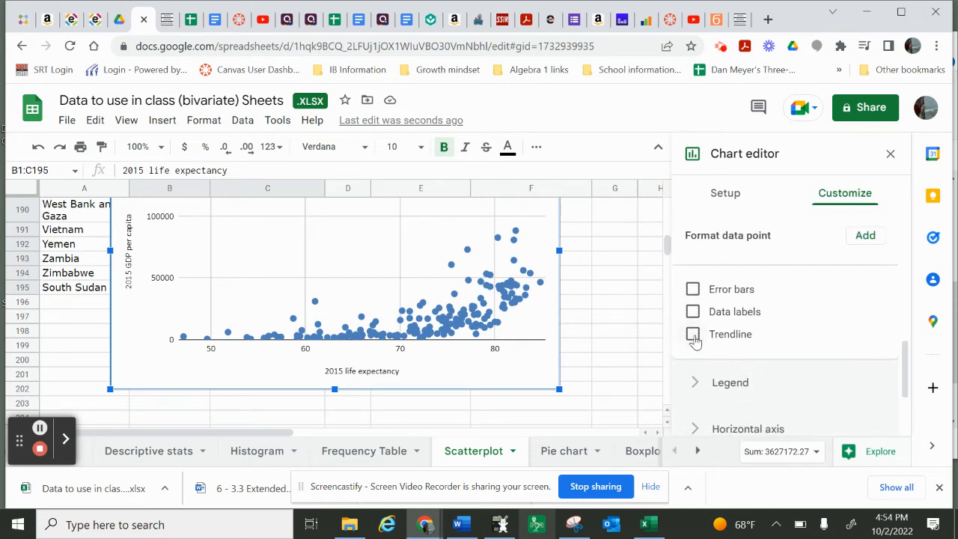
pyautogui.click(692, 334)
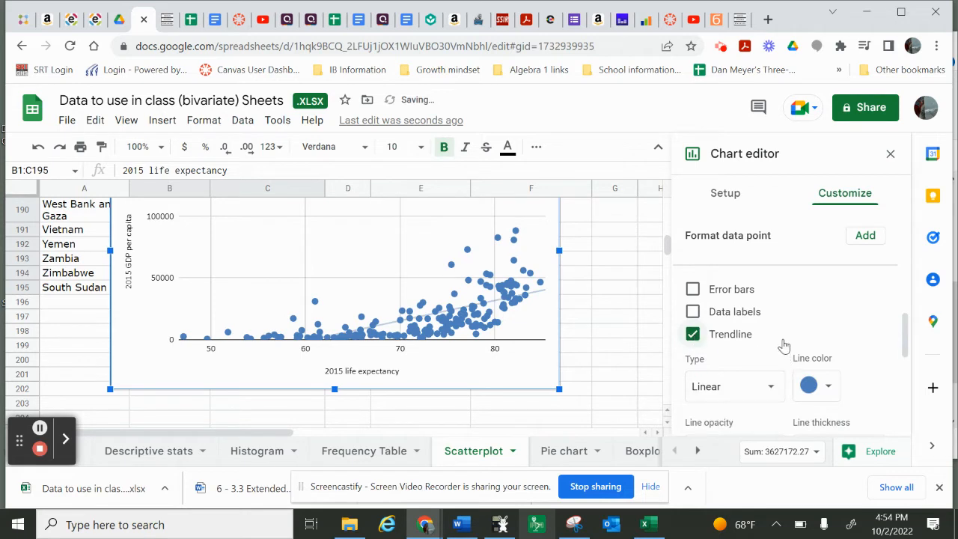
pyautogui.scroll(-4, 784, 348)
pyautogui.scroll(-1, 785, 345)
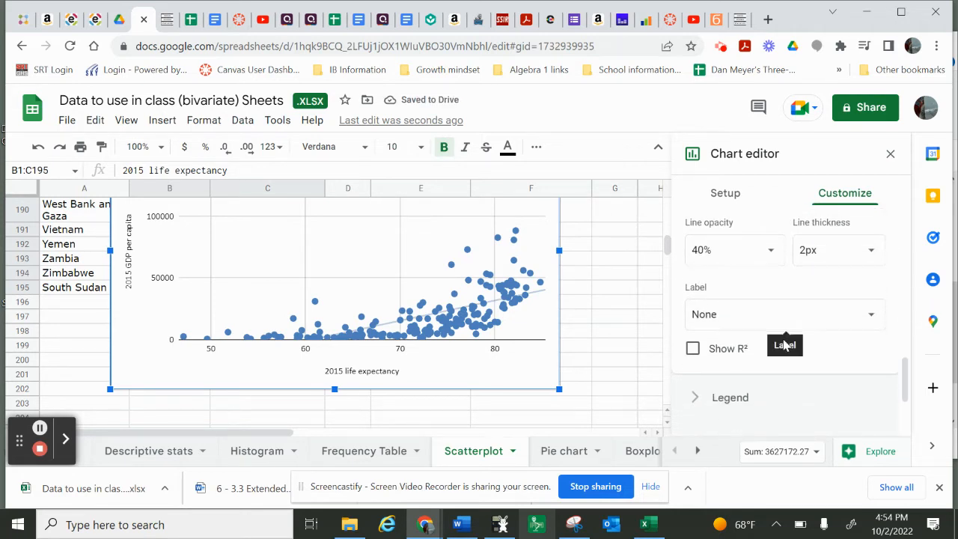
pyautogui.click(692, 347)
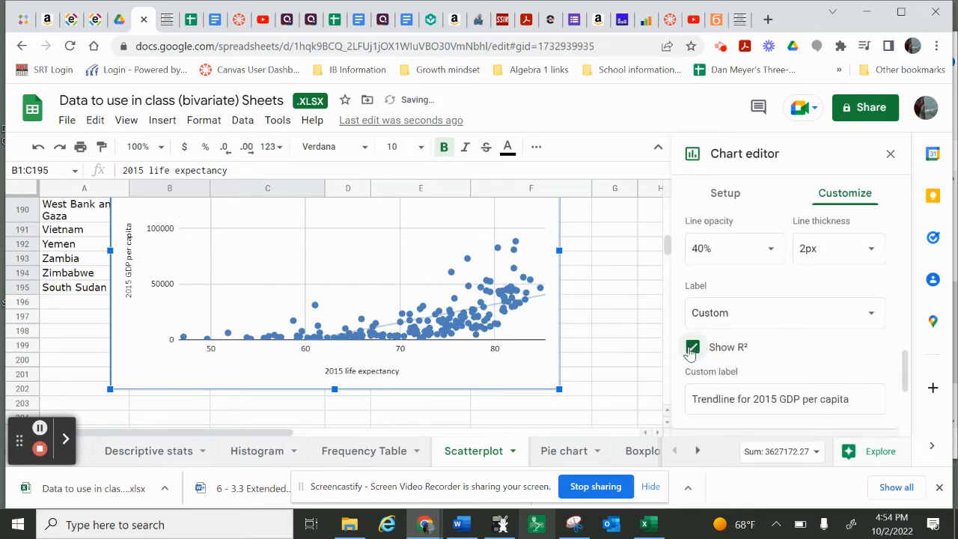
# Step: Look over the legend formatting options and the remaining axis and gridline sections, and close the chart editor
pyautogui.scroll(-2, 759, 368)
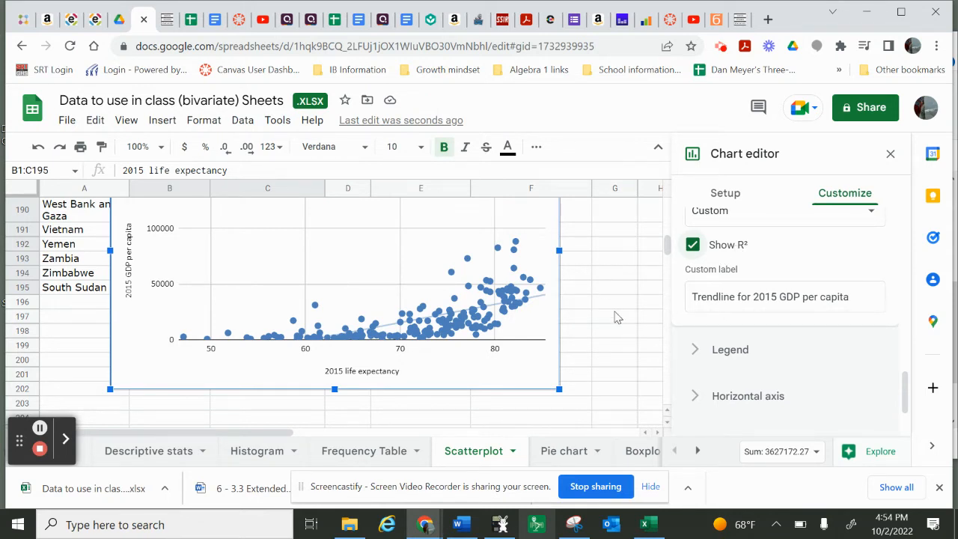
pyautogui.click(696, 354)
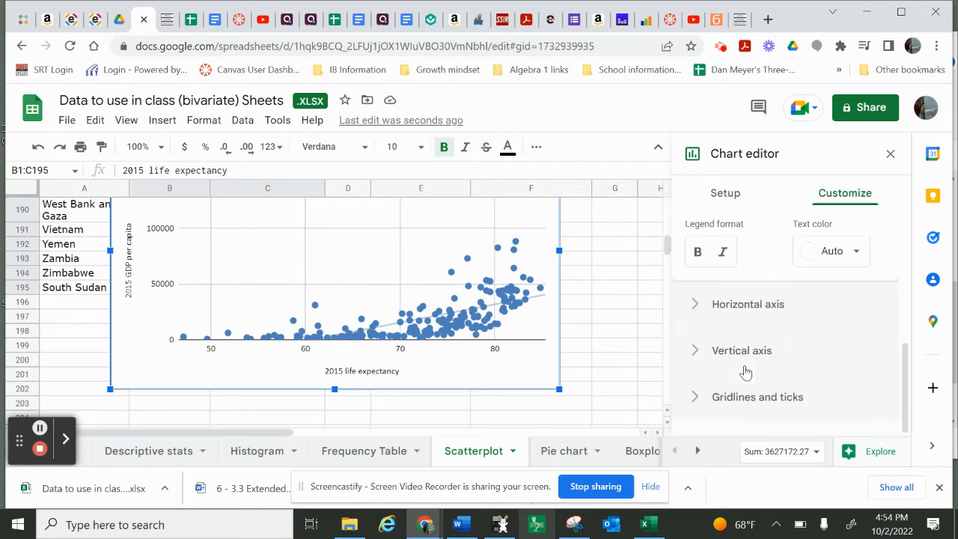
pyautogui.scroll(3, 746, 372)
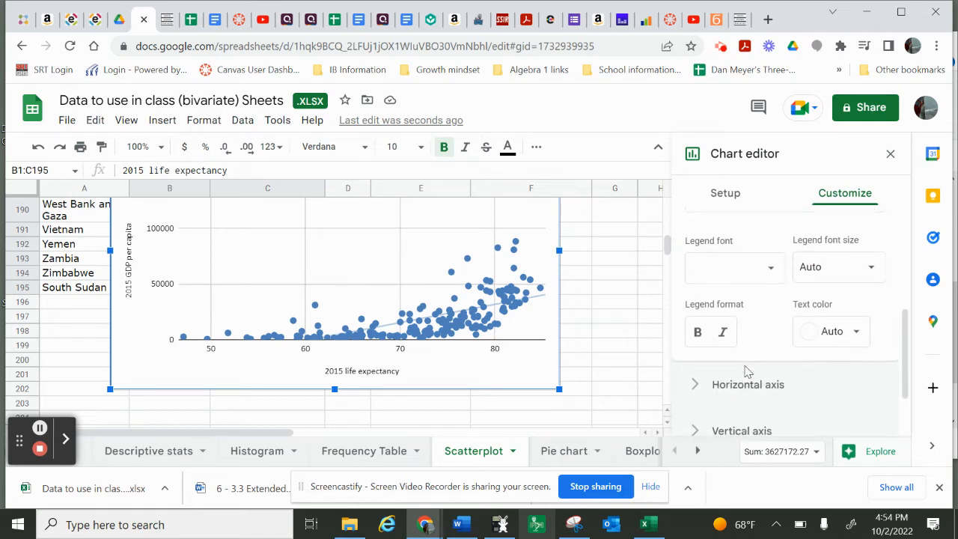
pyautogui.scroll(-2, 746, 372)
pyautogui.scroll(-1, 745, 372)
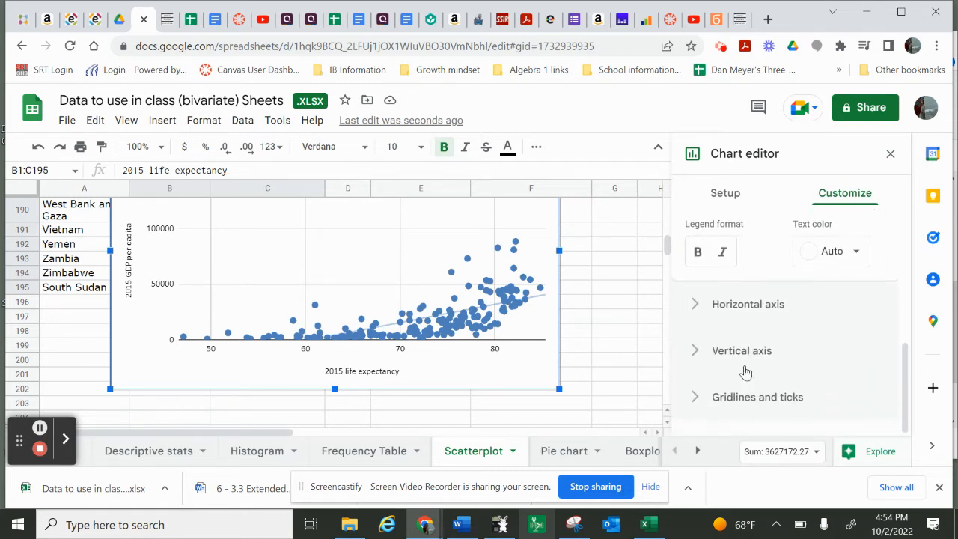
pyautogui.click(598, 320)
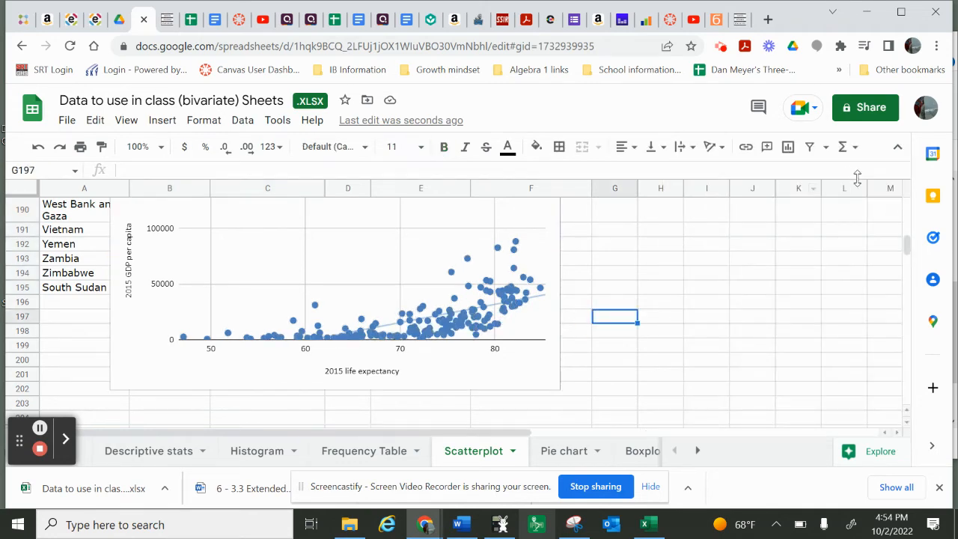
# Step: Look over the scatter chart's editing options and read the trendline's R² value in the legend
pyautogui.rightClick(539, 300)
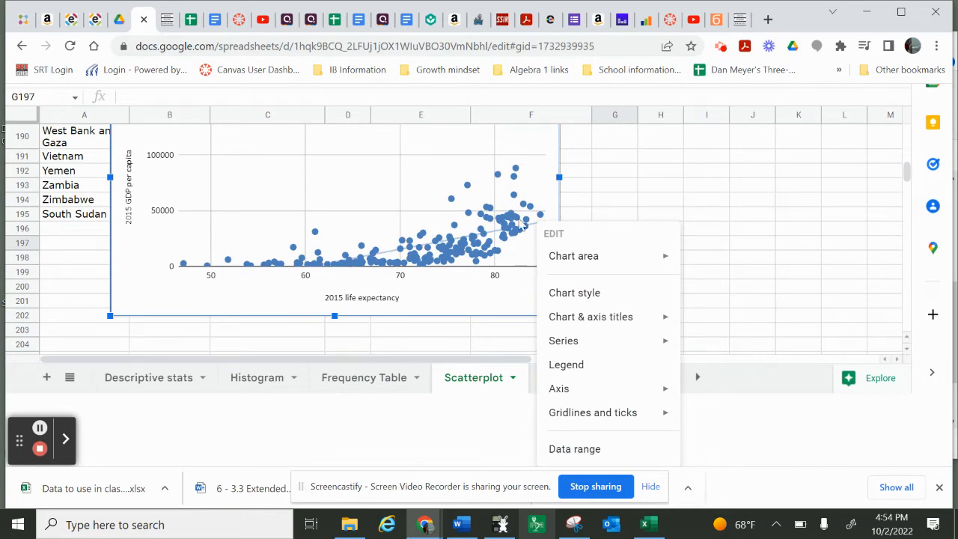
pyautogui.click(475, 233)
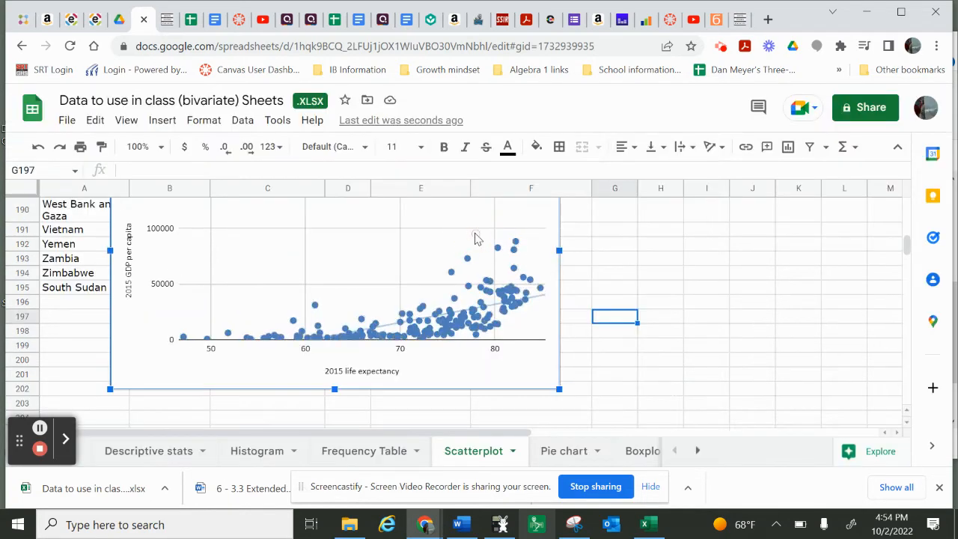
pyautogui.rightClick(497, 310)
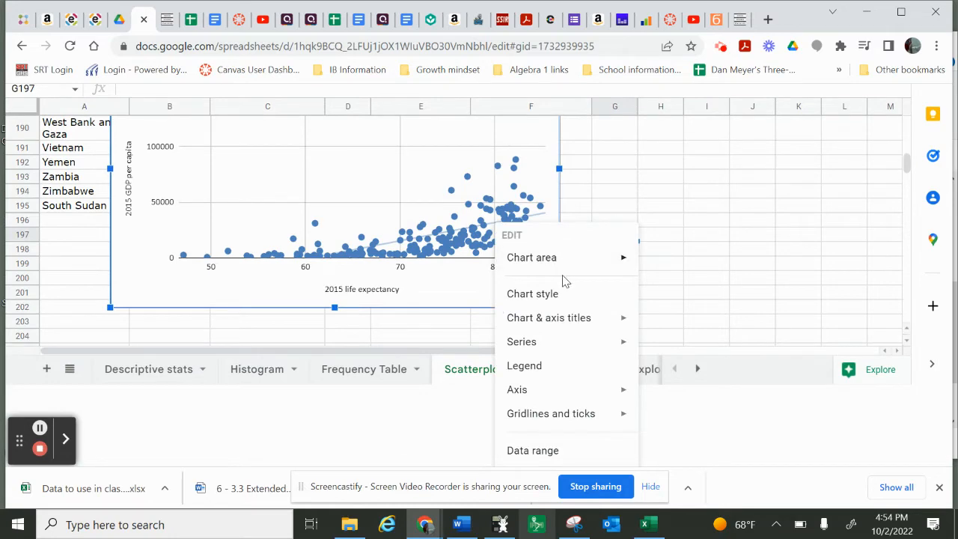
pyautogui.click(693, 215)
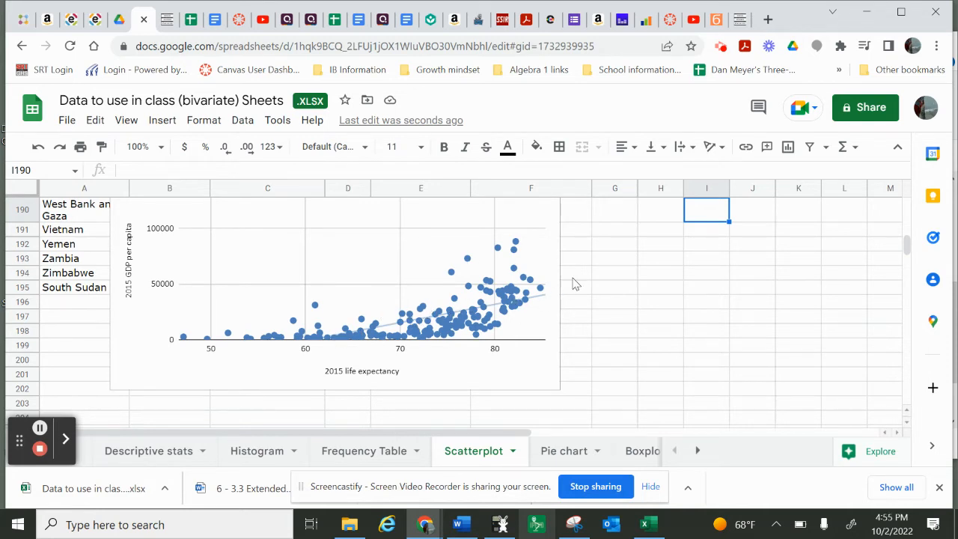
pyautogui.scroll(1, 611, 266)
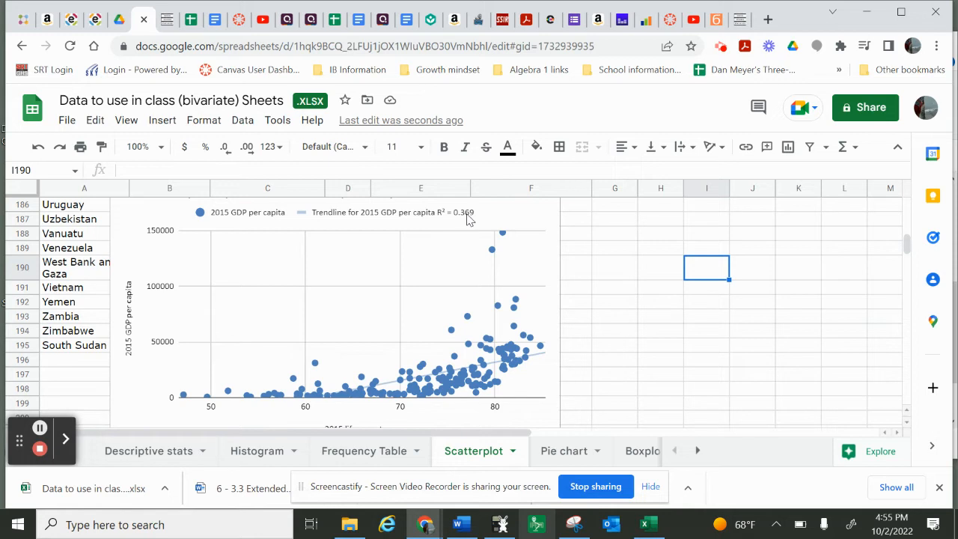
# Step: Insert a chart of the favorite ice cream flavors and counts in B4:C8 on the Pie chart sheet
pyautogui.click(552, 450)
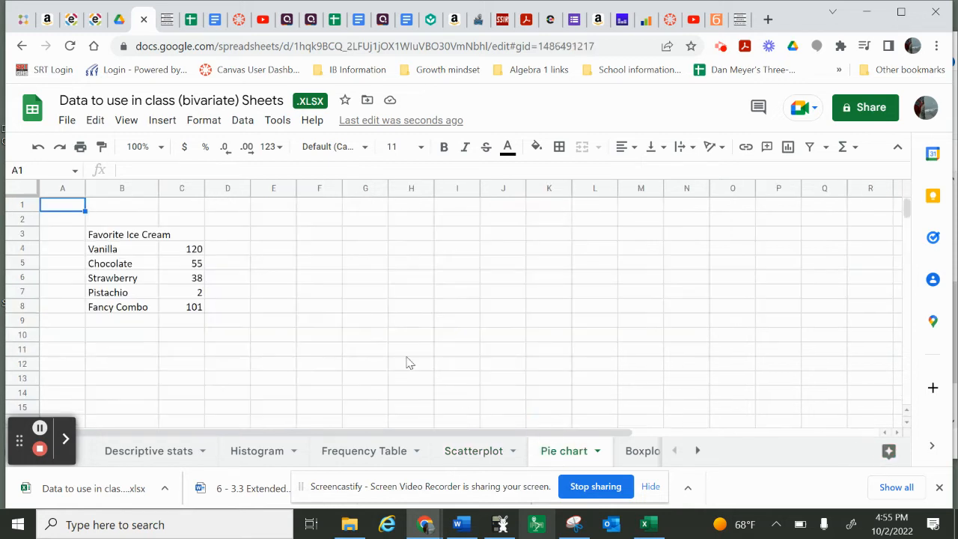
pyautogui.scroll(-2, 378, 336)
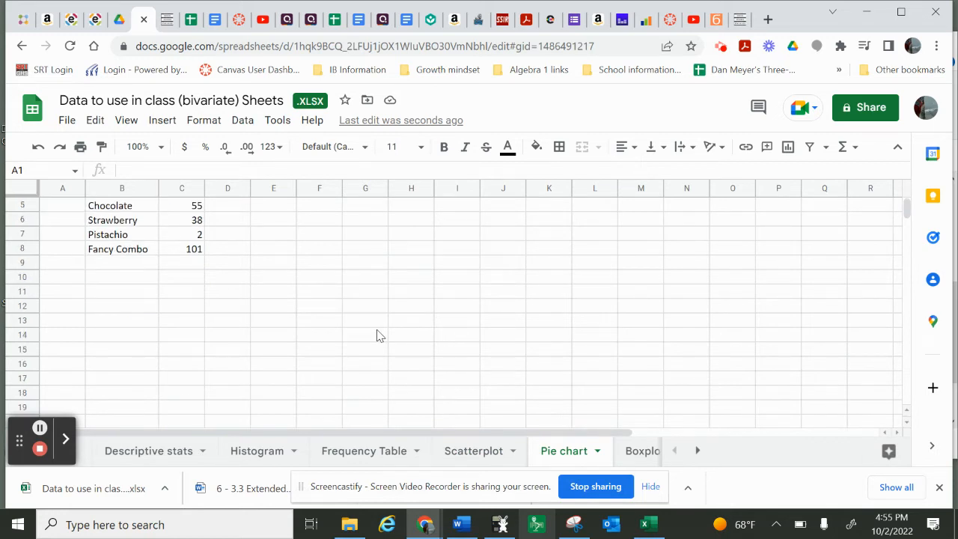
pyautogui.scroll(2, 377, 336)
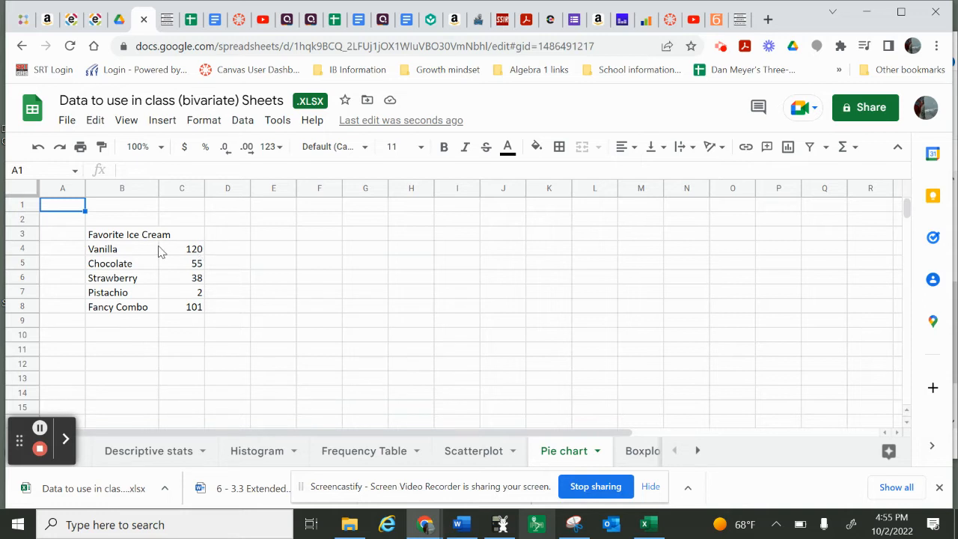
pyautogui.moveTo(120, 254); pyautogui.dragTo(182, 307)
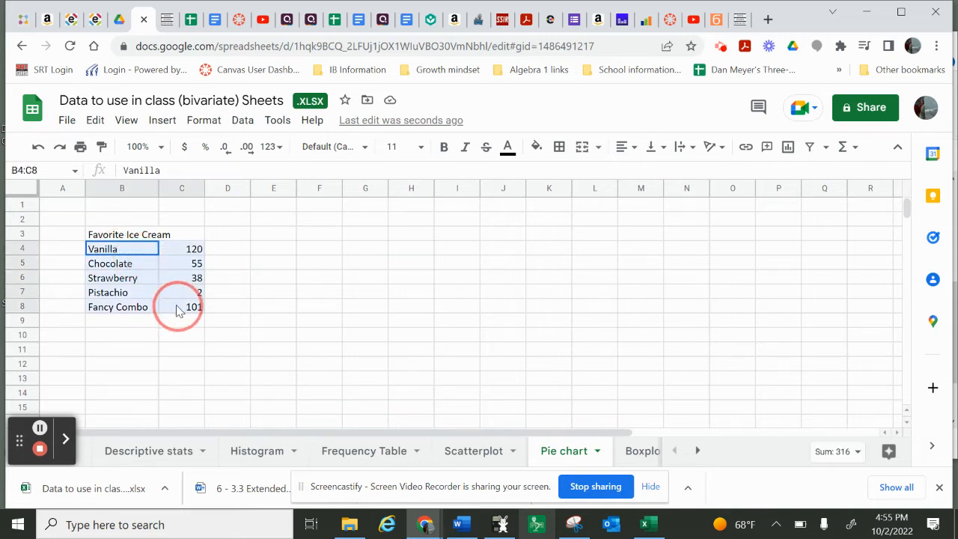
pyautogui.click(170, 128)
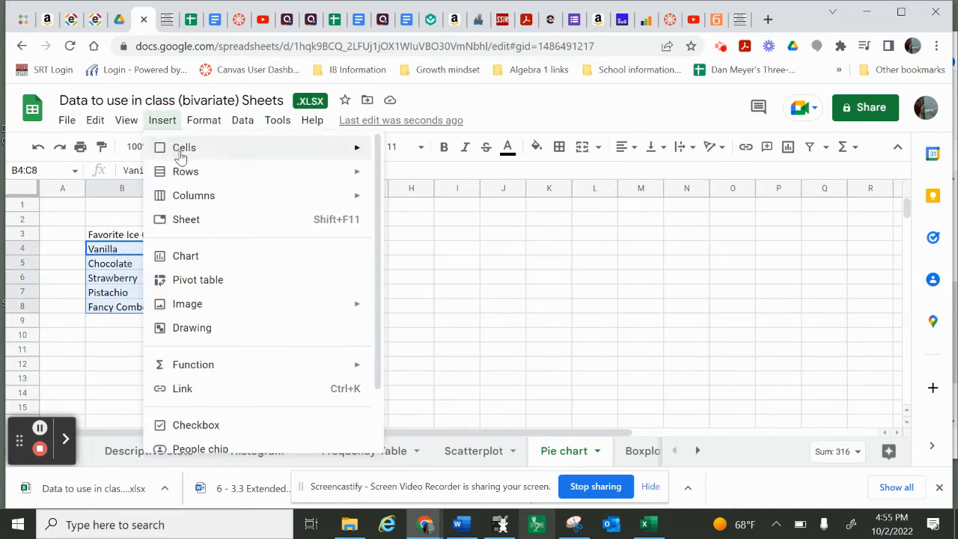
pyautogui.click(204, 261)
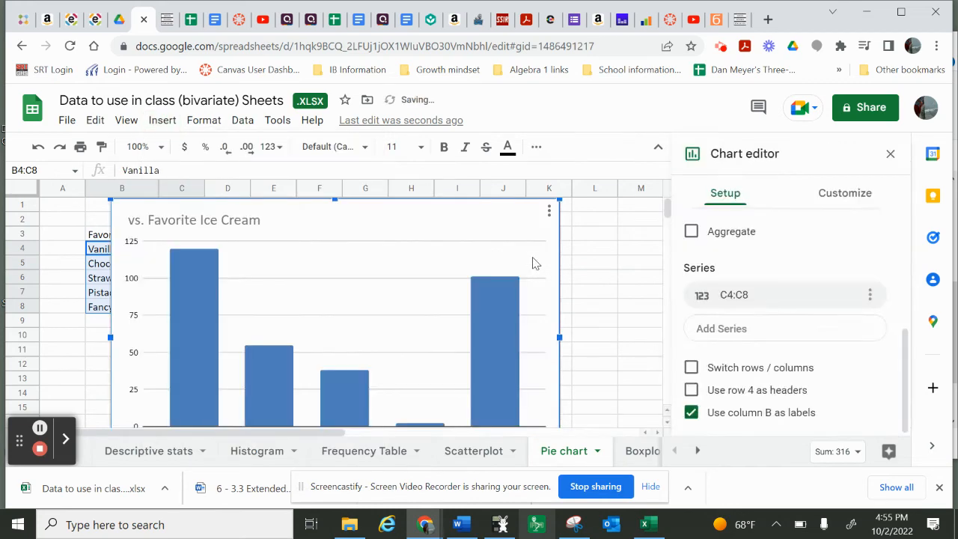
# Step: Change the ice cream chart's type to a pie chart and close the chart editor
pyautogui.scroll(-2, 482, 275)
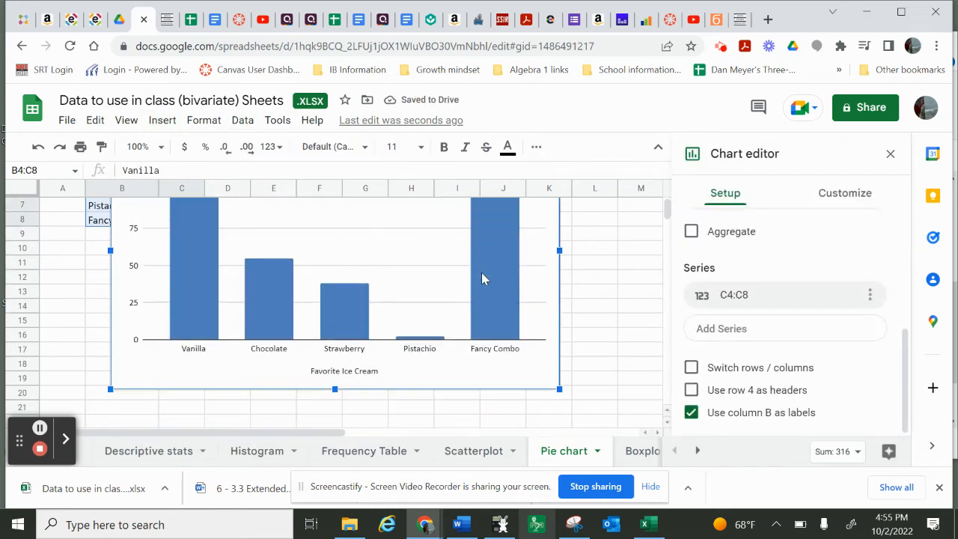
pyautogui.scroll(5, 708, 254)
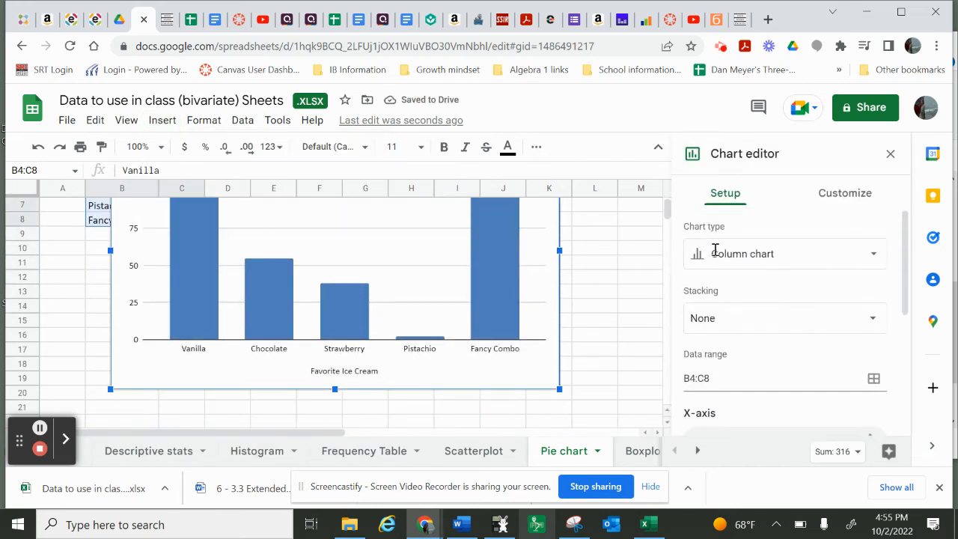
pyautogui.click(722, 257)
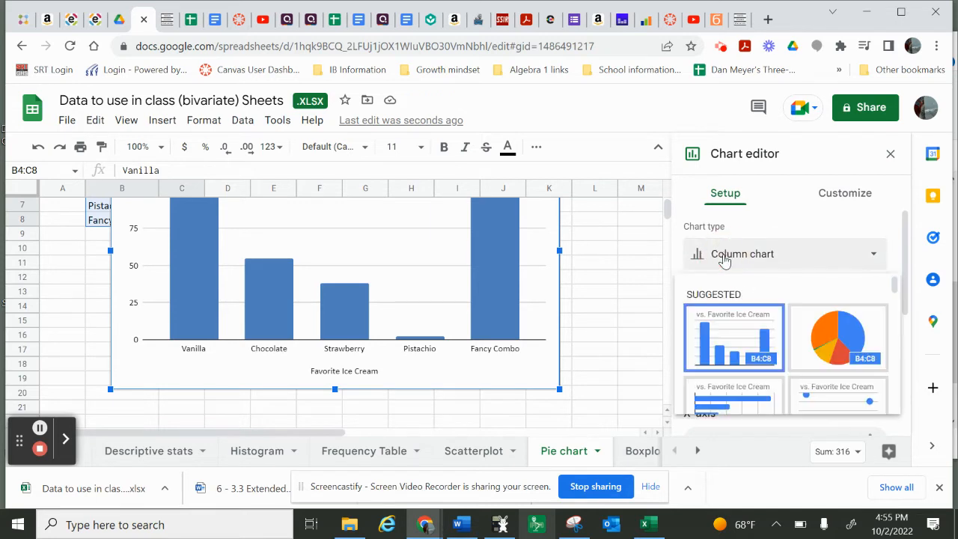
pyautogui.click(820, 331)
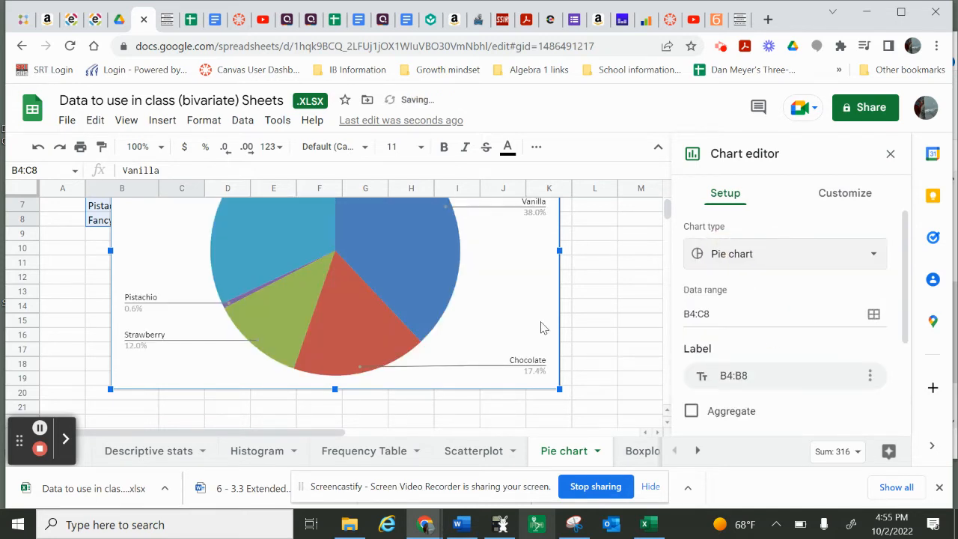
pyautogui.click(890, 154)
pyautogui.scroll(2, 501, 292)
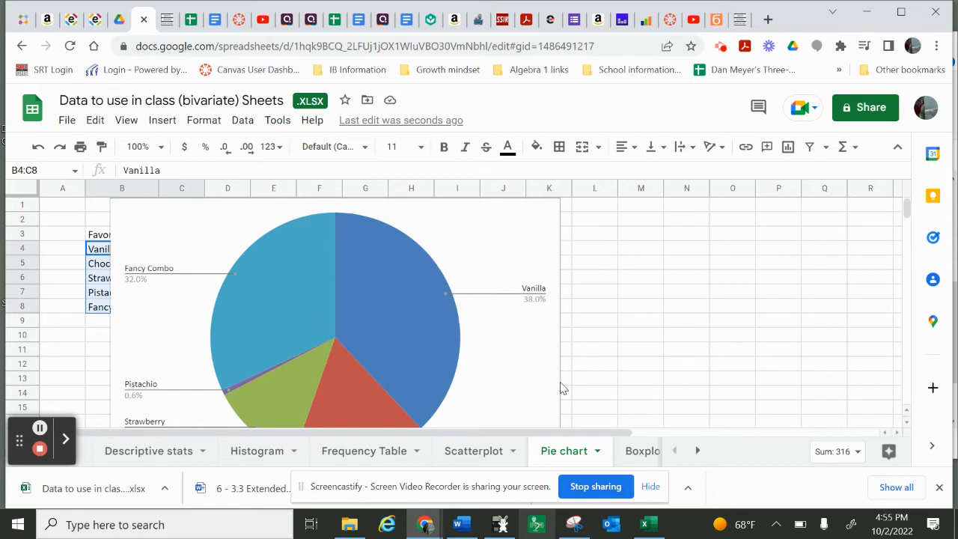
# Step: Copy the 2015 life expectancy values in A2:A195 on the Boxplot sheet
pyautogui.click(639, 452)
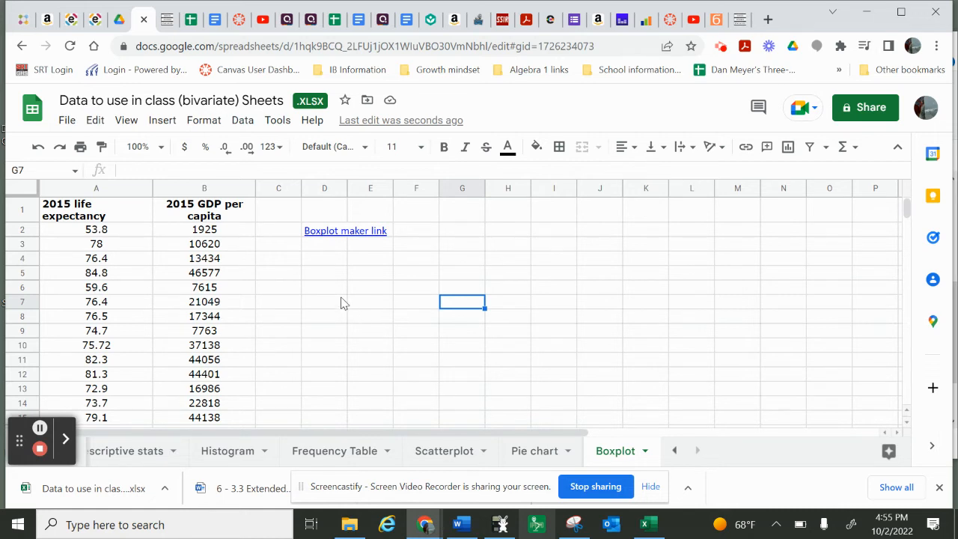
pyautogui.moveTo(327, 235)
pyautogui.moveTo(114, 236); pyautogui.dragTo(118, 378)
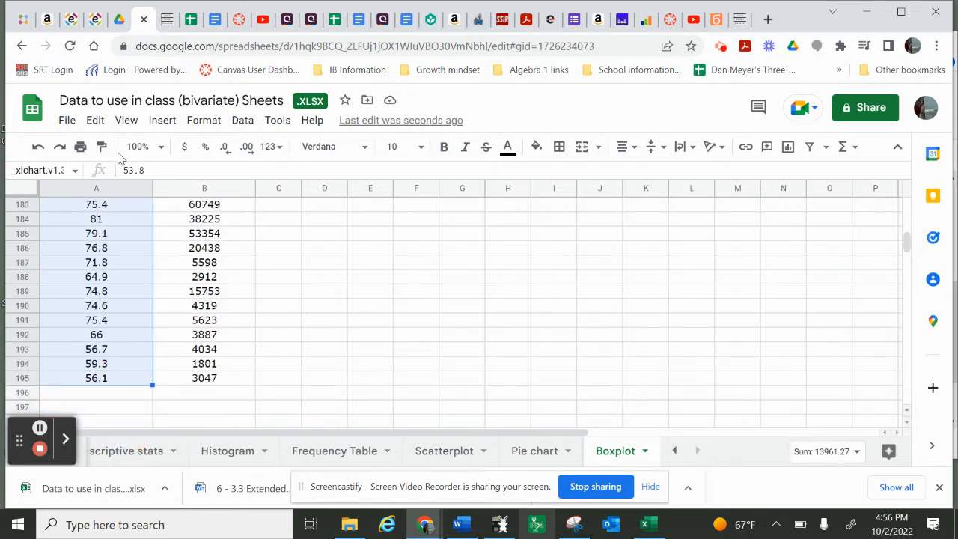
pyautogui.click(94, 121)
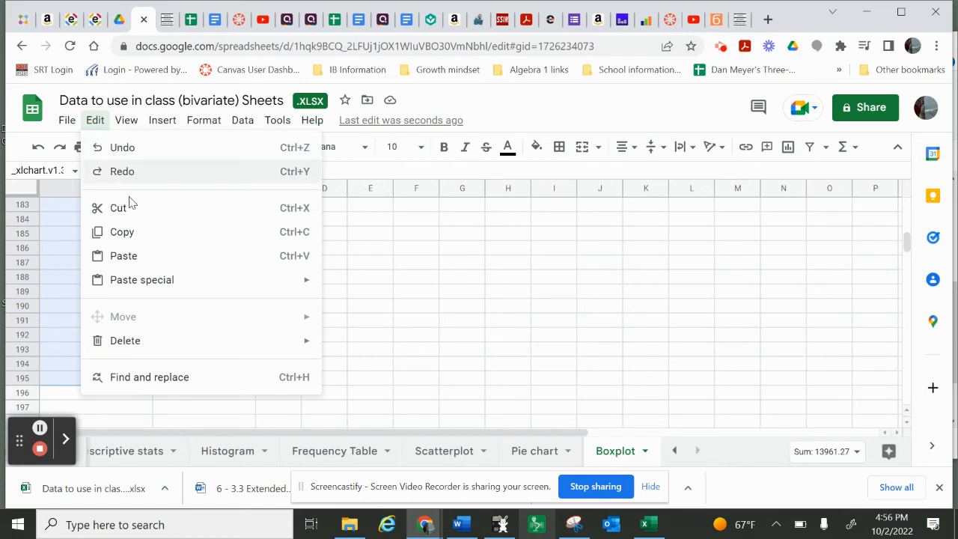
pyautogui.click(126, 231)
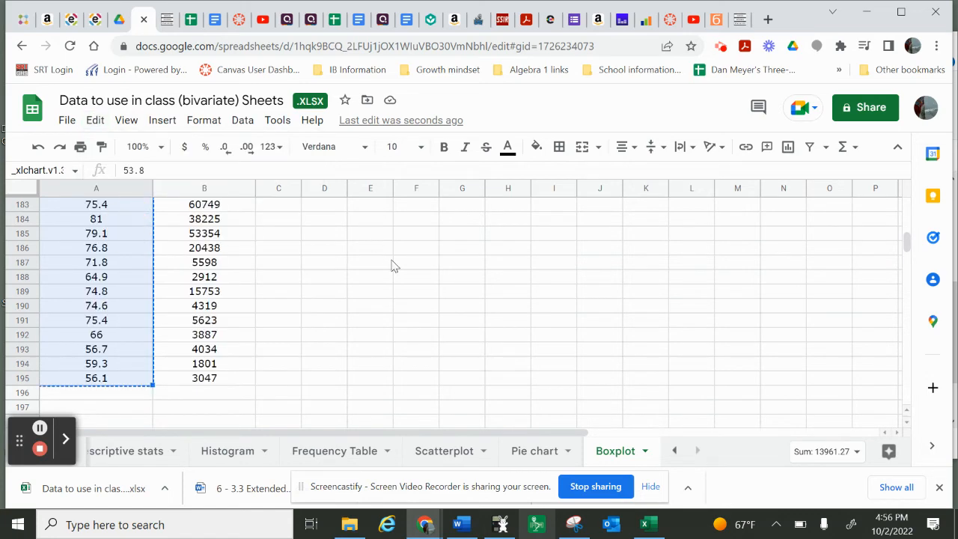
# Step: Open the Statistics Kingdom Box Plot Maker page from the boxplot maker link in the sheet
pyautogui.scroll(20, 395, 265)
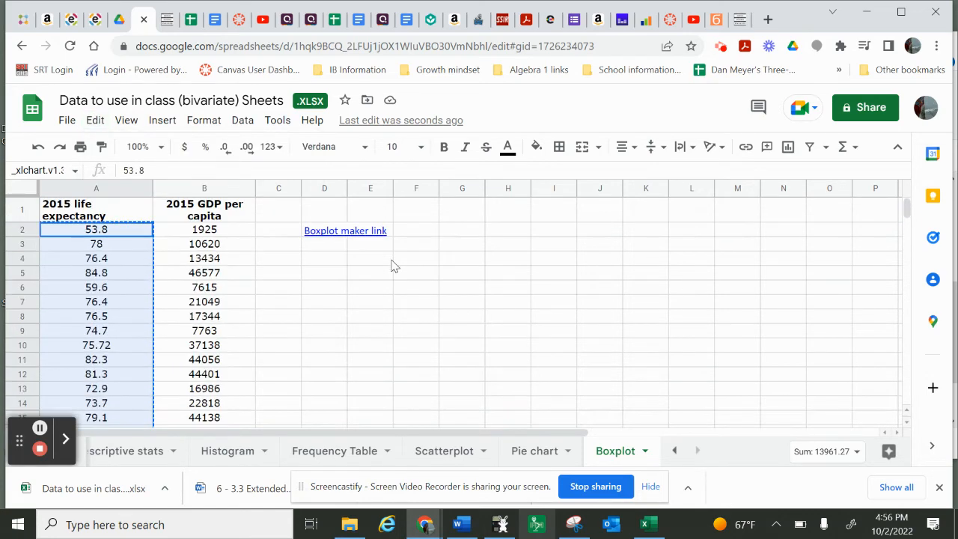
pyautogui.click(356, 238)
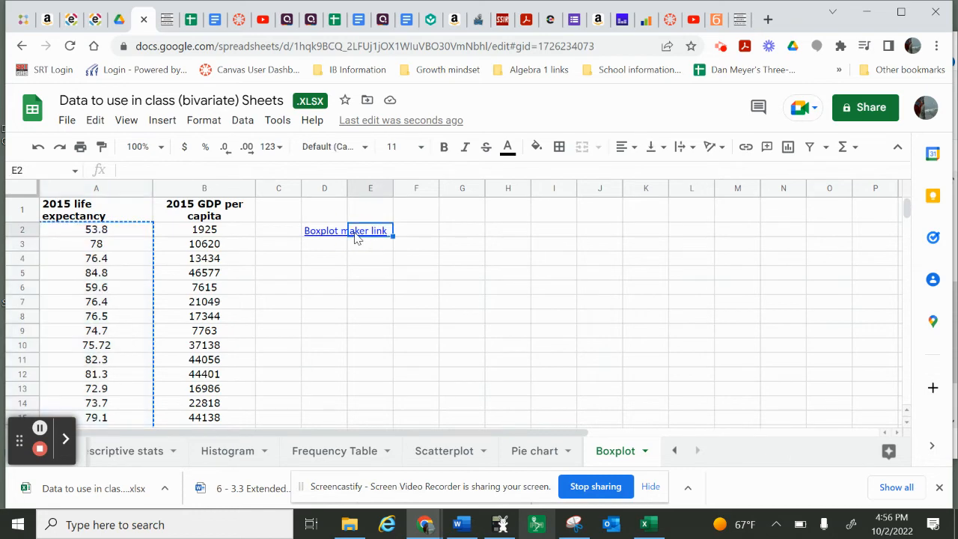
pyautogui.click(329, 232)
pyautogui.click(348, 253)
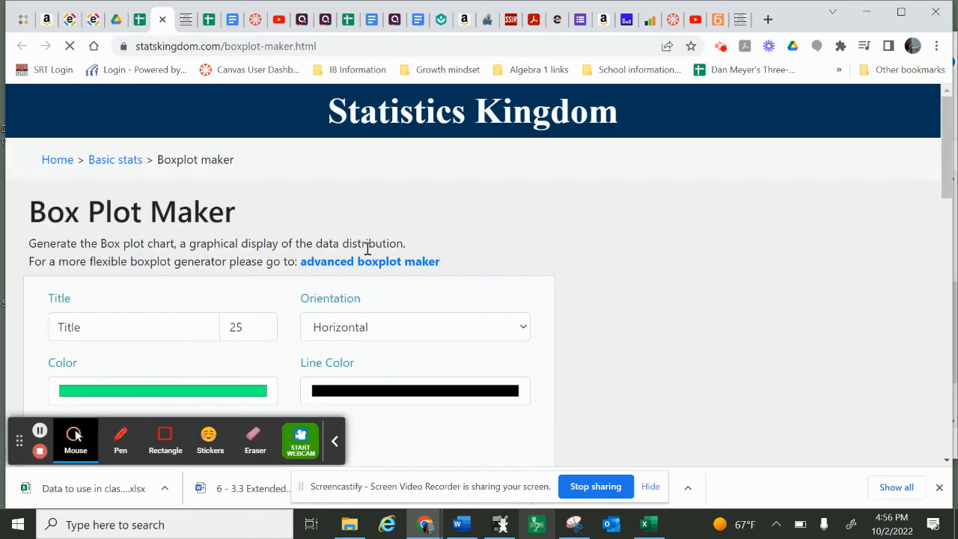
# Step: Title the box plot "Life Expectancy" and name its data column "Life expectancy"
pyautogui.scroll(-1, 271, 277)
pyautogui.scroll(-1, 152, 242)
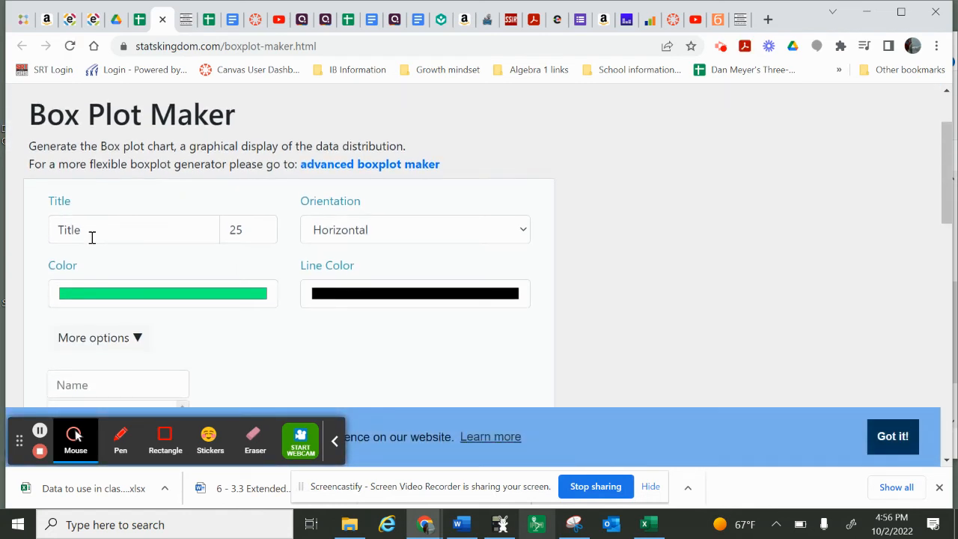
pyautogui.moveTo(92, 237); pyautogui.dragTo(42, 238)
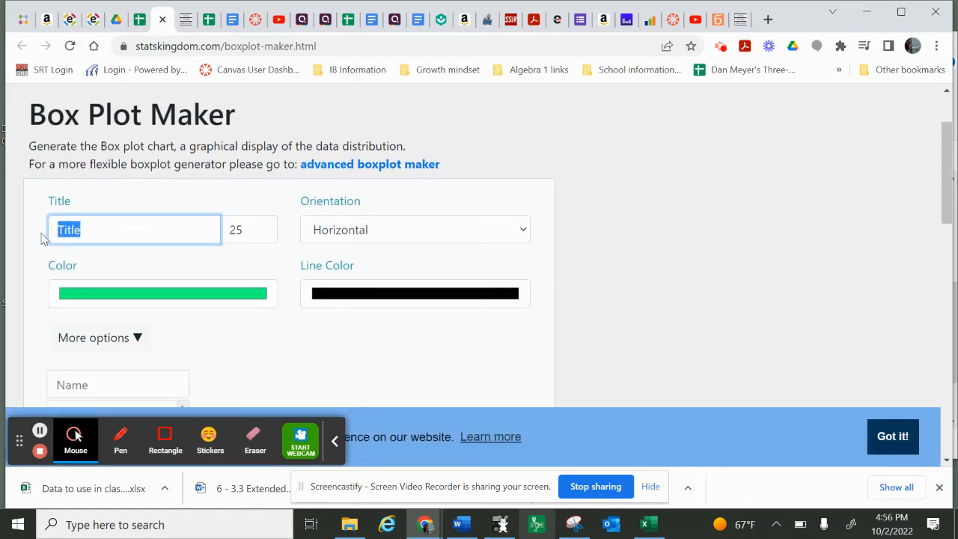
pyautogui.write('Life Expectancy')
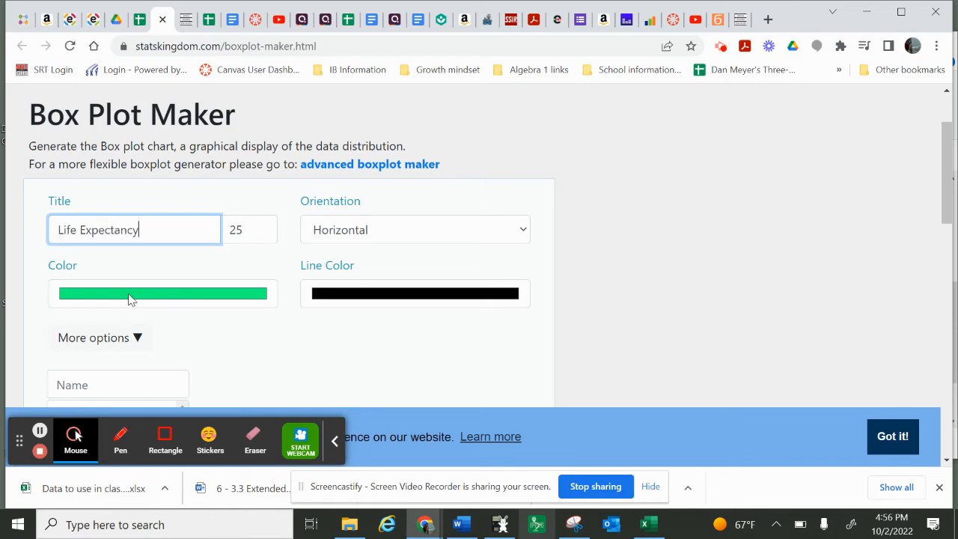
pyautogui.scroll(-3, 133, 299)
pyautogui.scroll(1, 142, 269)
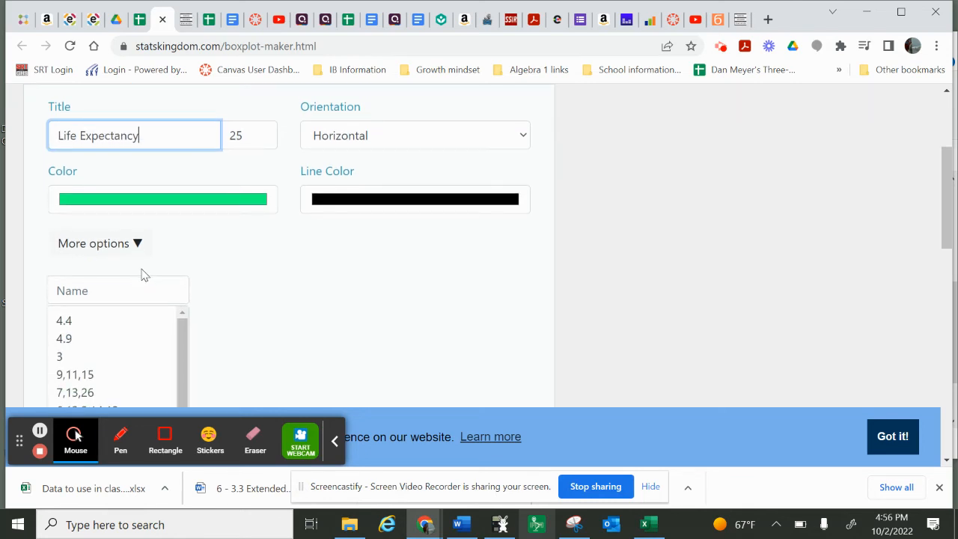
pyautogui.click(131, 293)
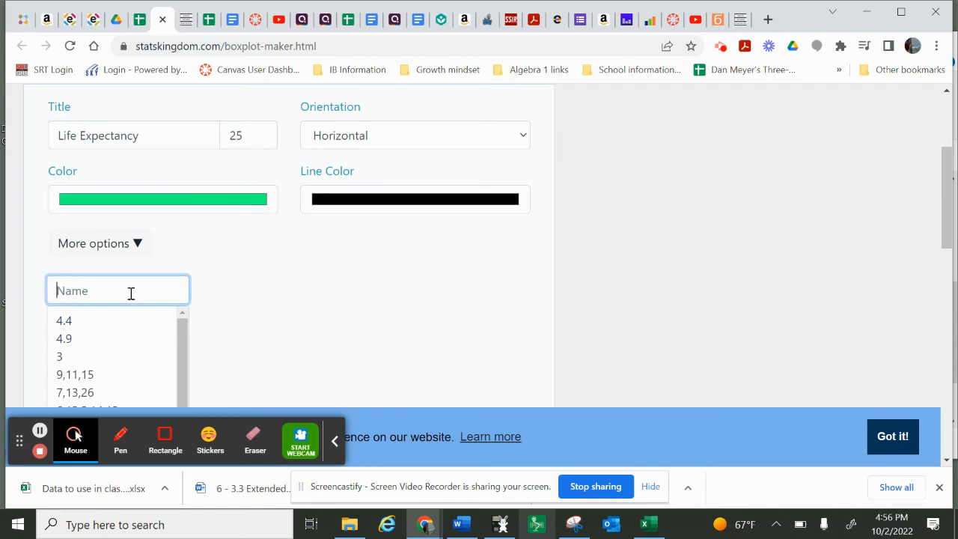
pyautogui.write('Life expectancy')
# Step: Clear the sample data and paste the copied life expectancy values into the data column
pyautogui.scroll(-6, 299, 315)
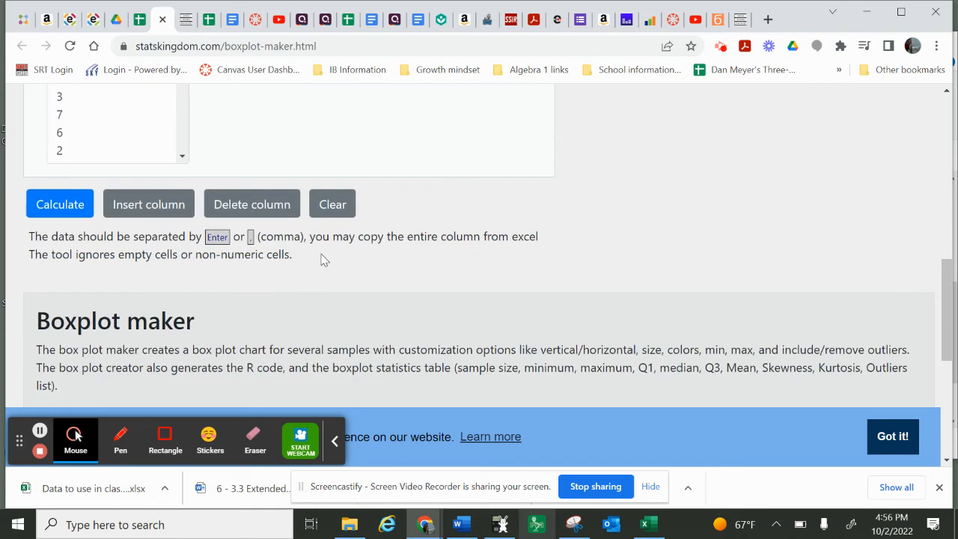
pyautogui.click(344, 212)
pyautogui.scroll(5, 285, 170)
pyautogui.scroll(-1, 283, 170)
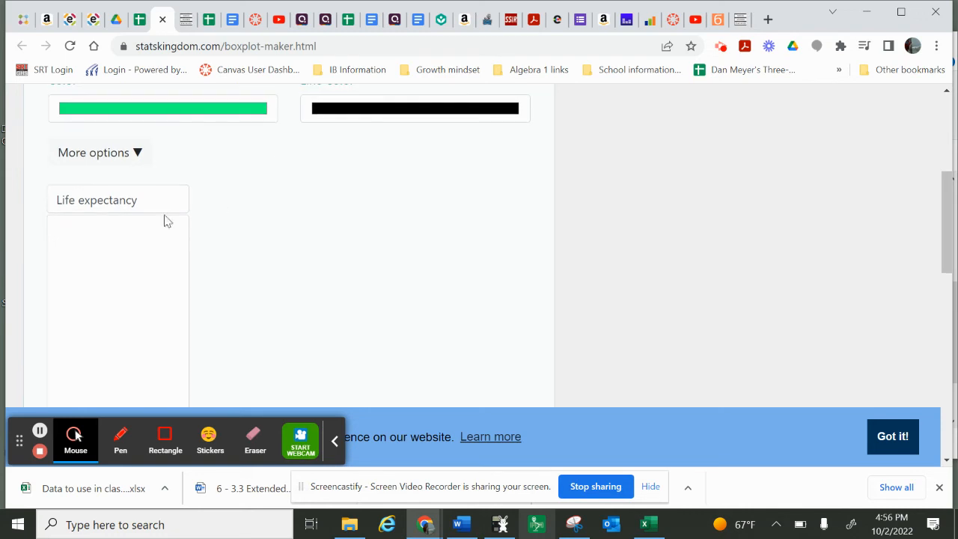
pyautogui.click(144, 231)
pyautogui.hotkey('ctrl', 'v')
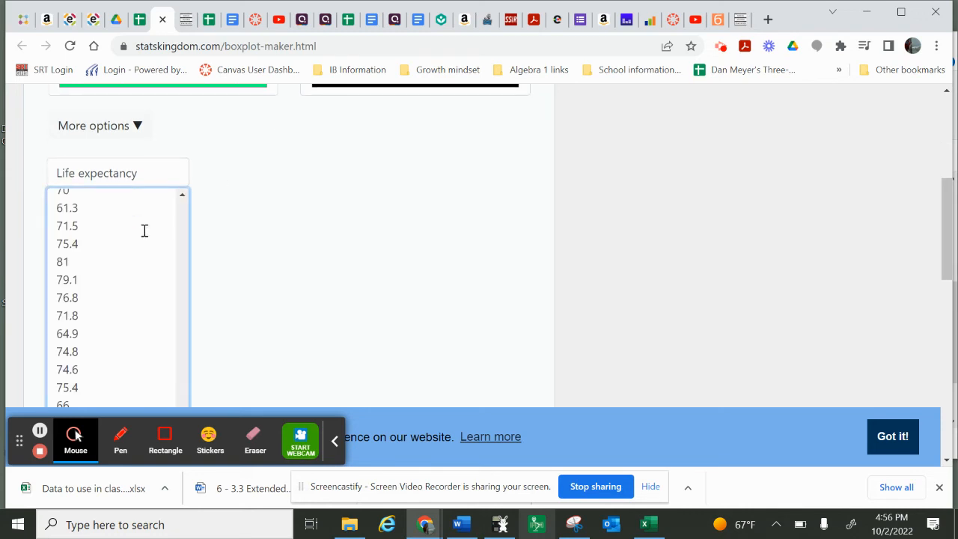
# Step: Calculate the box plot from the pasted life expectancy data and bring it into view
pyautogui.scroll(-5, 234, 260)
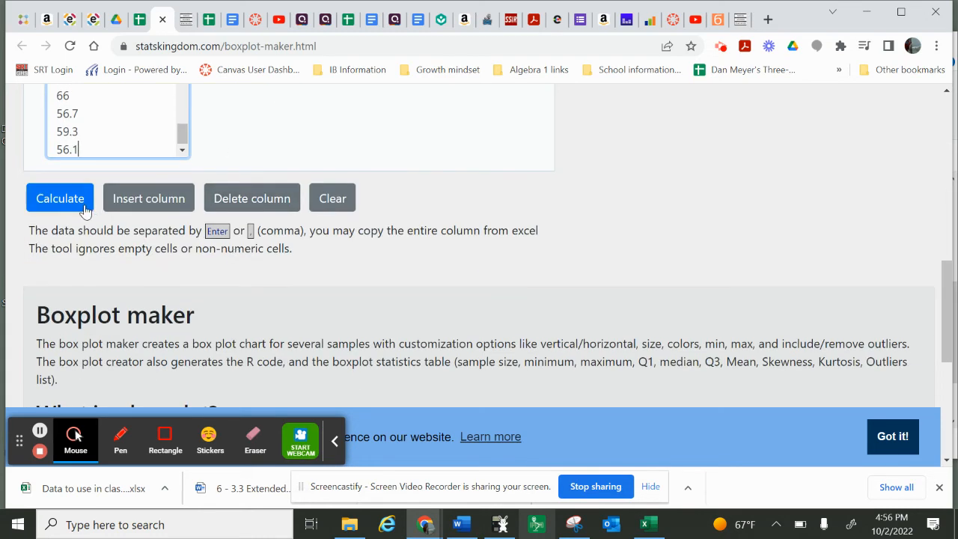
pyautogui.click(67, 208)
pyautogui.scroll(2, 214, 192)
pyautogui.scroll(1, 229, 222)
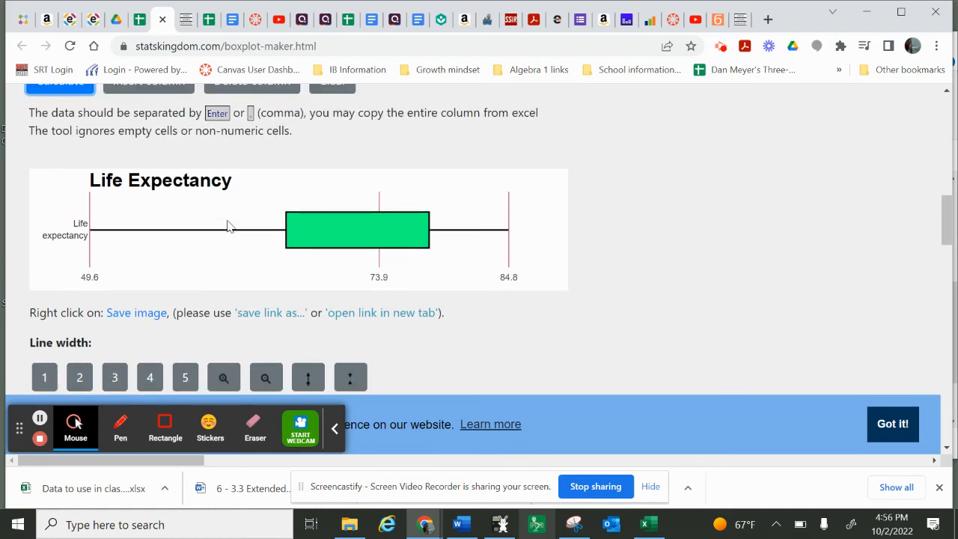
pyautogui.scroll(1, 229, 227)
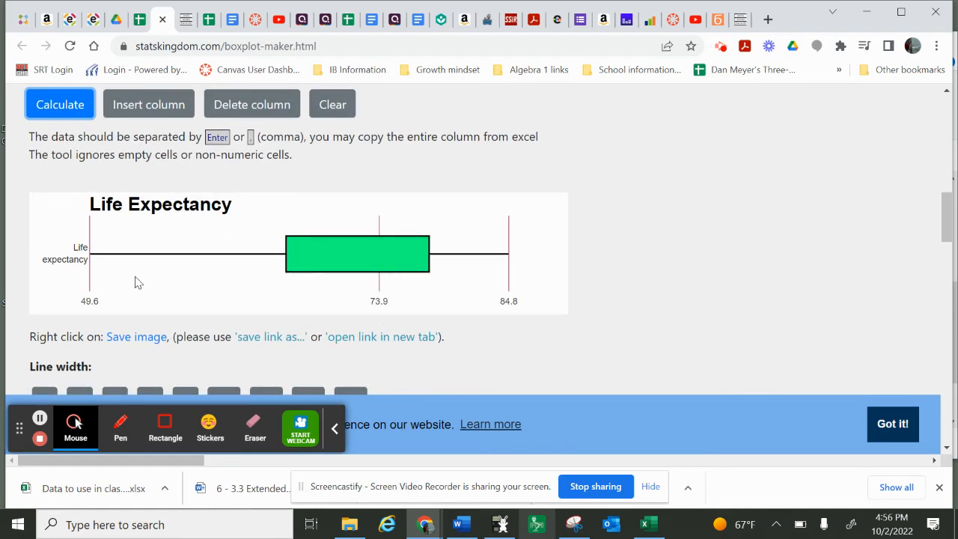
# Step: Examine the box plot's range and quartiles, its formatting options, and the statistics table including skewness and outliers
pyautogui.moveTo(384, 248)
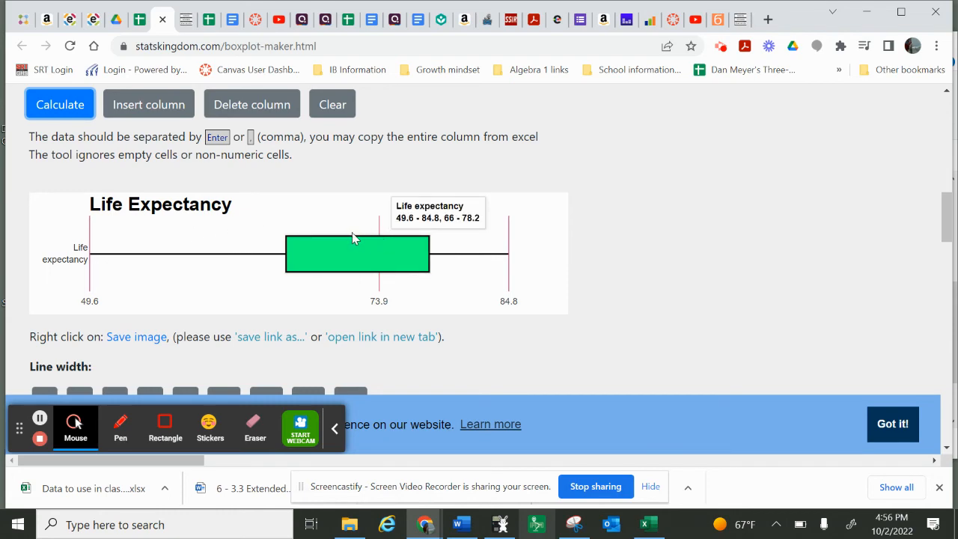
pyautogui.scroll(-2, 268, 346)
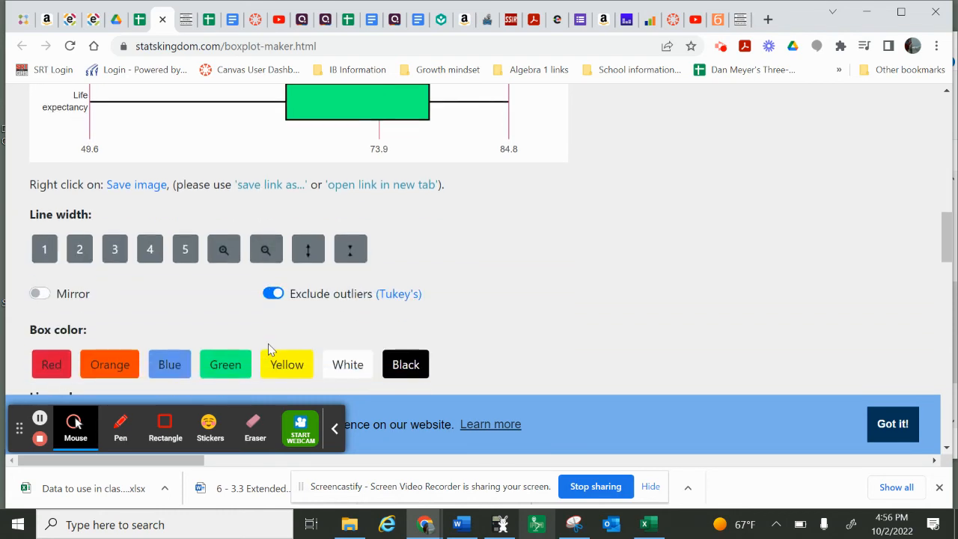
pyautogui.scroll(-7, 269, 348)
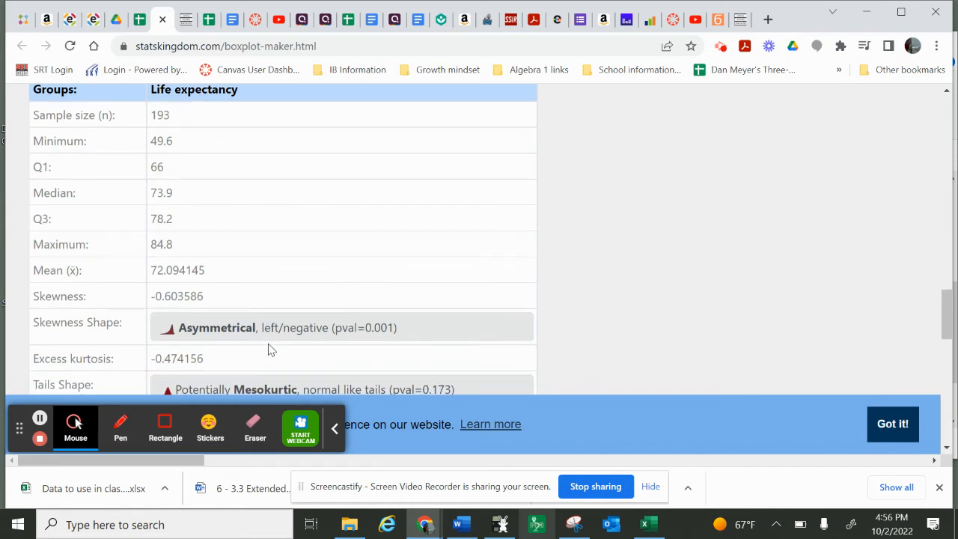
pyautogui.scroll(-1, 269, 349)
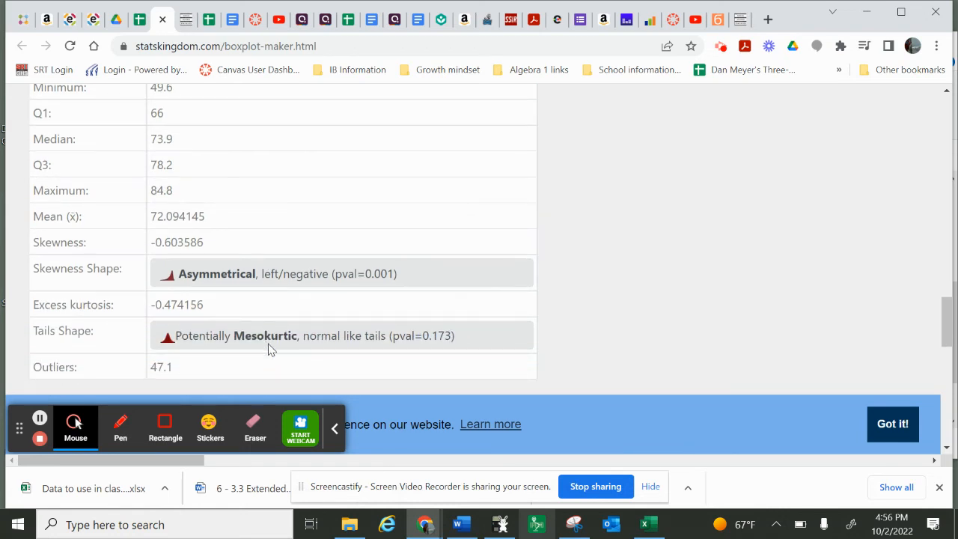
pyautogui.scroll(-1, 268, 349)
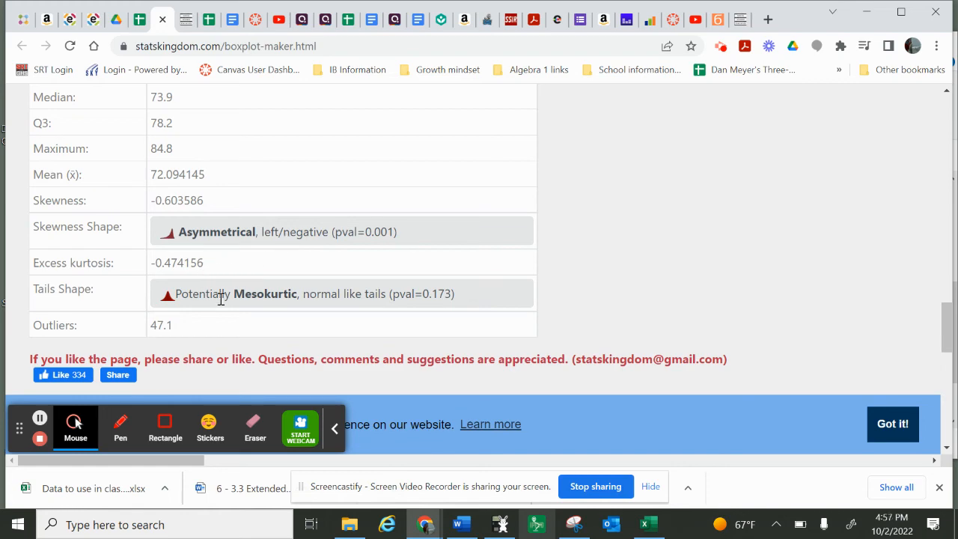
pyautogui.scroll(3, 241, 279)
pyautogui.scroll(10, 241, 279)
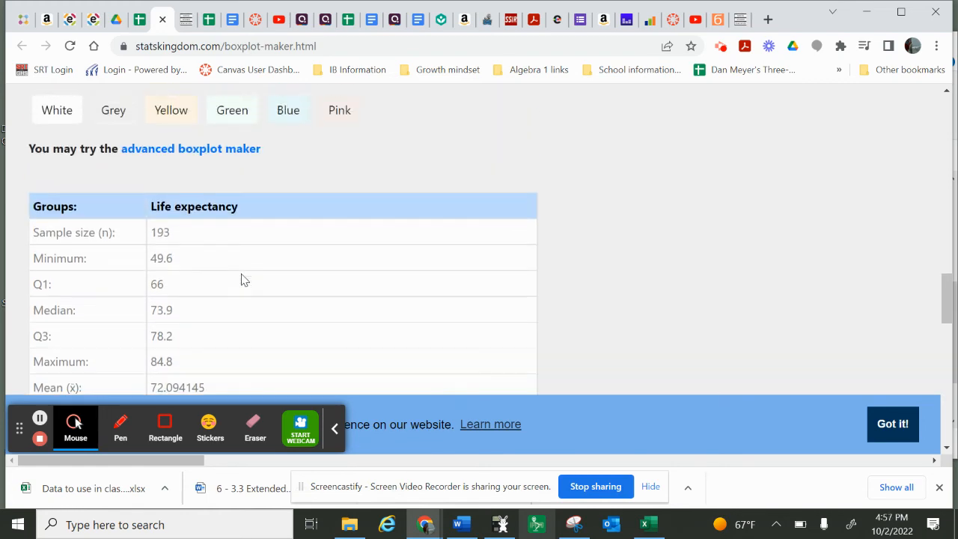
# Step: Compare the life expectancy box plot's minimum and maximum with the outliers entry at the end of the statistics table
pyautogui.scroll(-1, 241, 279)
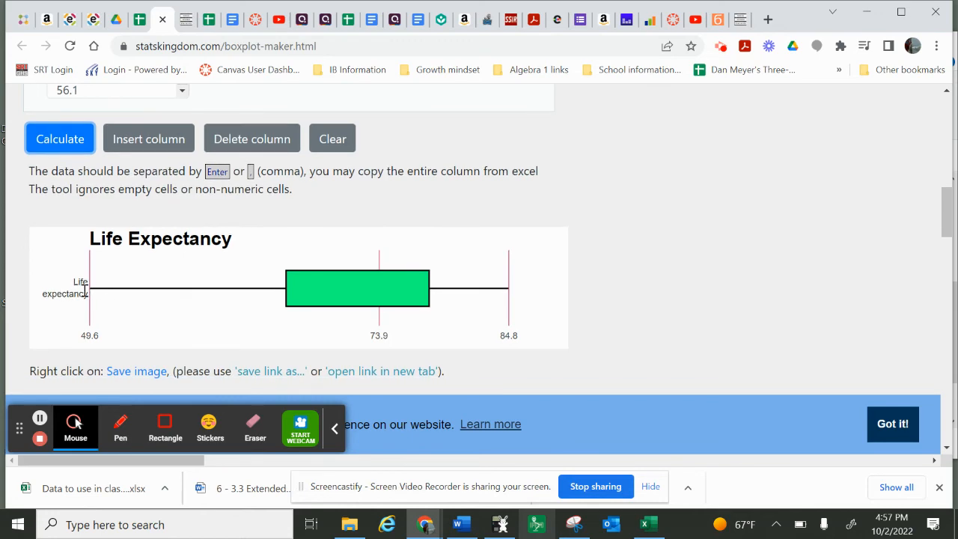
pyautogui.scroll(-3, 184, 293)
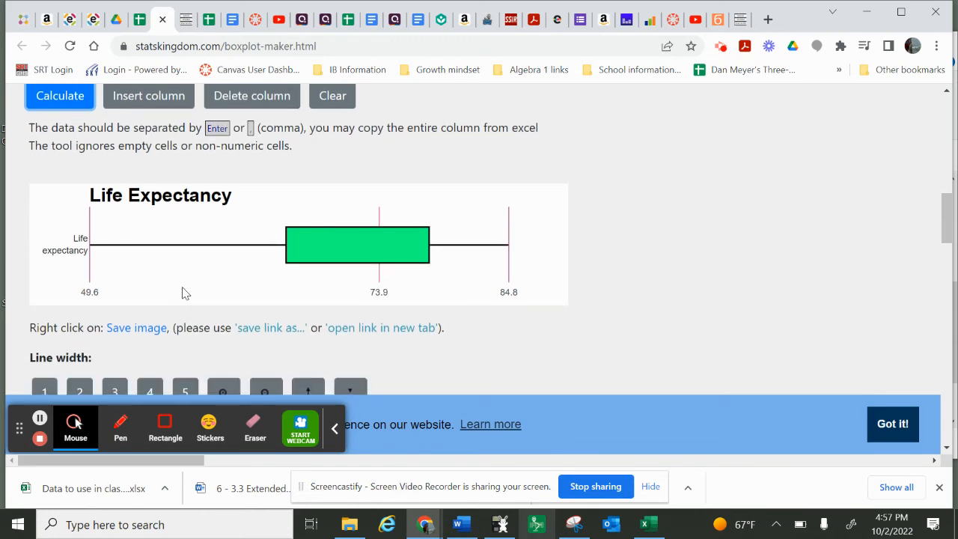
pyautogui.scroll(-15, 185, 294)
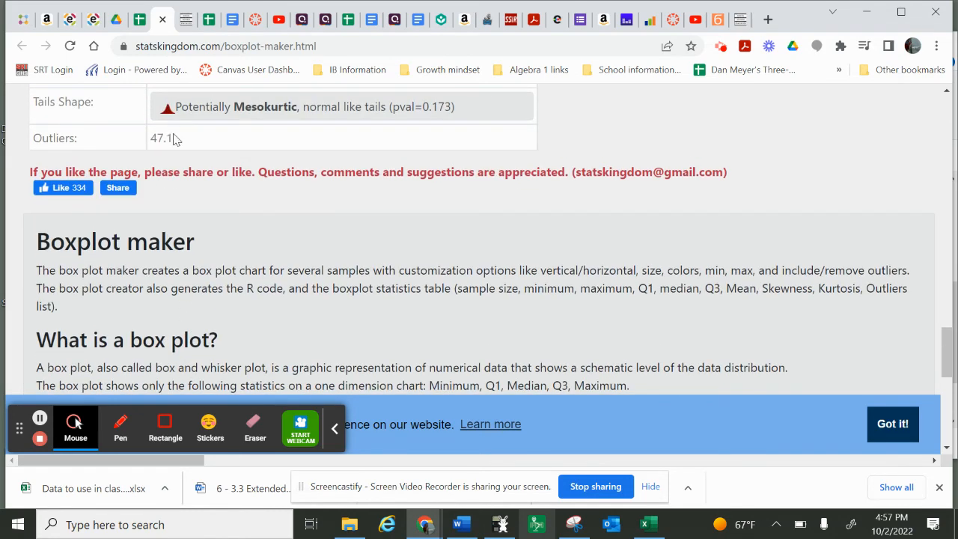
pyautogui.scroll(15, 173, 140)
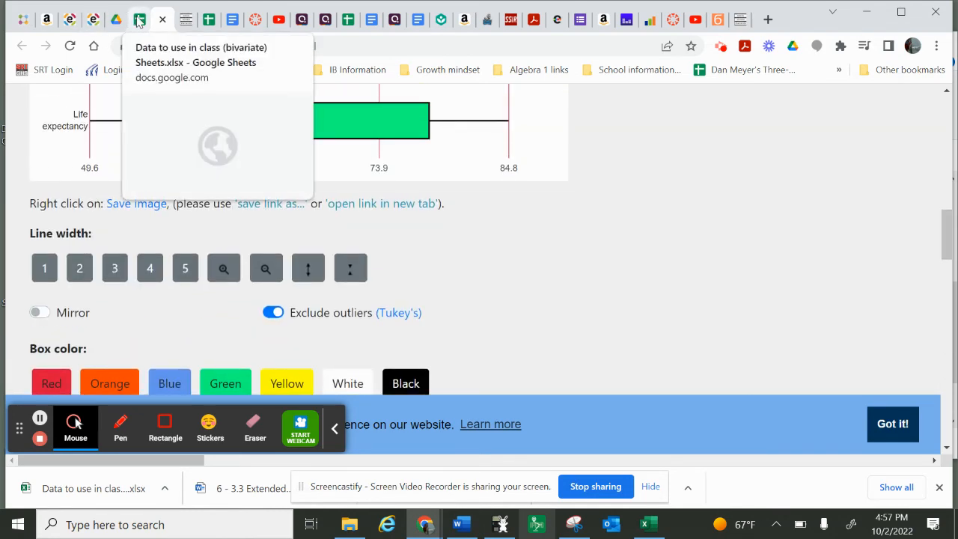
pyautogui.scroll(2, 184, 312)
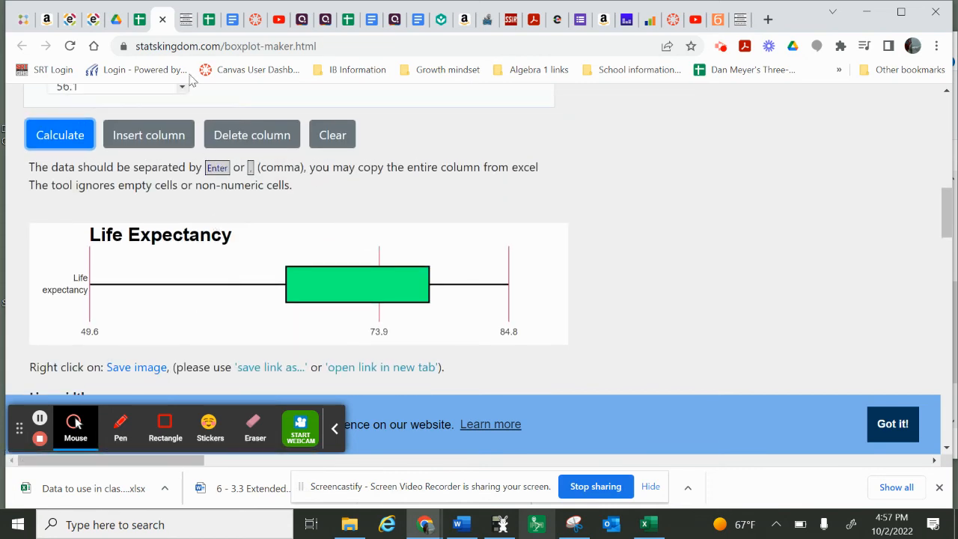
# Step: Switch back to the "Data to use in class (bivariate)" spreadsheet in Google Sheets and review the Boxplot sheet
pyautogui.click(139, 20)
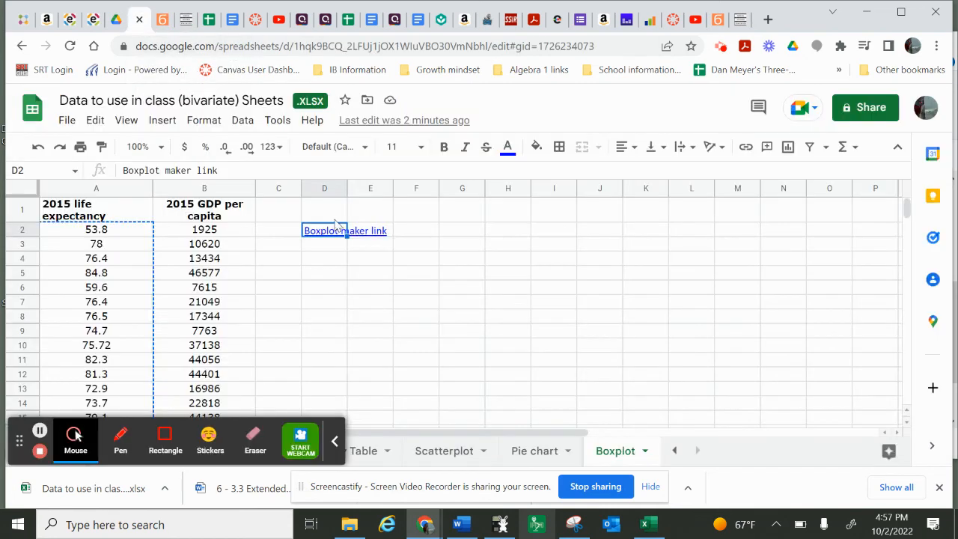
pyautogui.scroll(-1, 374, 281)
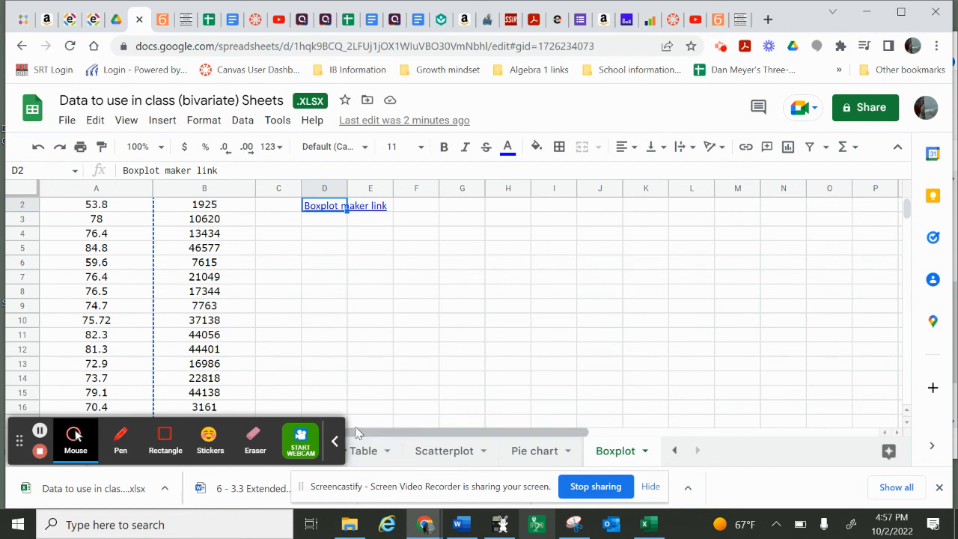
pyautogui.click(335, 441)
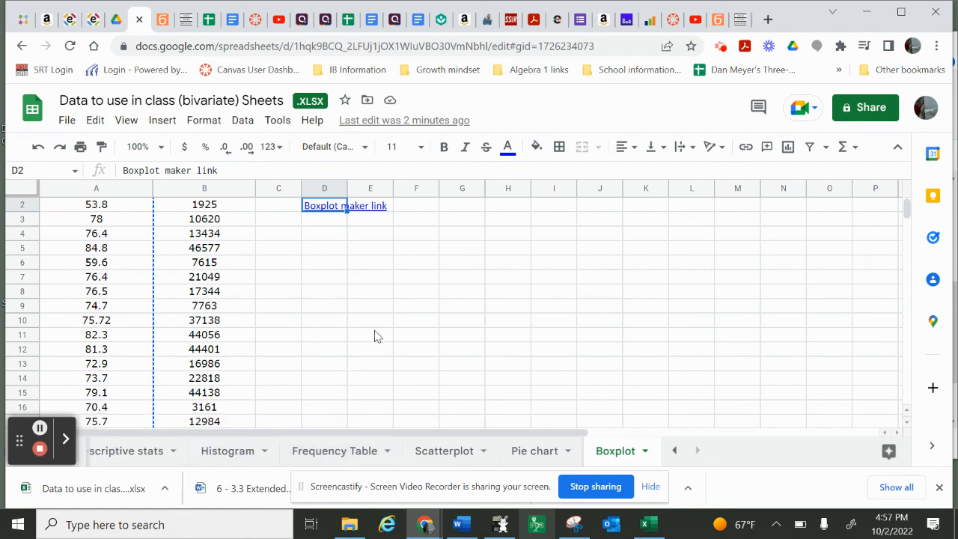
pyautogui.scroll(1, 376, 336)
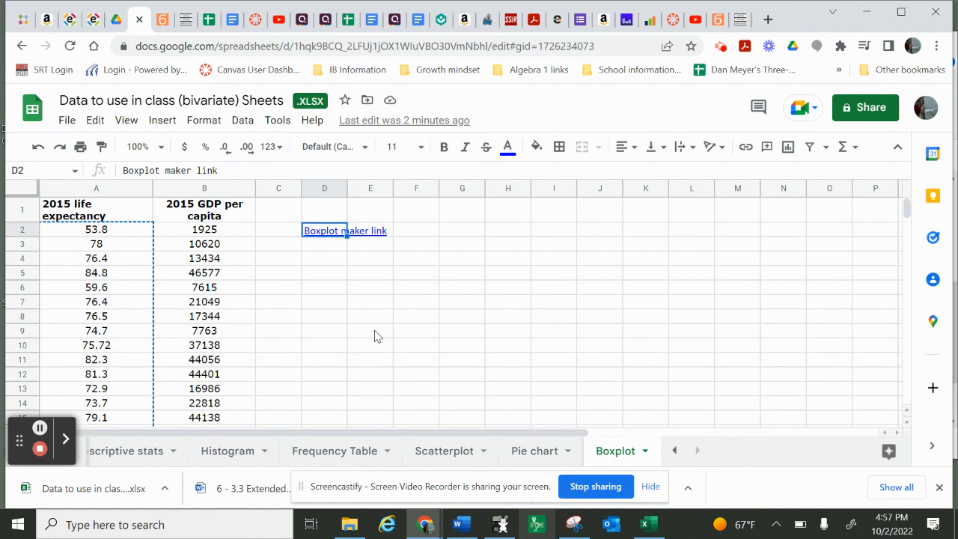